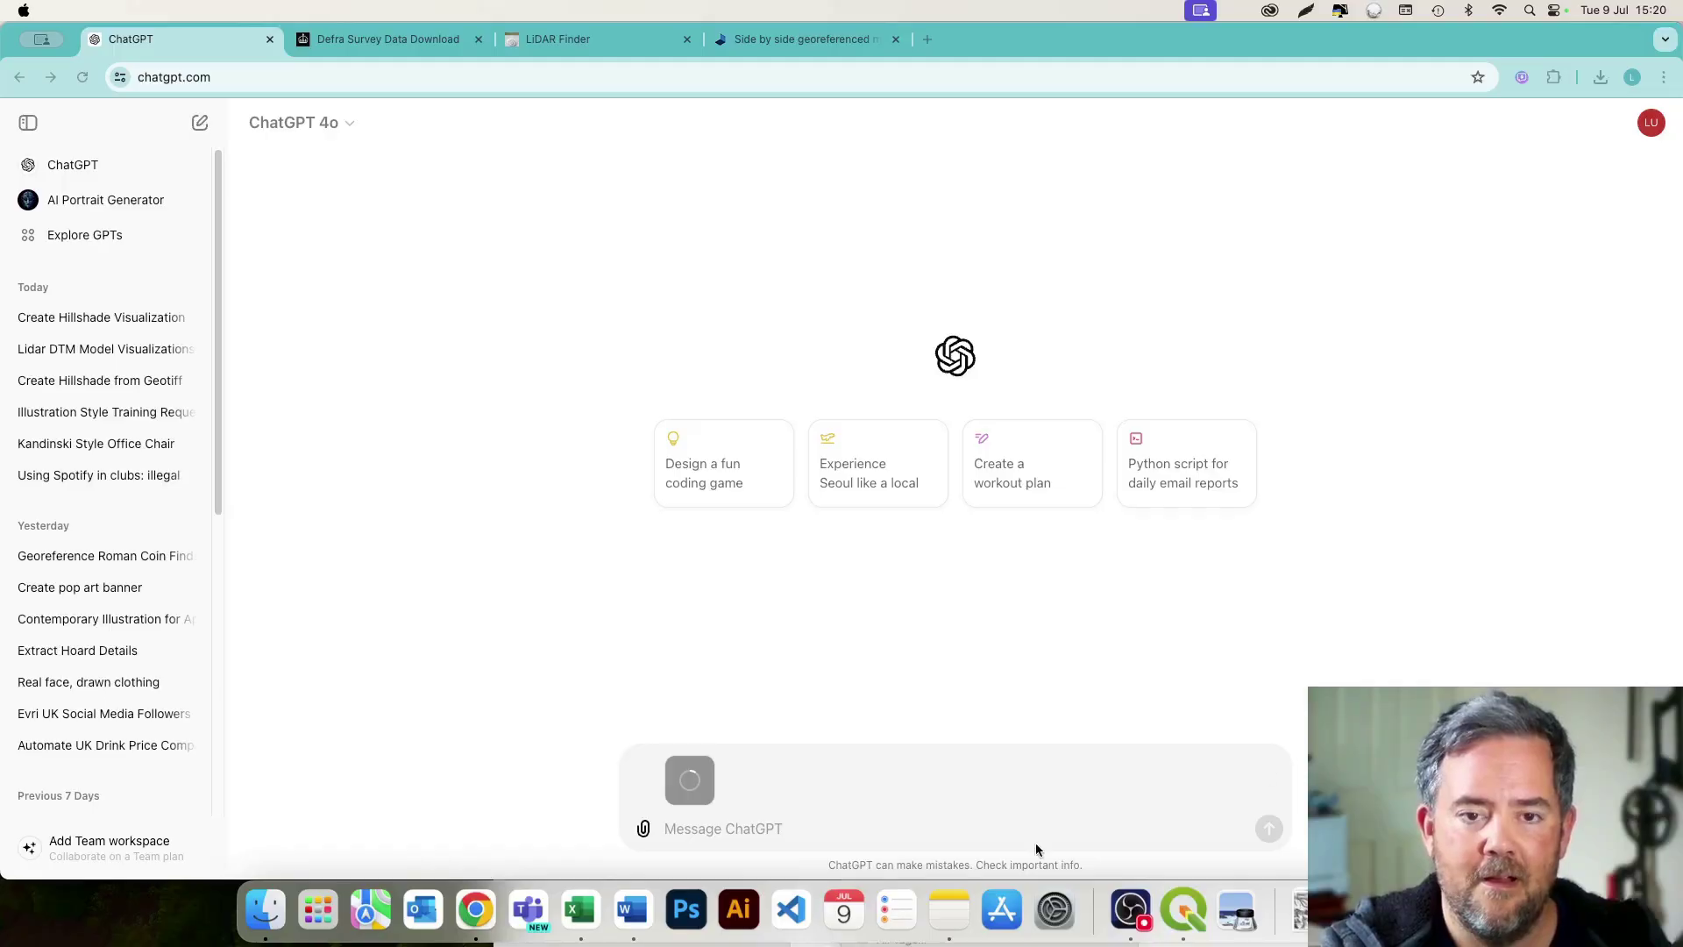
# Bring Chrome forward to the new ChatGPT chat with its image attachment uploading
pyautogui.click(475, 908)
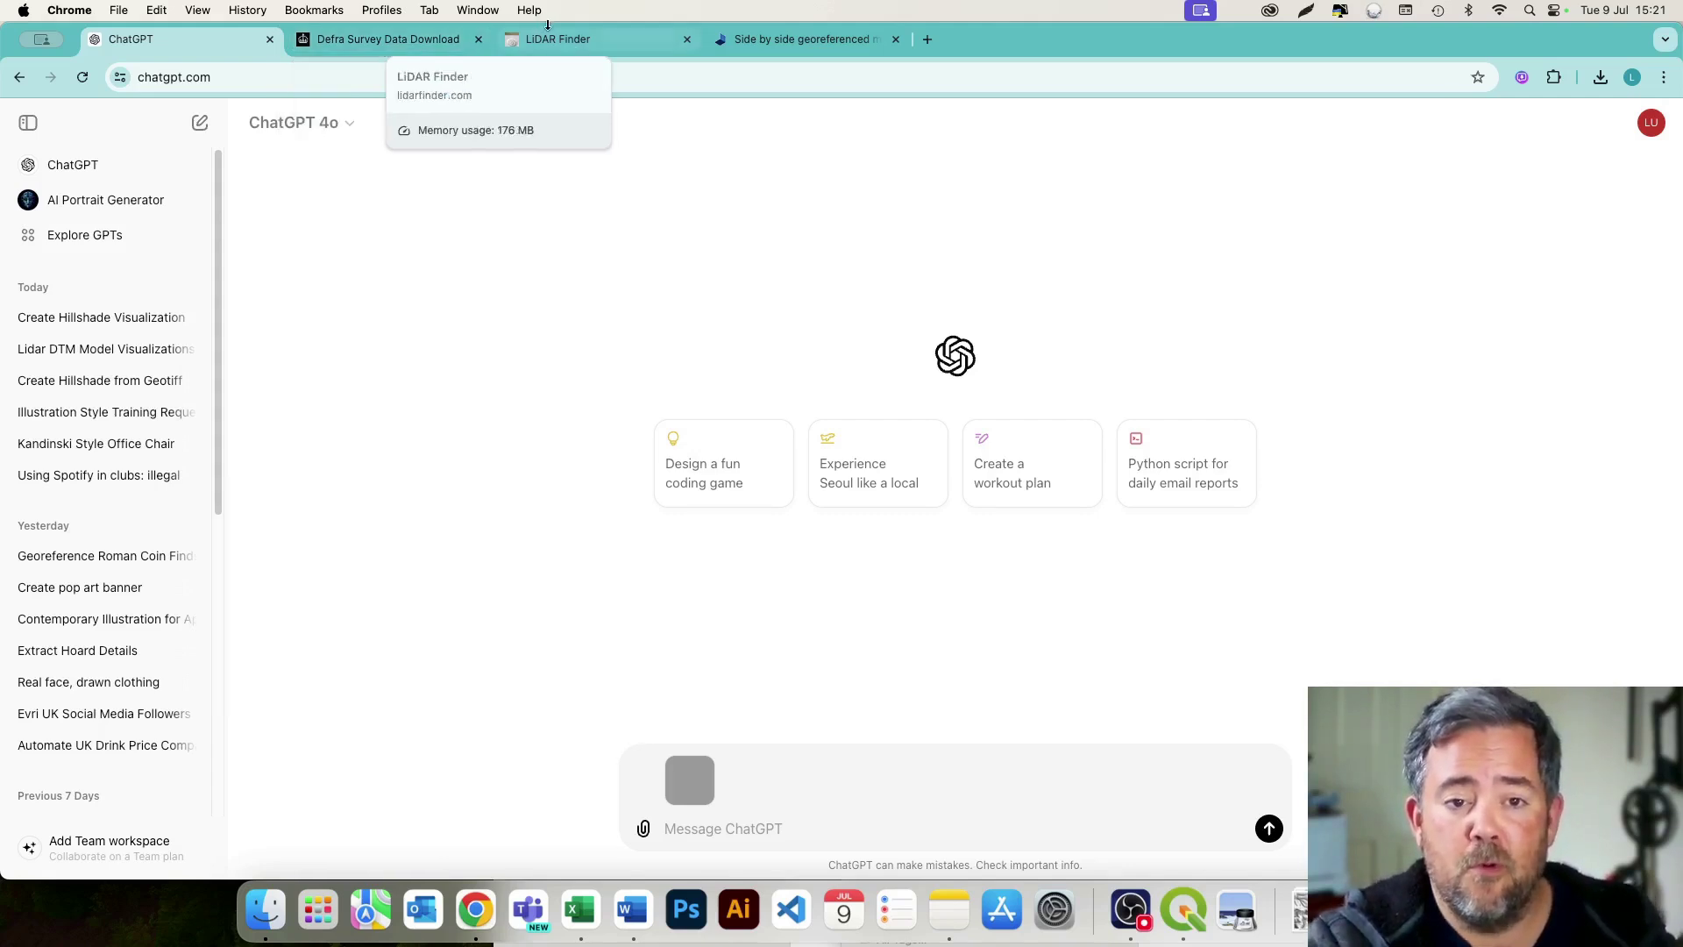
# Pan the LiDAR Finder hillshade slightly, then move to the side-by-side historic map viewer
pyautogui.click(572, 41)
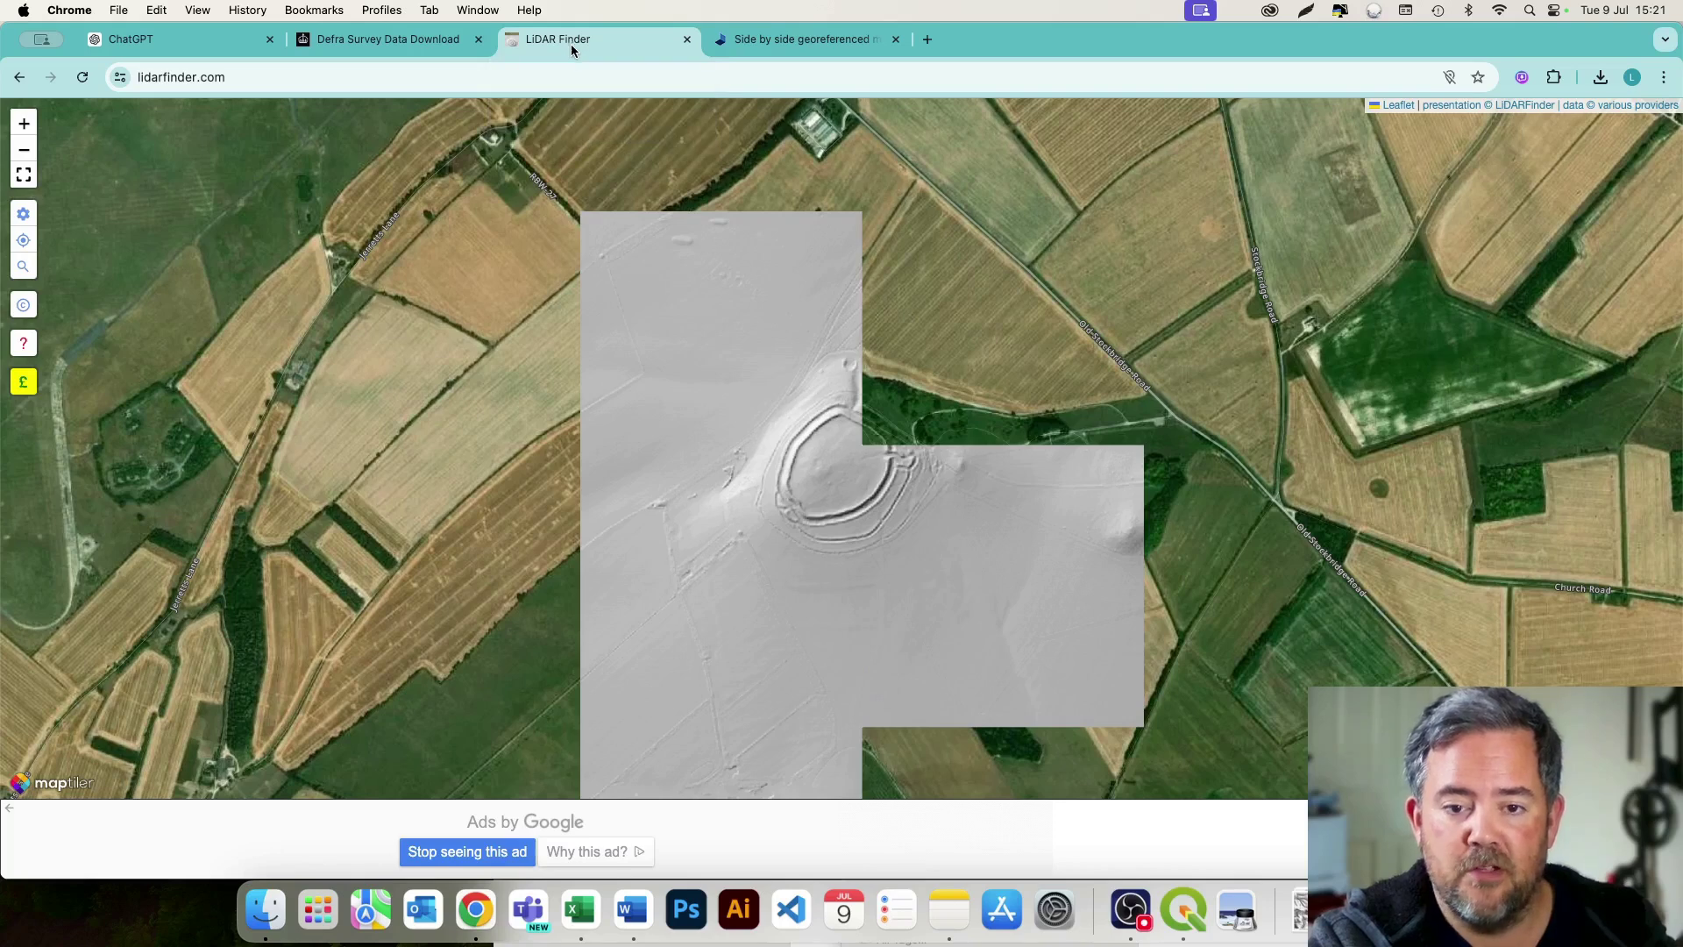
pyautogui.moveTo(797, 322); pyautogui.dragTo(744, 326)
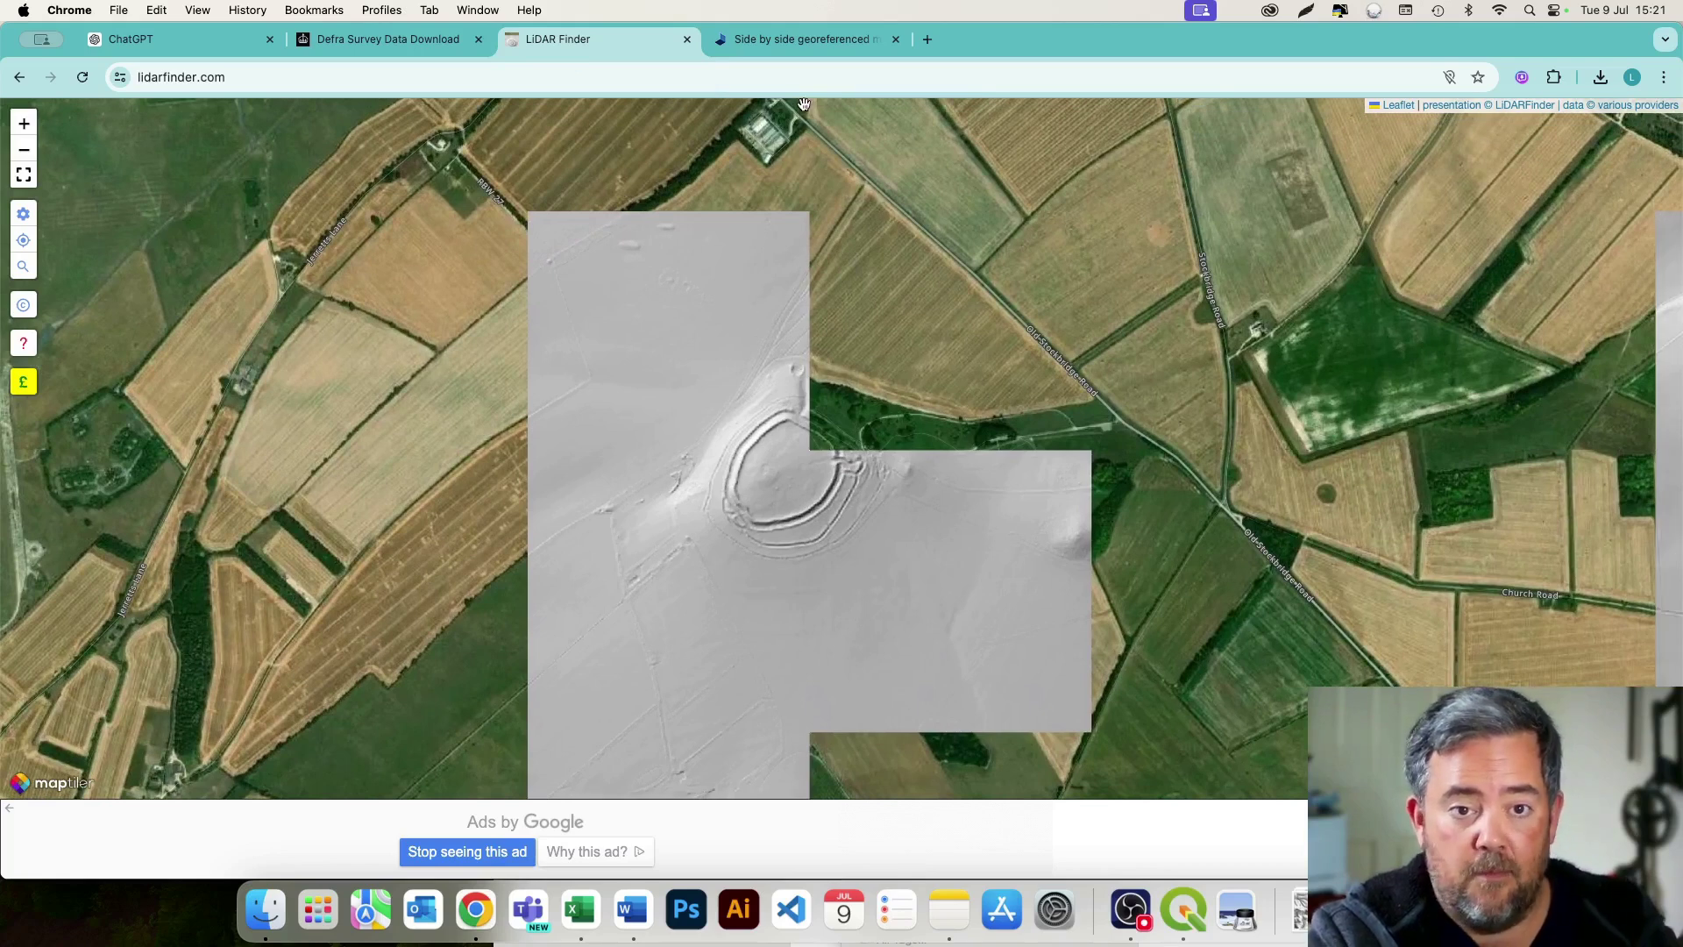
pyautogui.click(771, 39)
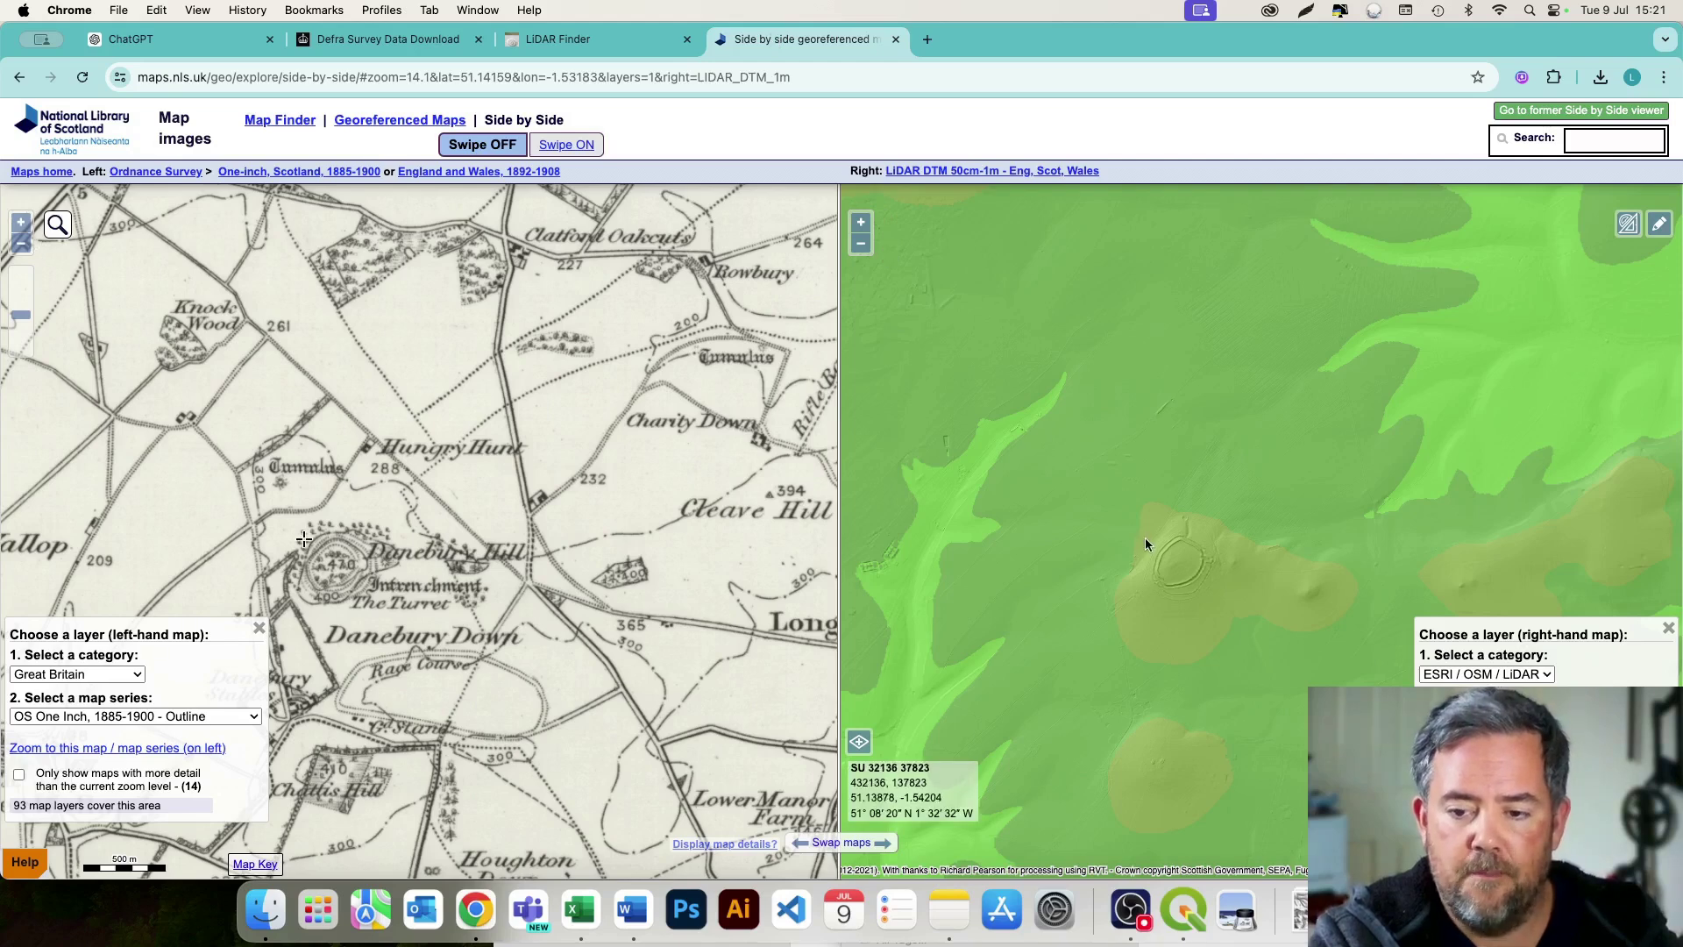
# Centre Danebury hillfort and zoom both synced maps in to level 15.5
pyautogui.moveTo(1155, 553); pyautogui.dragTo(1179, 538)
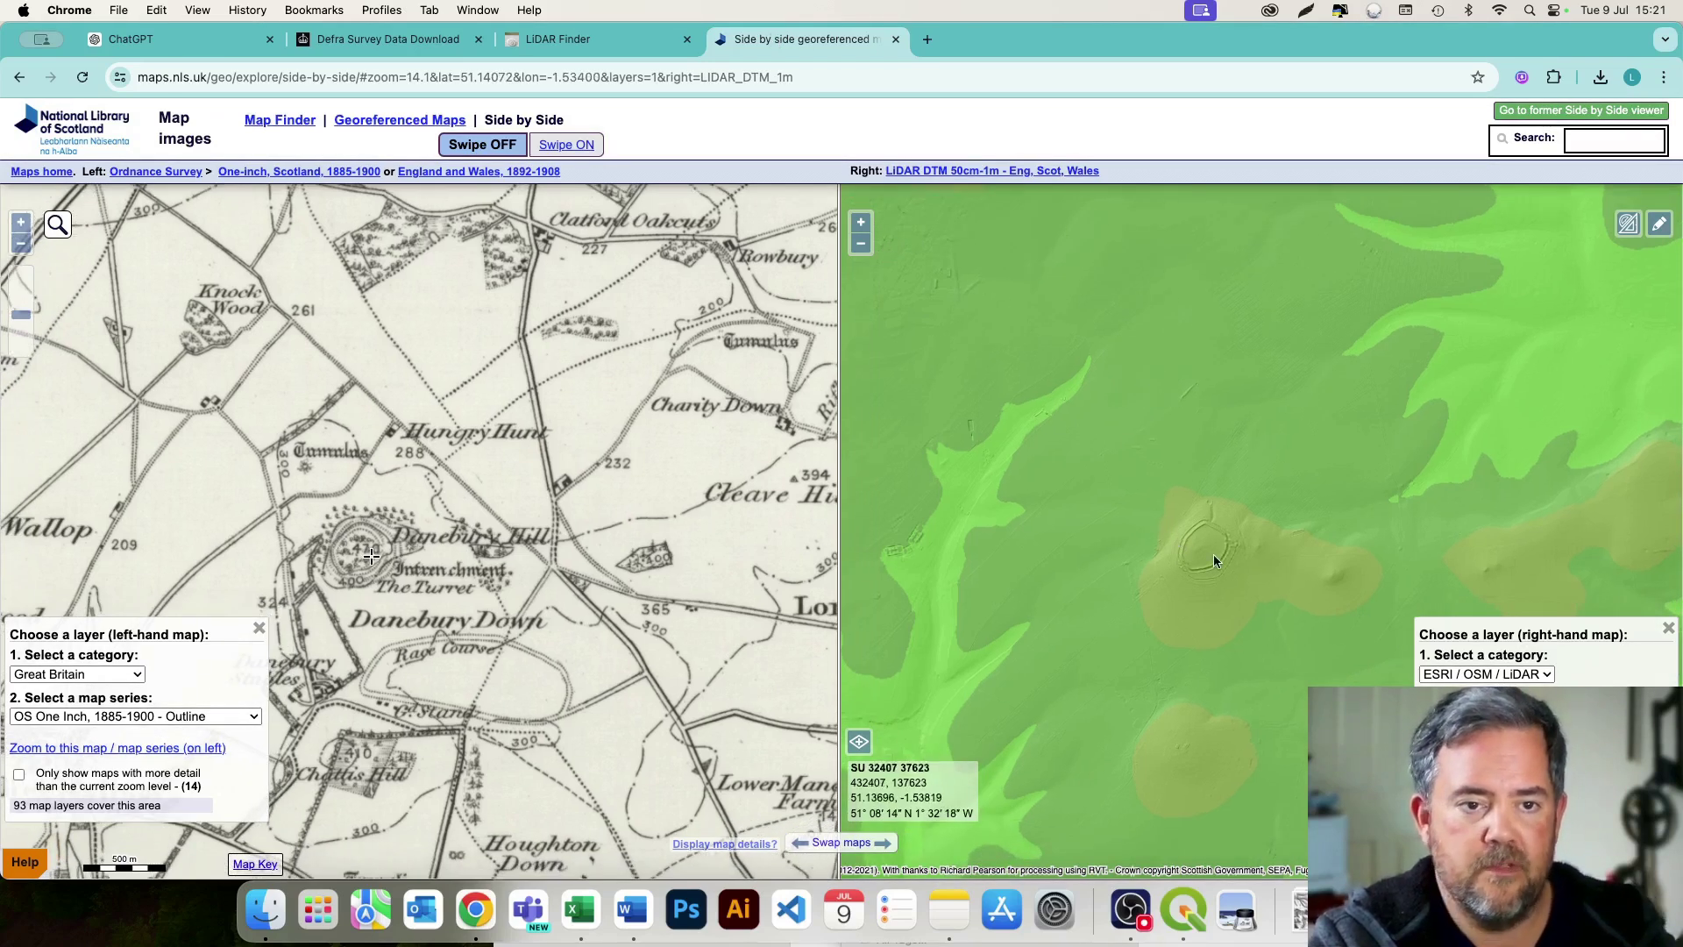
pyautogui.scroll(3, 1213, 554)
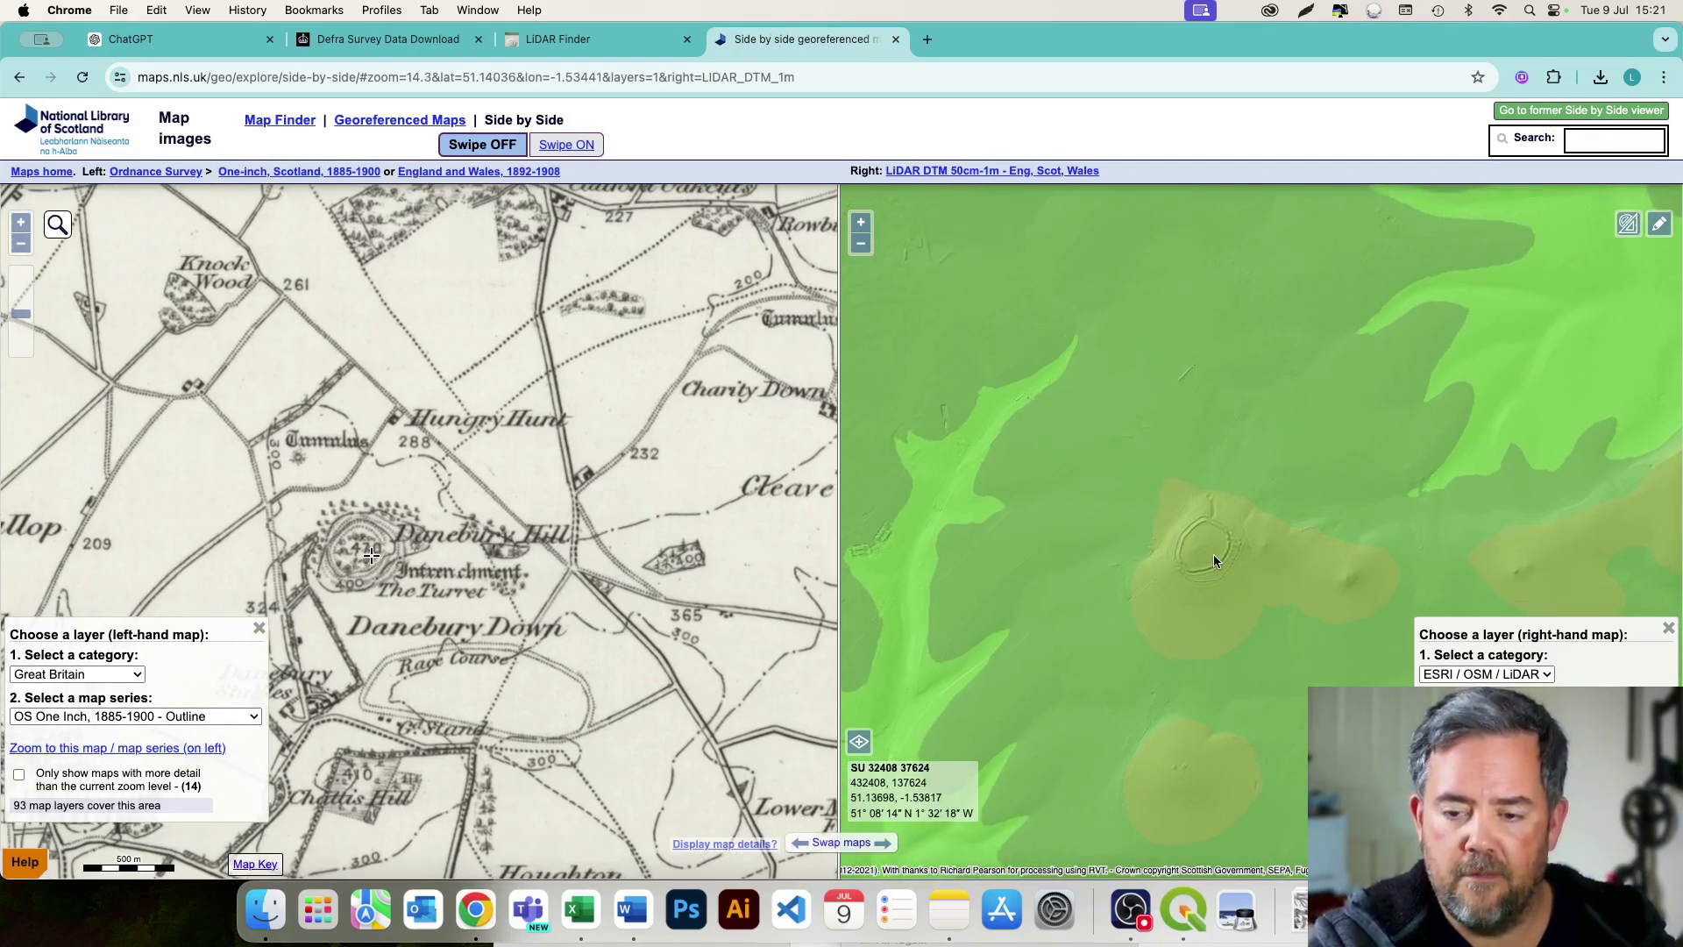
pyautogui.scroll(5, 1213, 554)
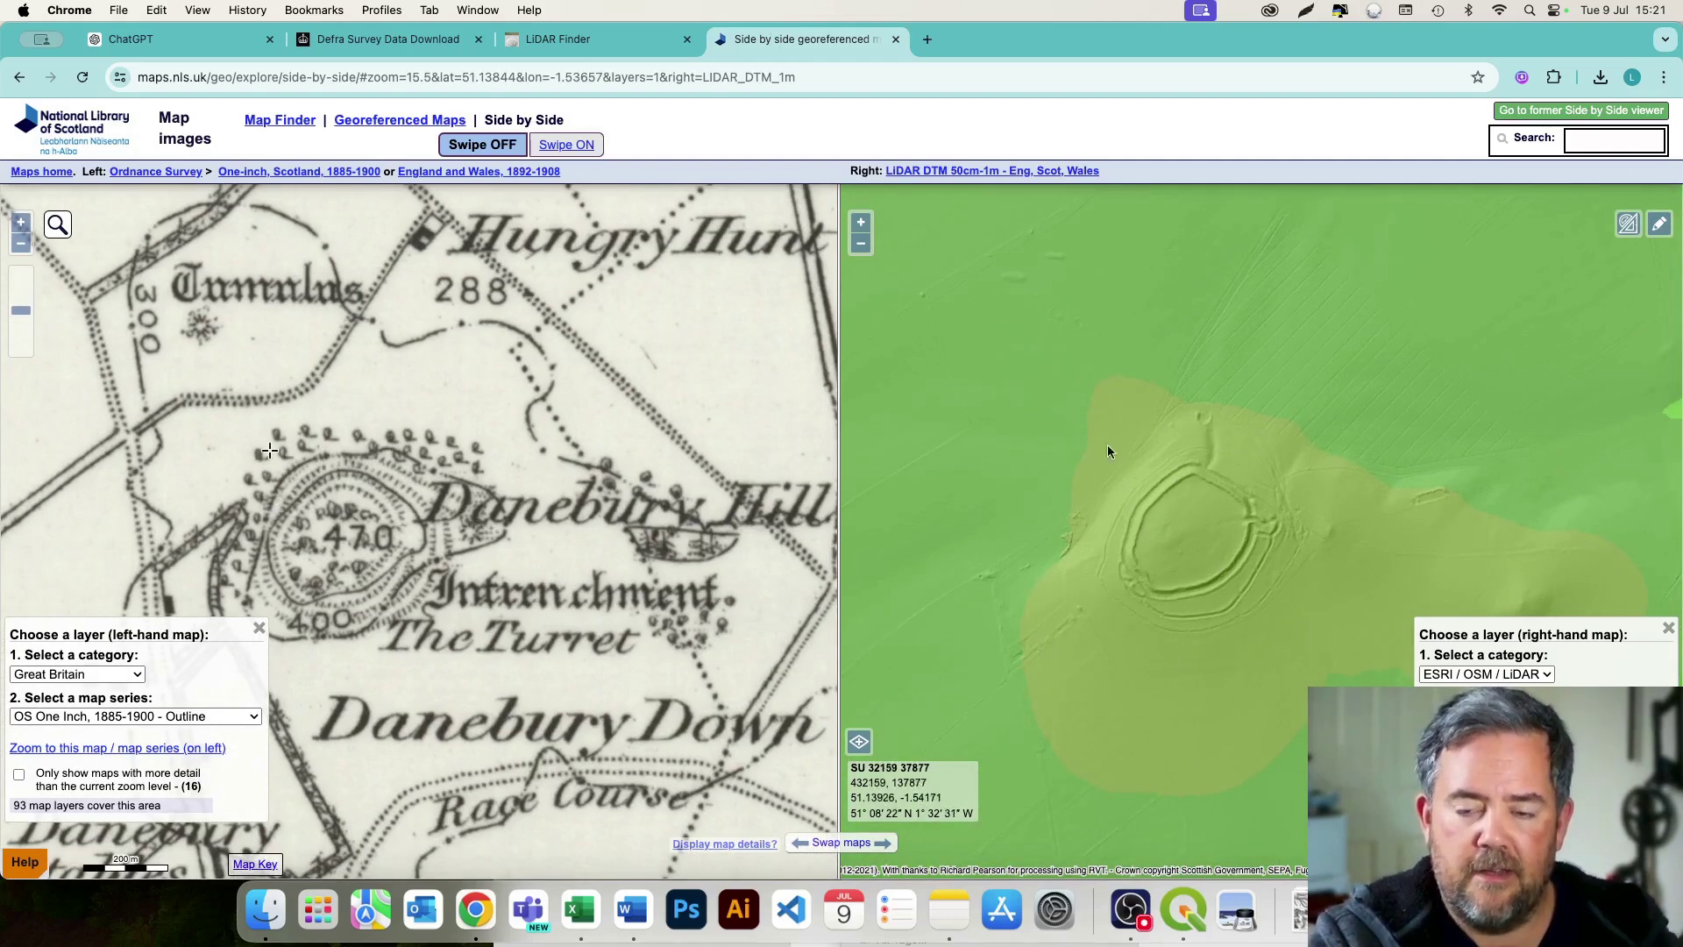
# Return to the LiDAR Finder hillshade showing the hillfort ramparts over satellite imagery
pyautogui.click(633, 39)
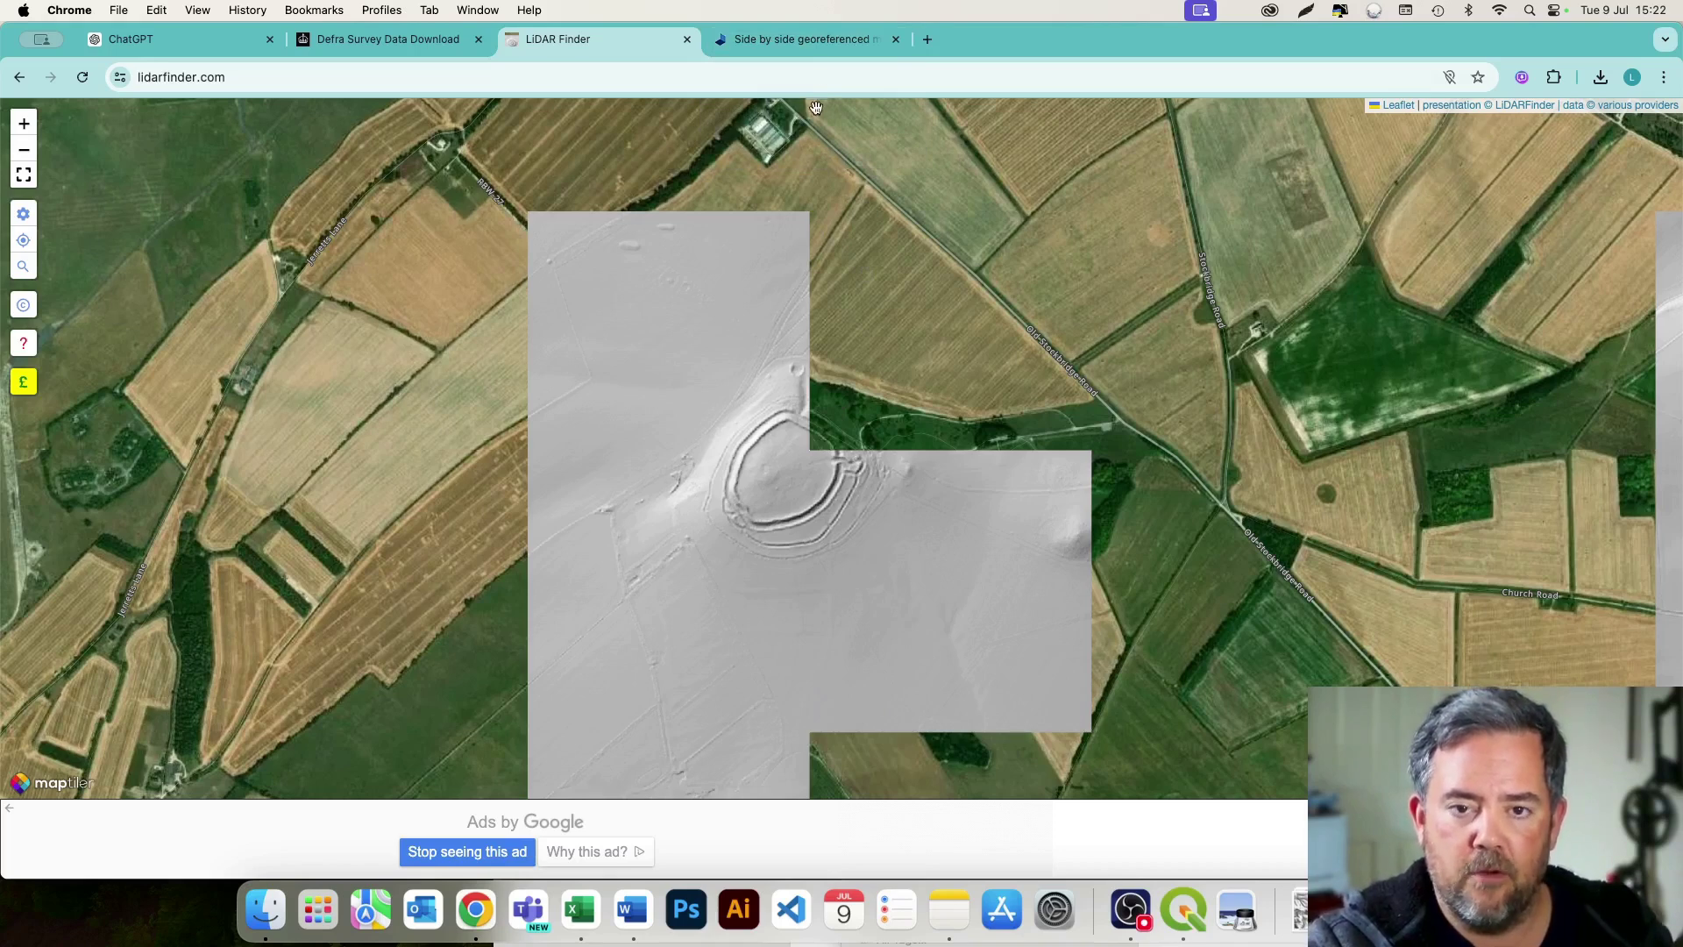
# Return to the 1885–1900 OS map and LiDAR DTM comparison of Danebury Hill
pyautogui.click(812, 44)
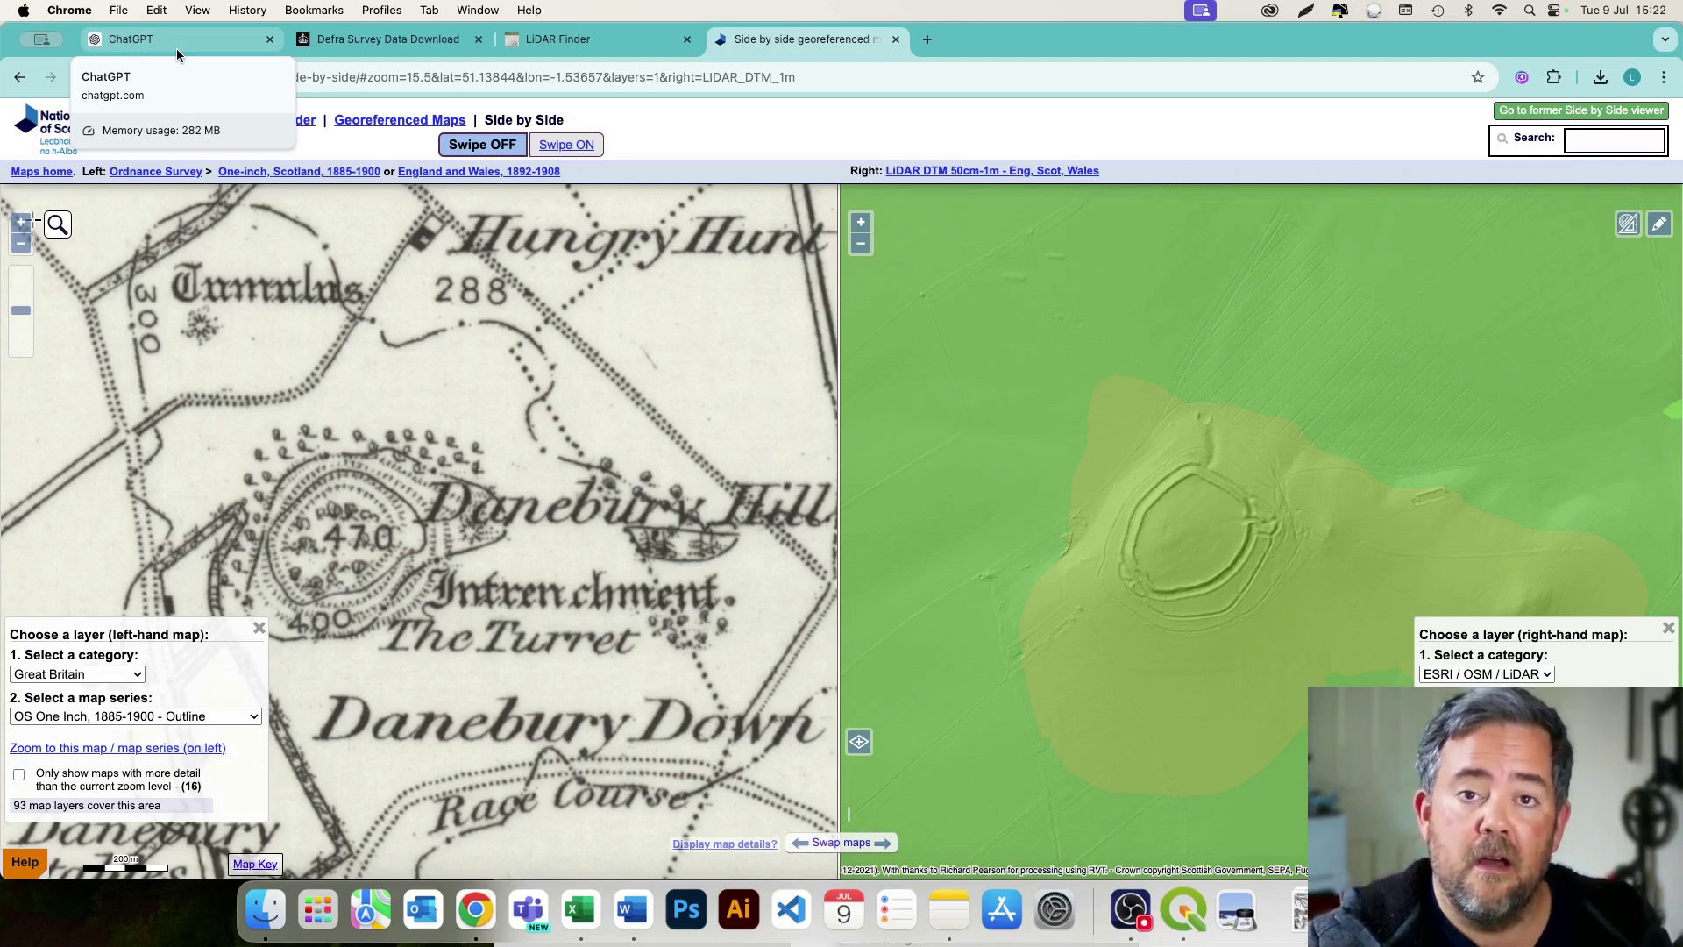
# Pick LIDAR Composite DTM on the Defra page to get the 2022 2m SU33nw tile
pyautogui.click(364, 44)
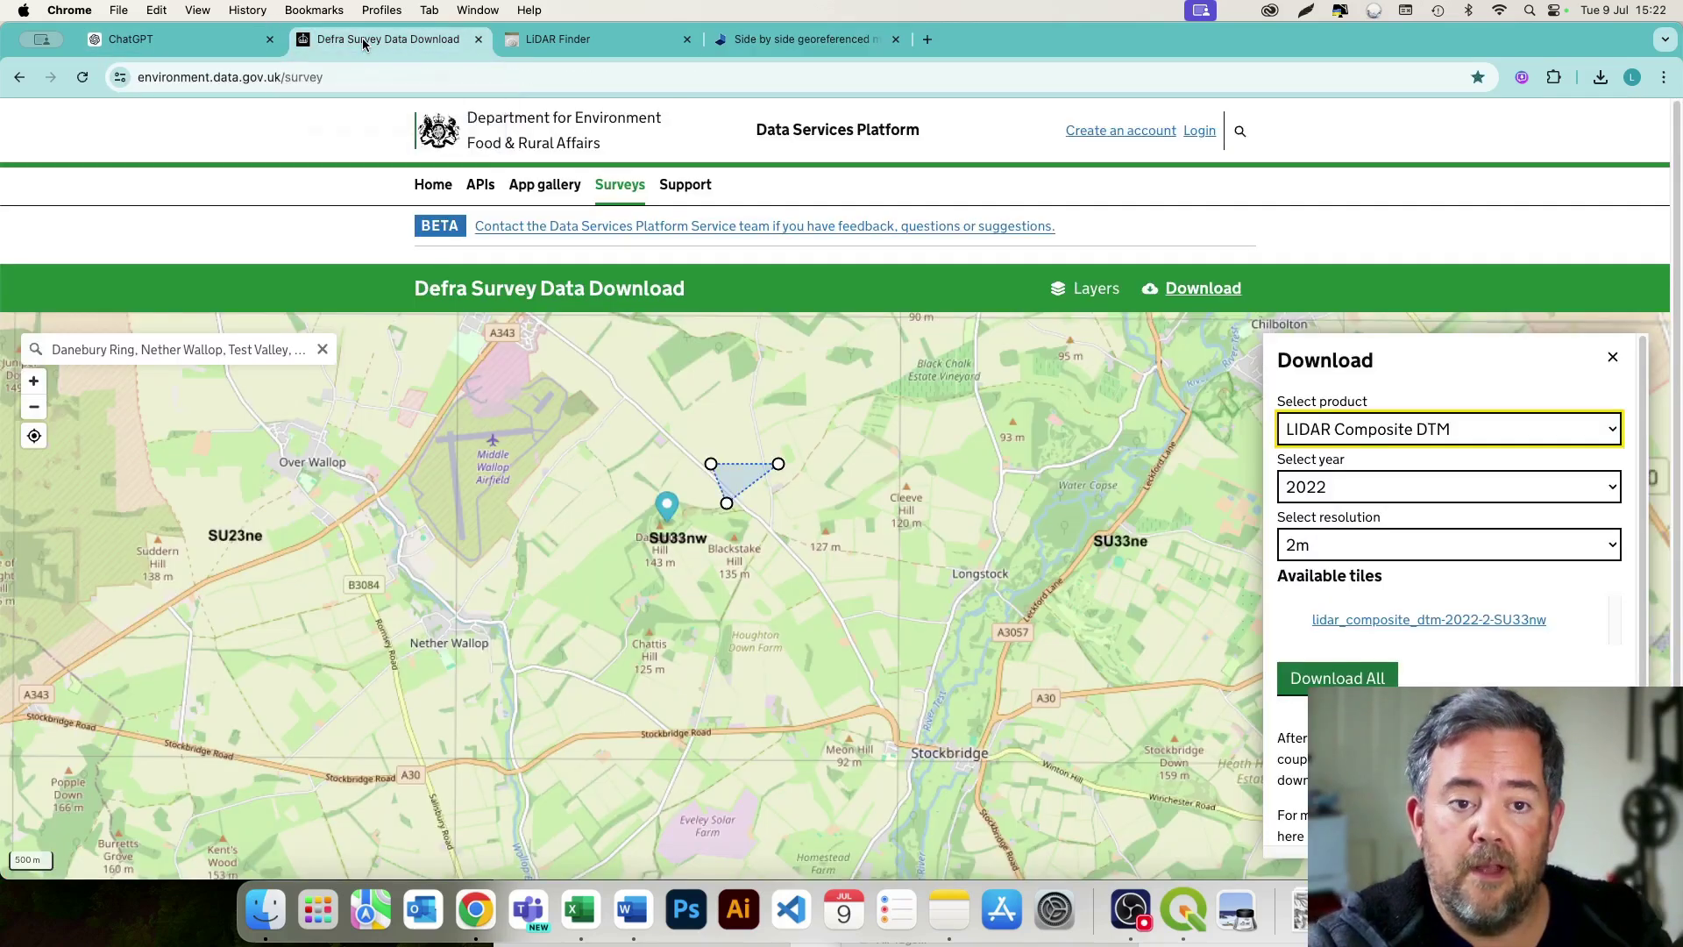
pyautogui.click(1448, 429)
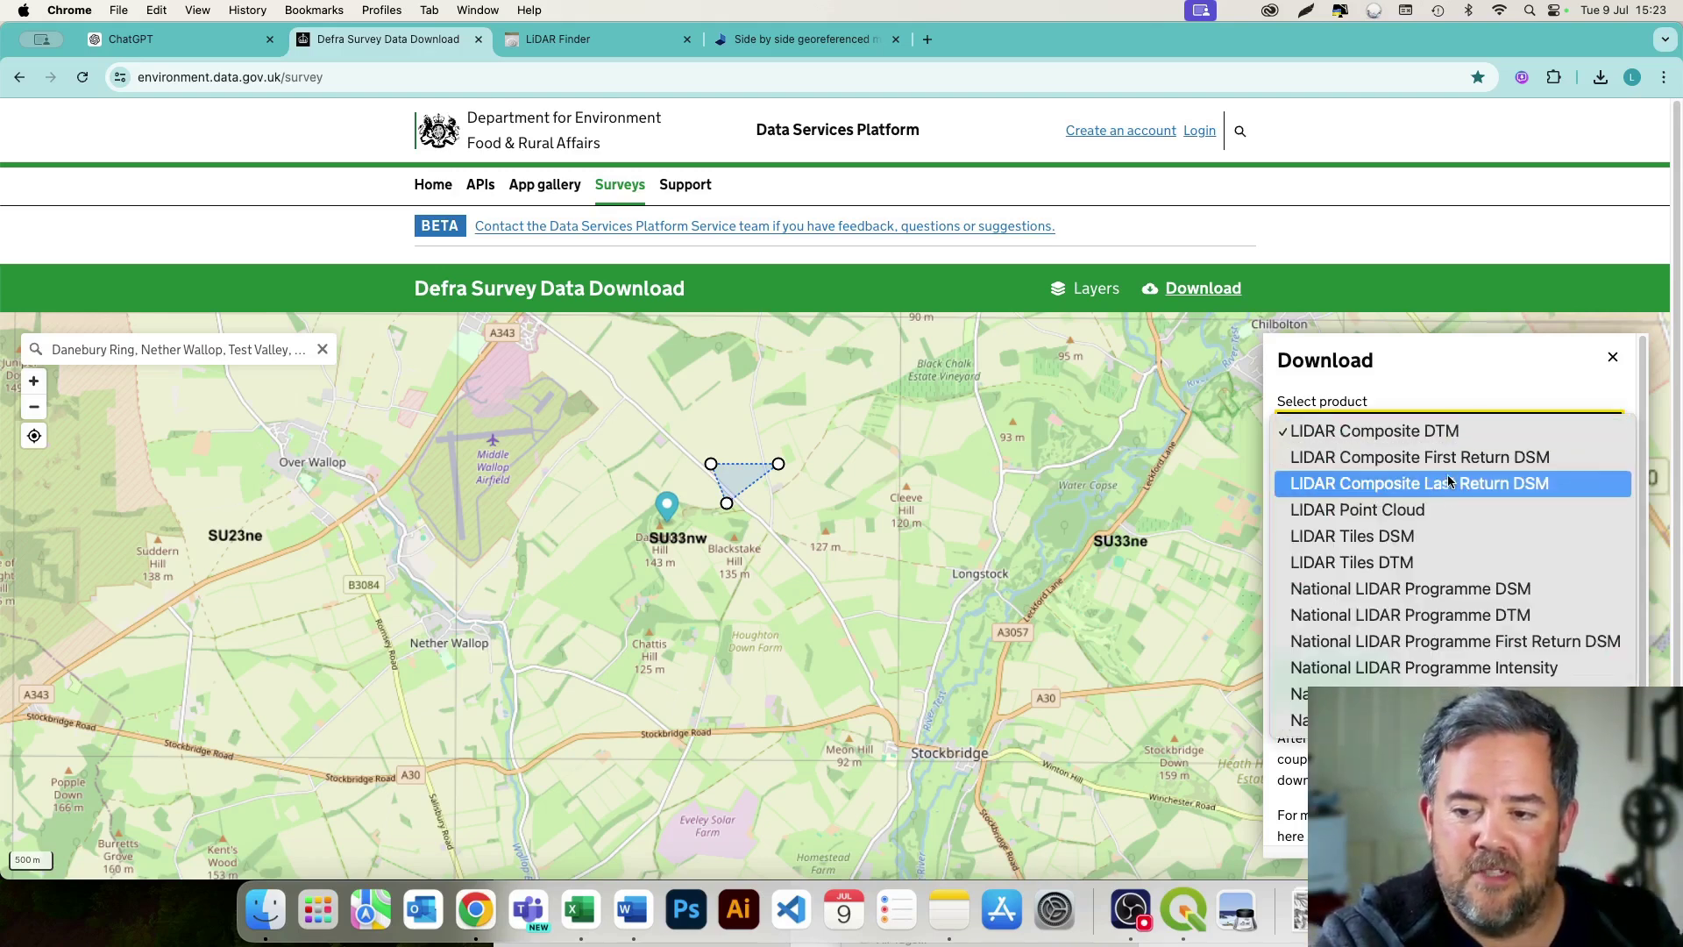
pyautogui.click(1455, 430)
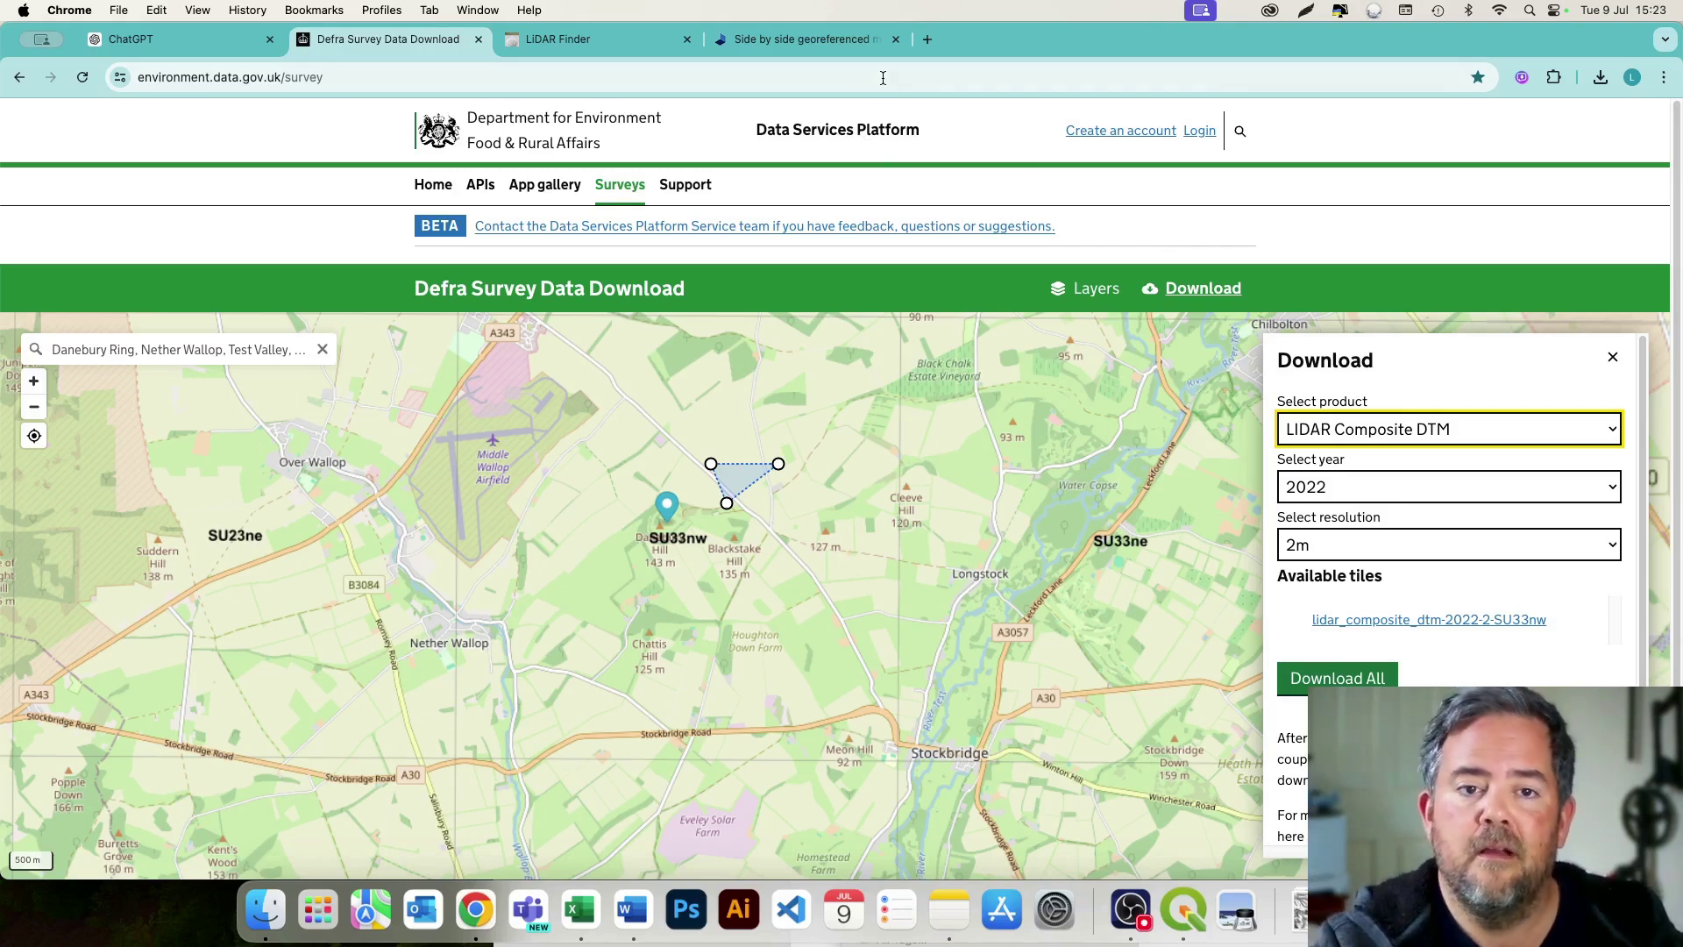
pyautogui.click(576, 37)
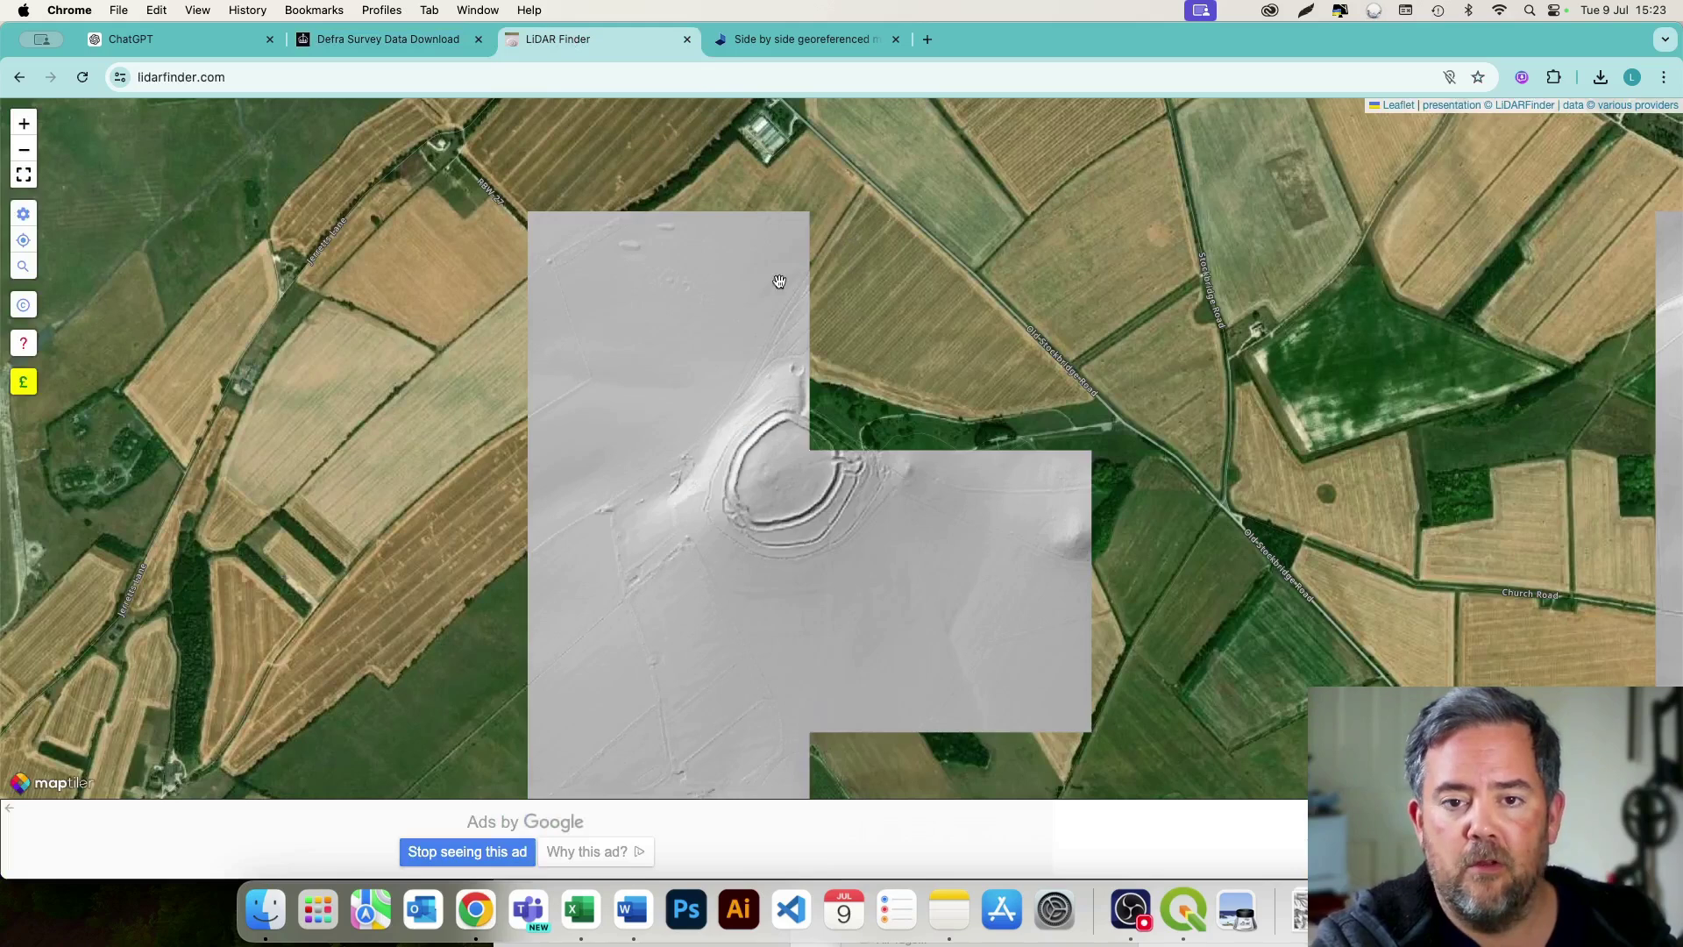
pyautogui.click(776, 51)
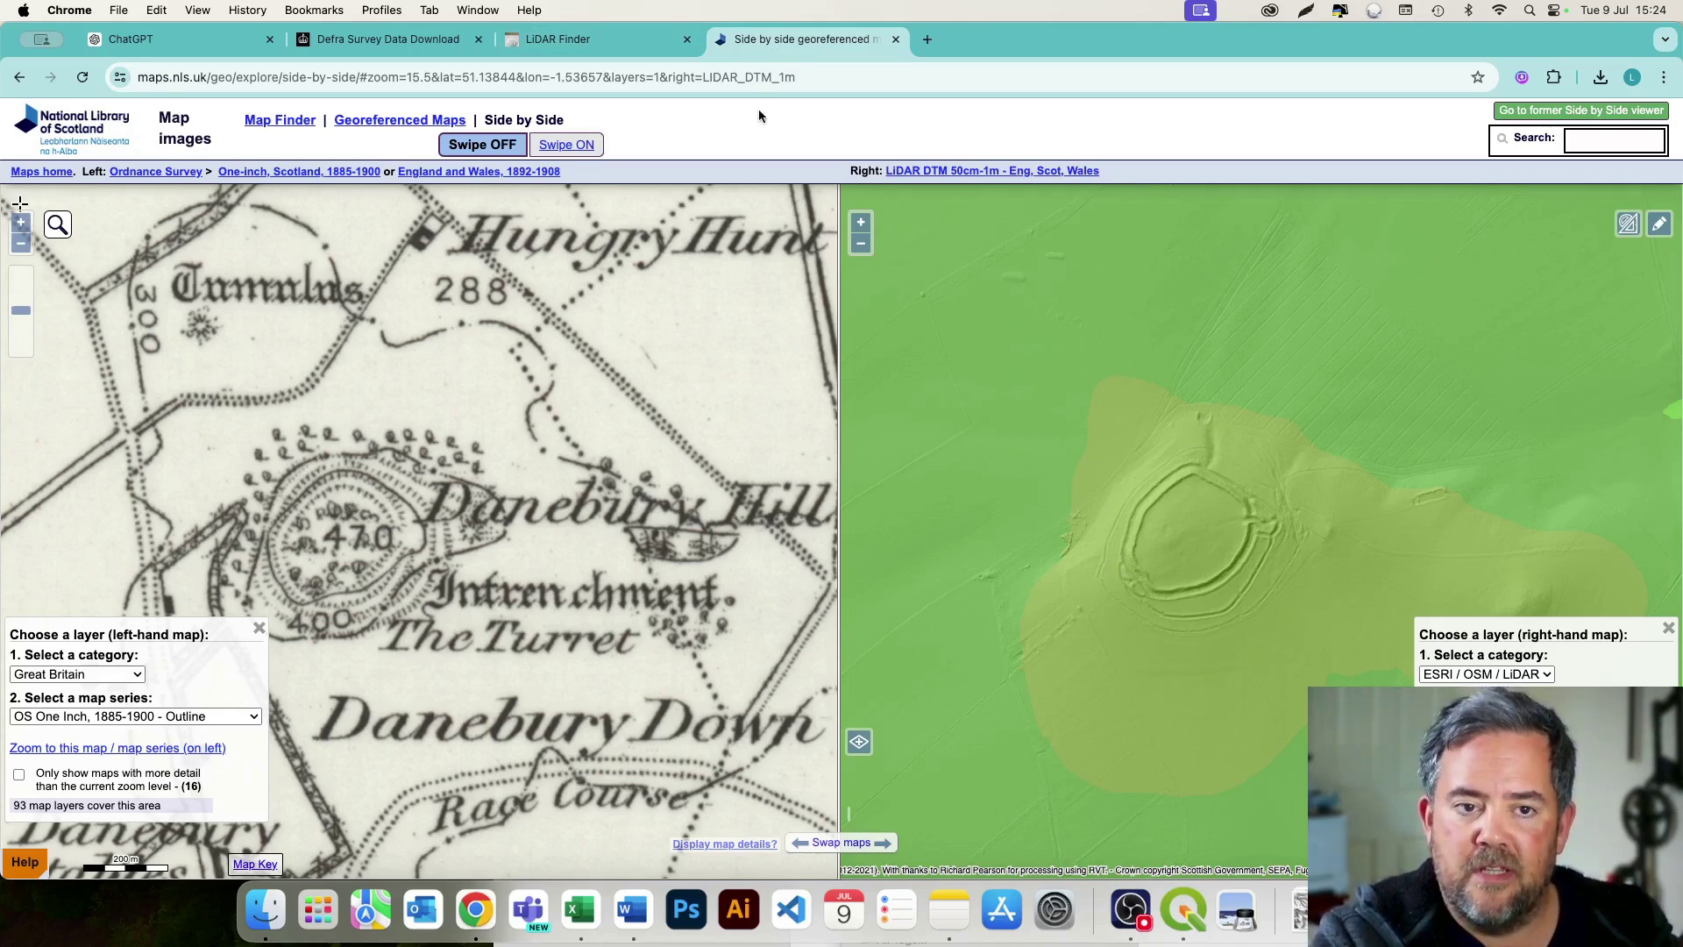
pyautogui.click(386, 39)
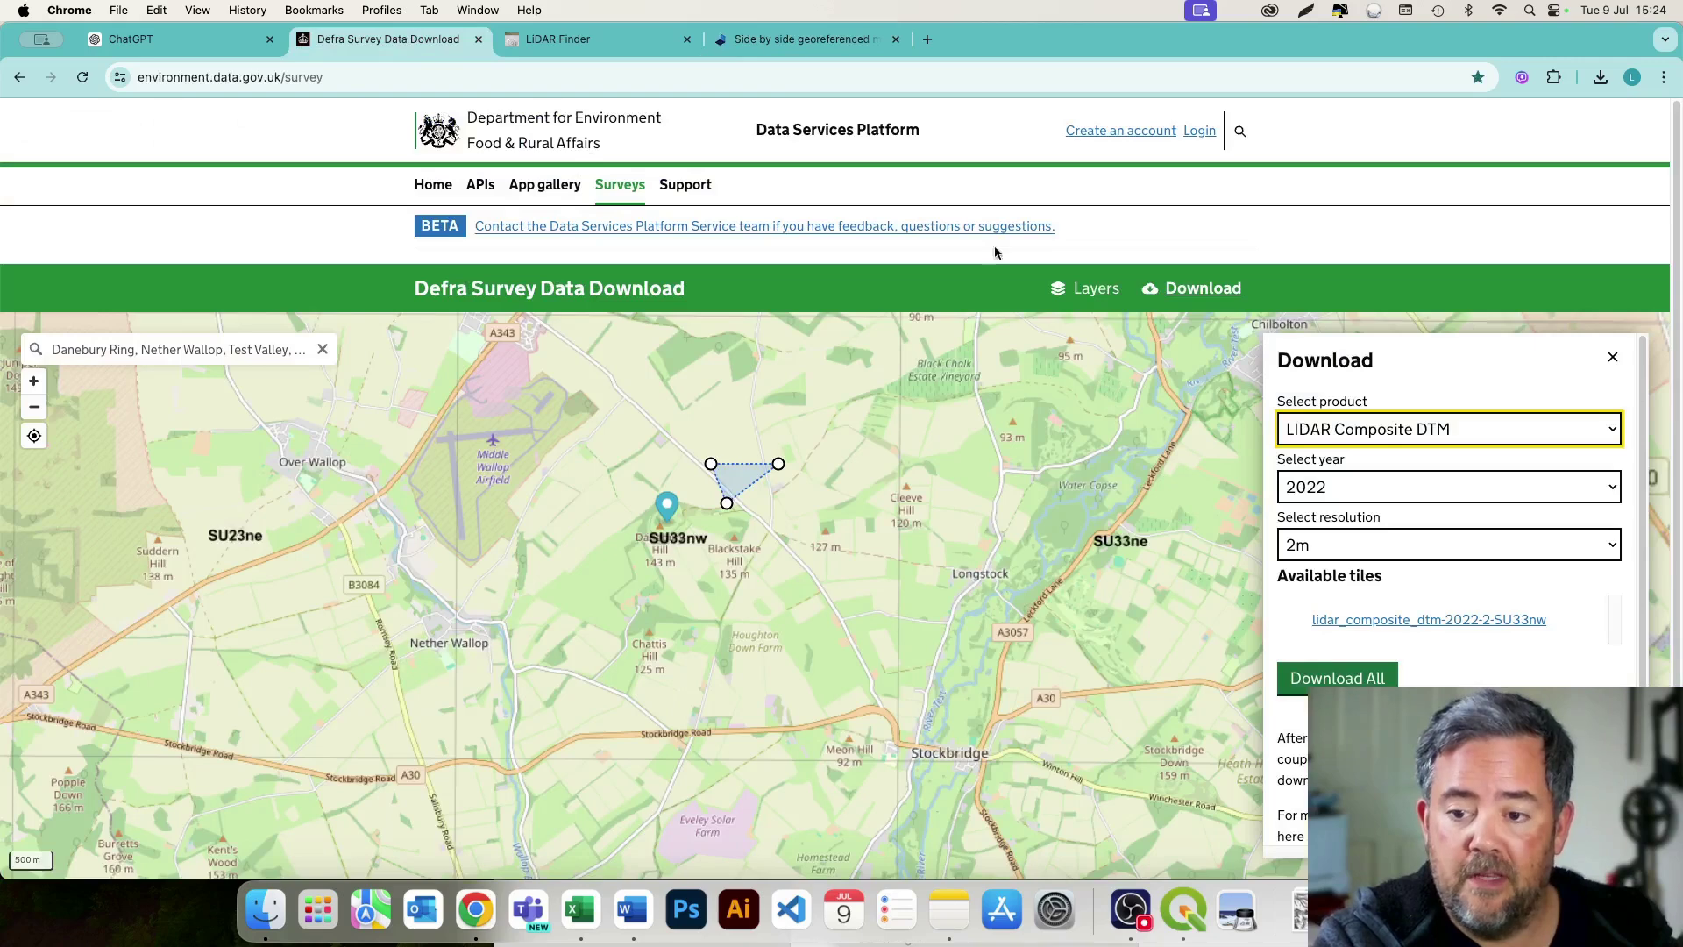
# Go back to the Danebury OS map and LiDAR DTM side-by-side comparison
pyautogui.click(804, 39)
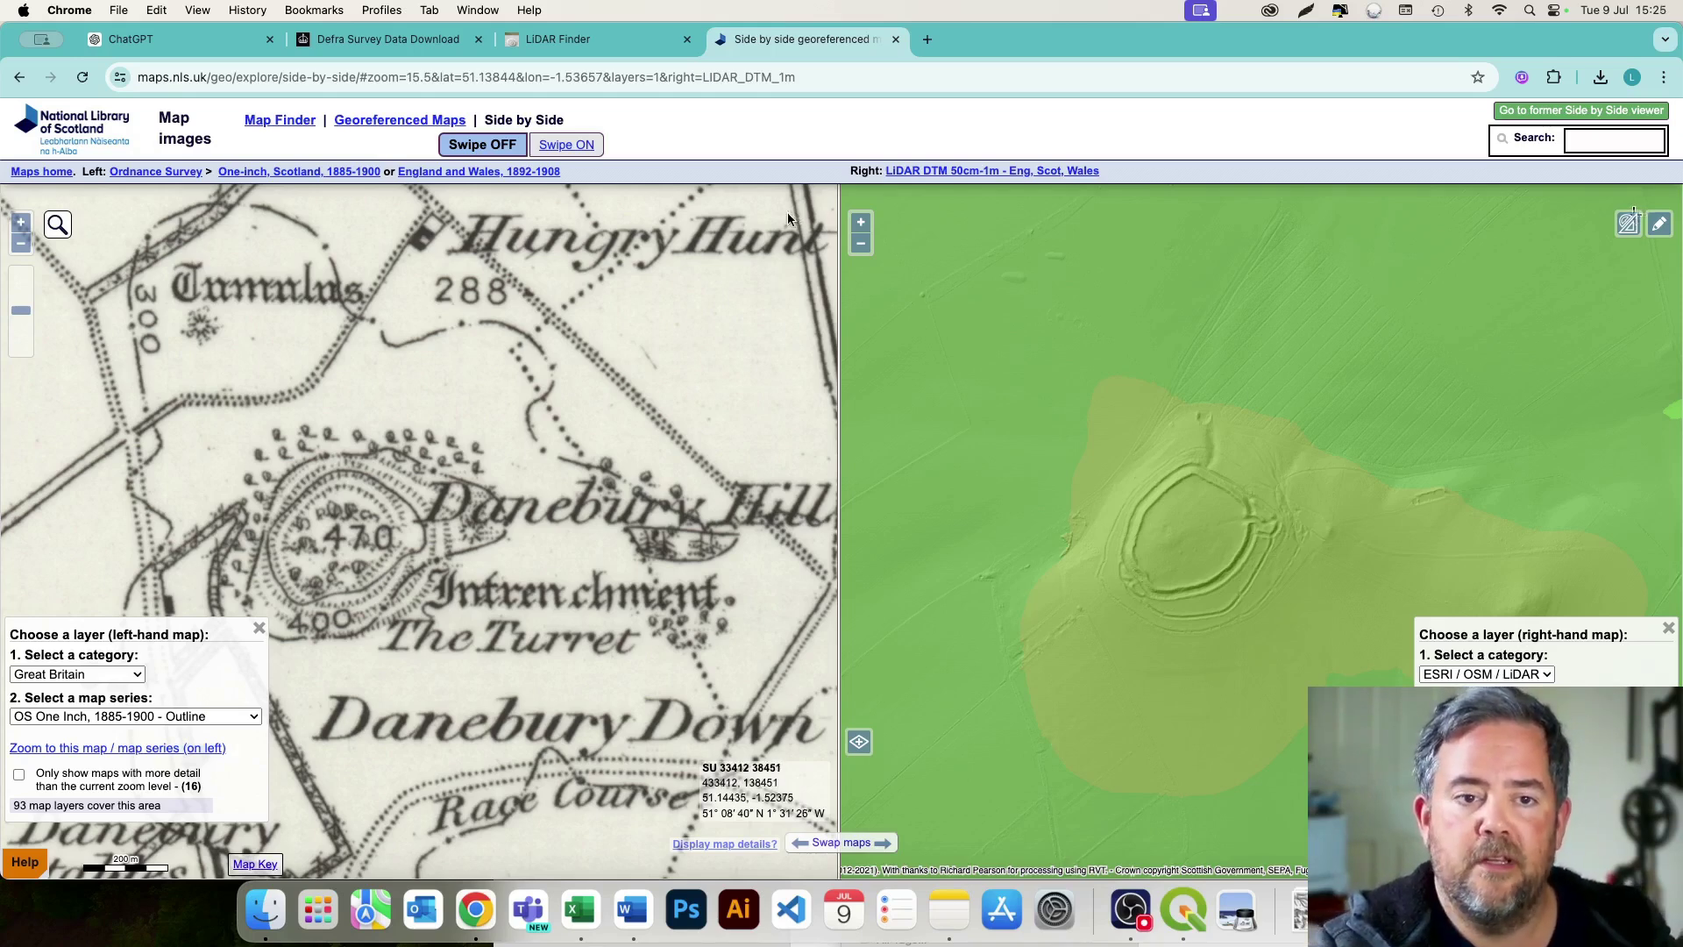
# Keep 2m resolution for the Defra SU33nw DTM tile, then go back to ChatGPT
pyautogui.click(385, 42)
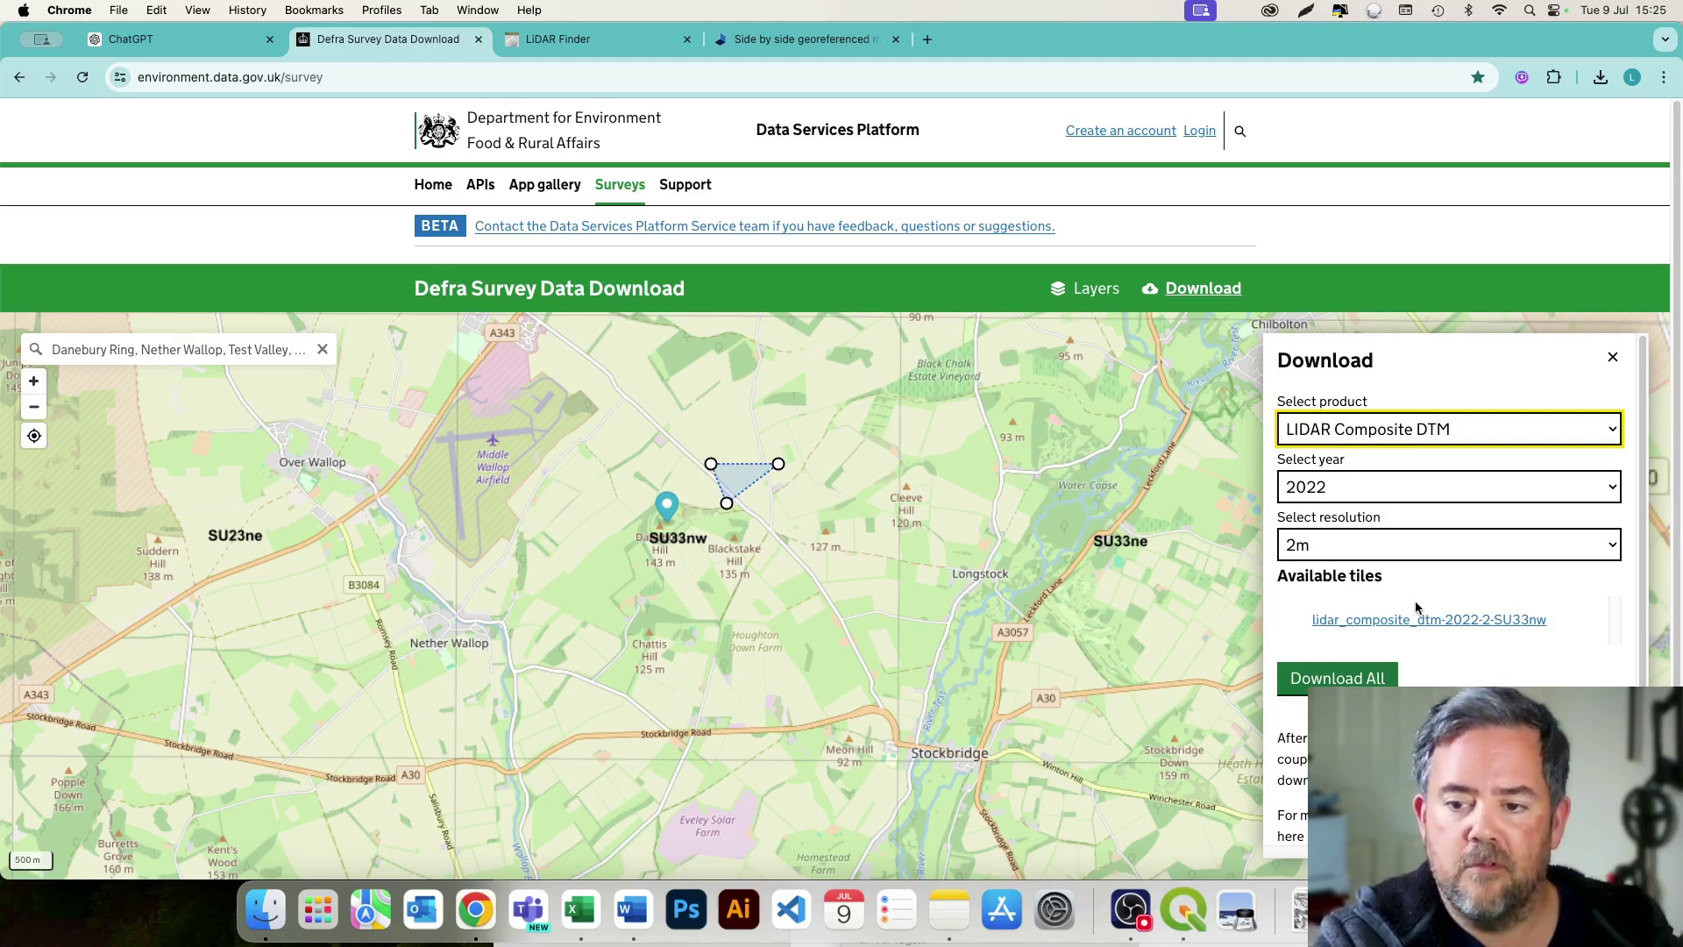
pyautogui.click(1412, 545)
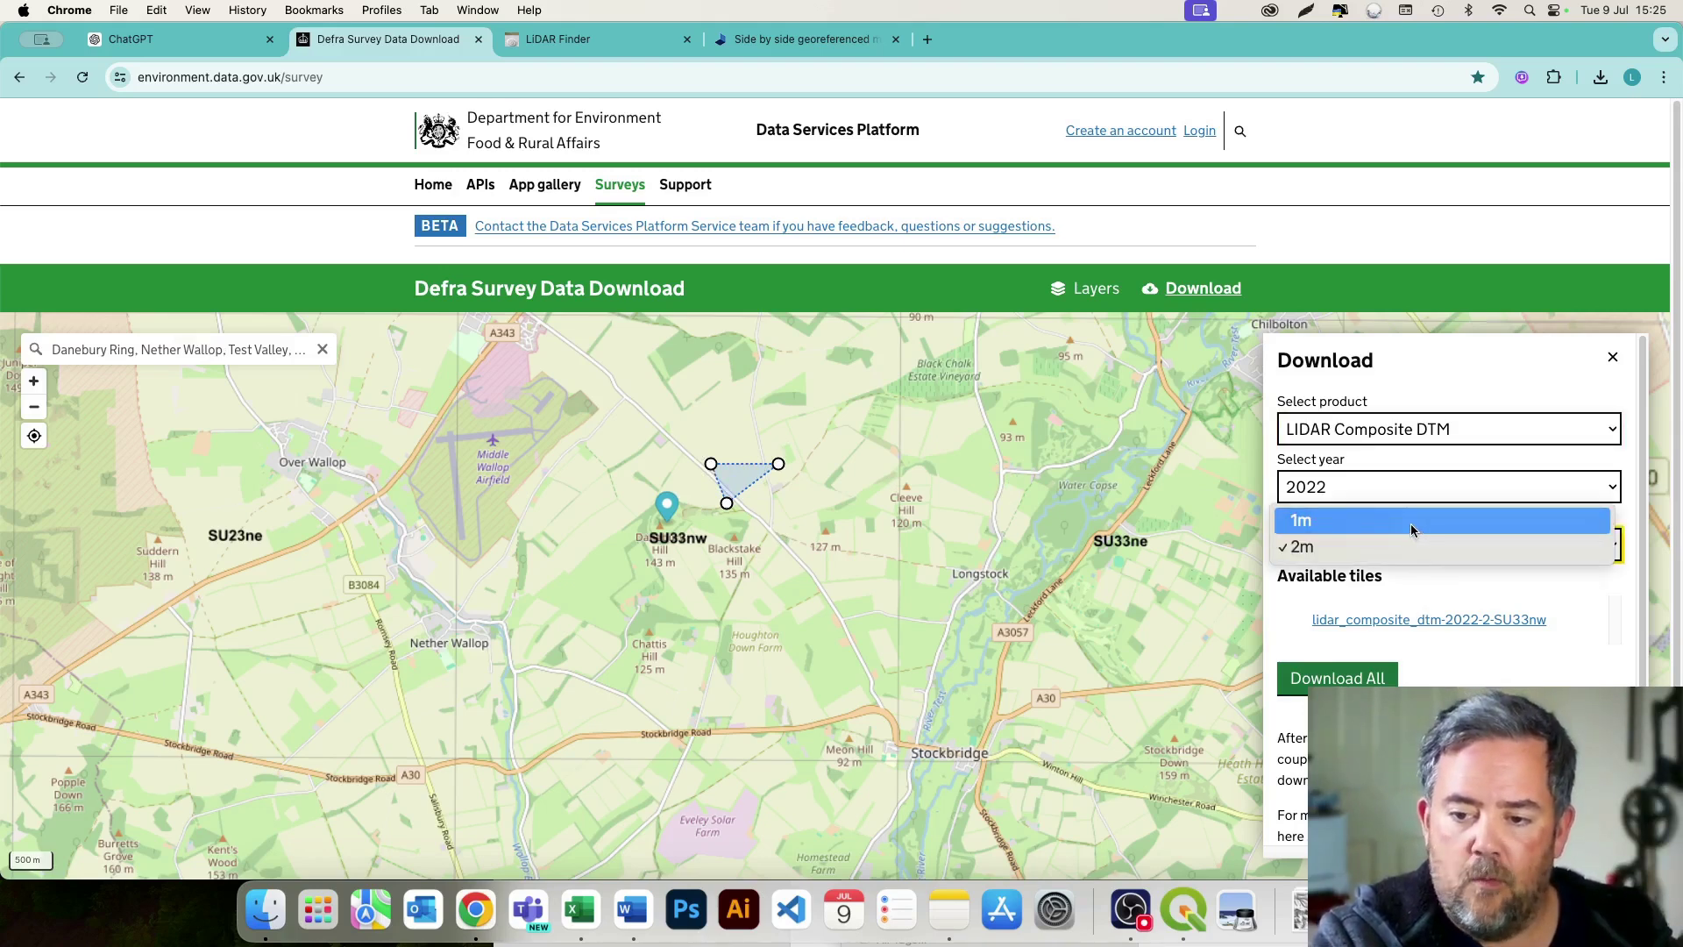
pyautogui.click(1412, 545)
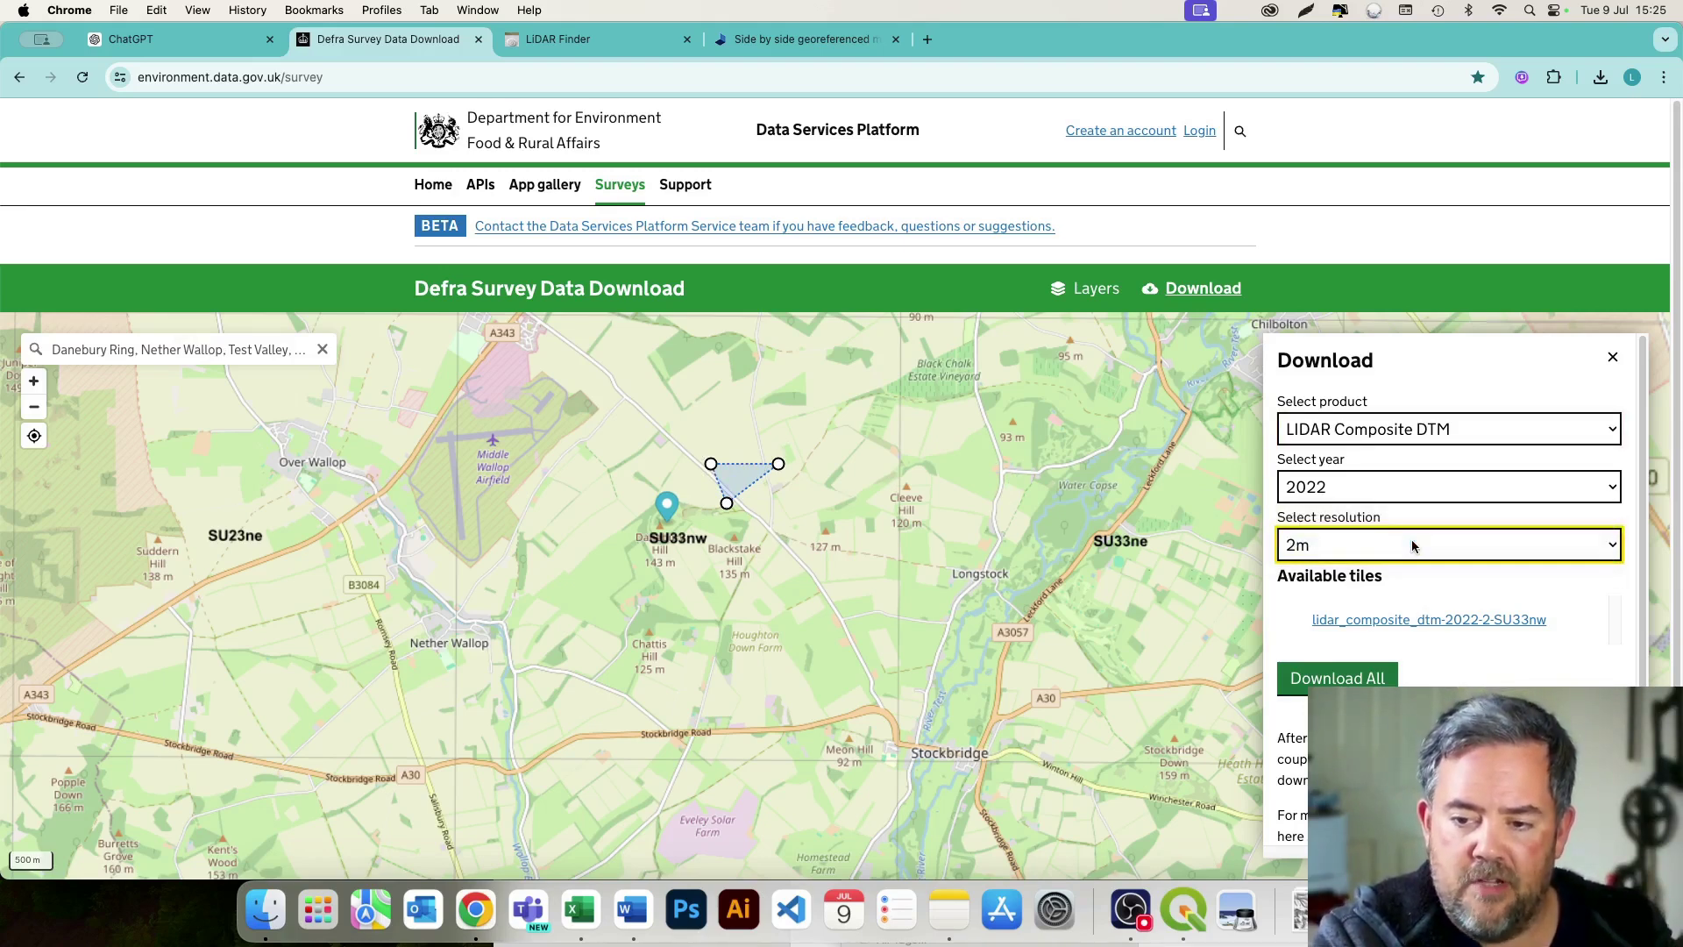
pyautogui.click(209, 45)
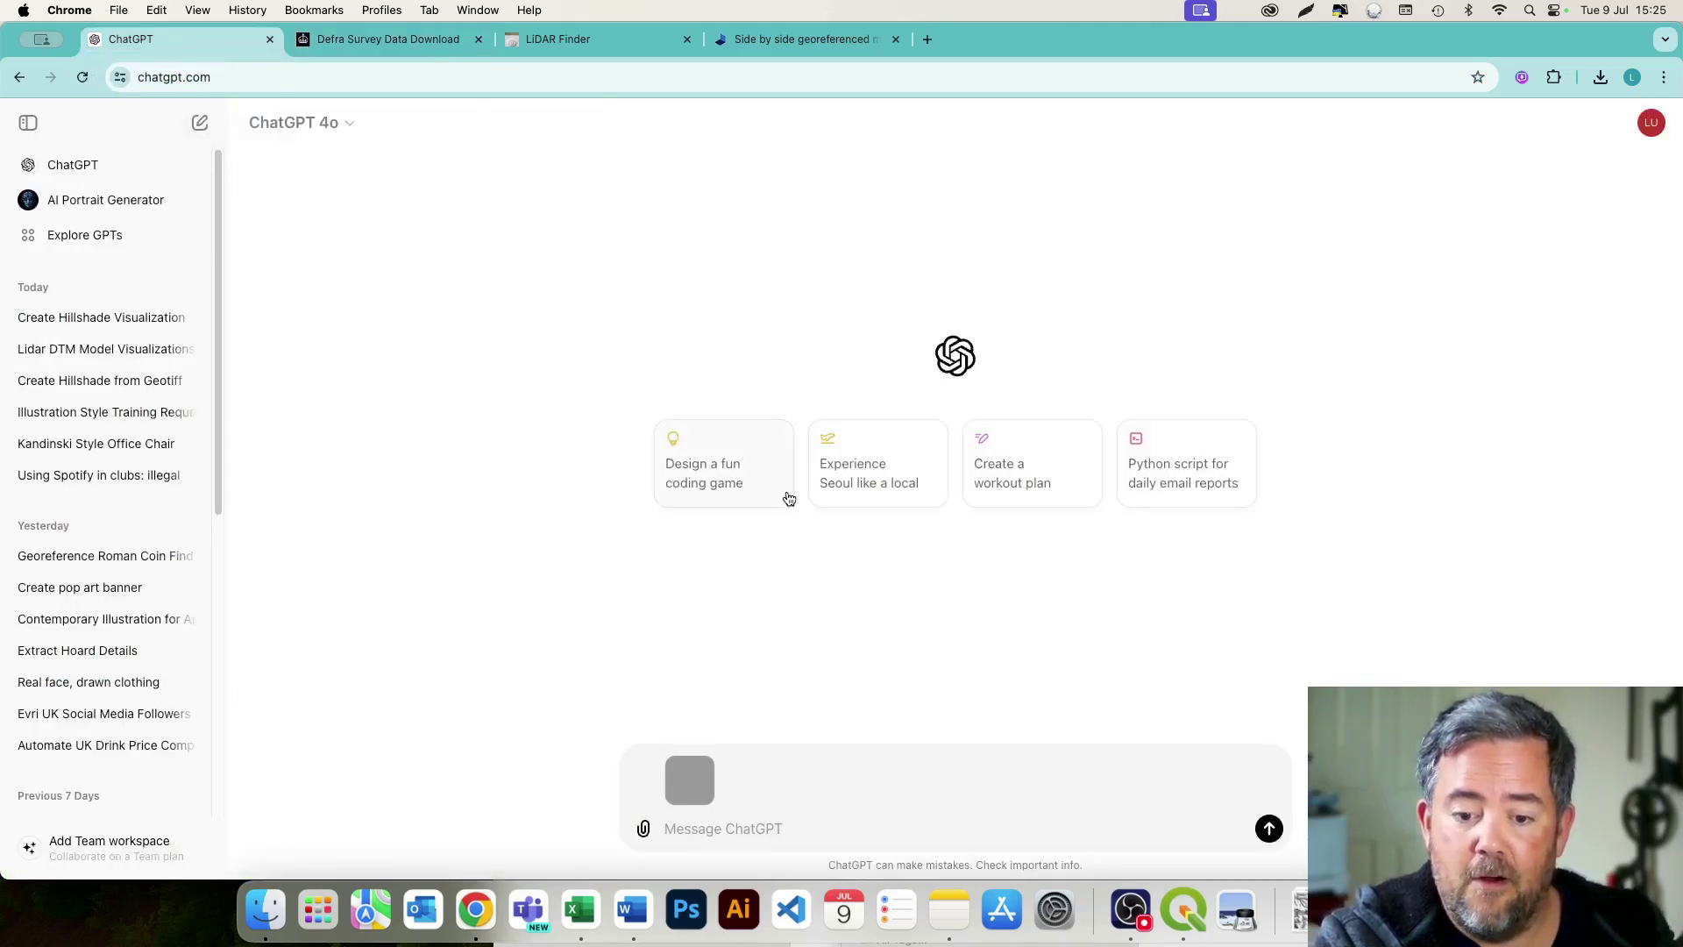
pyautogui.click(717, 830)
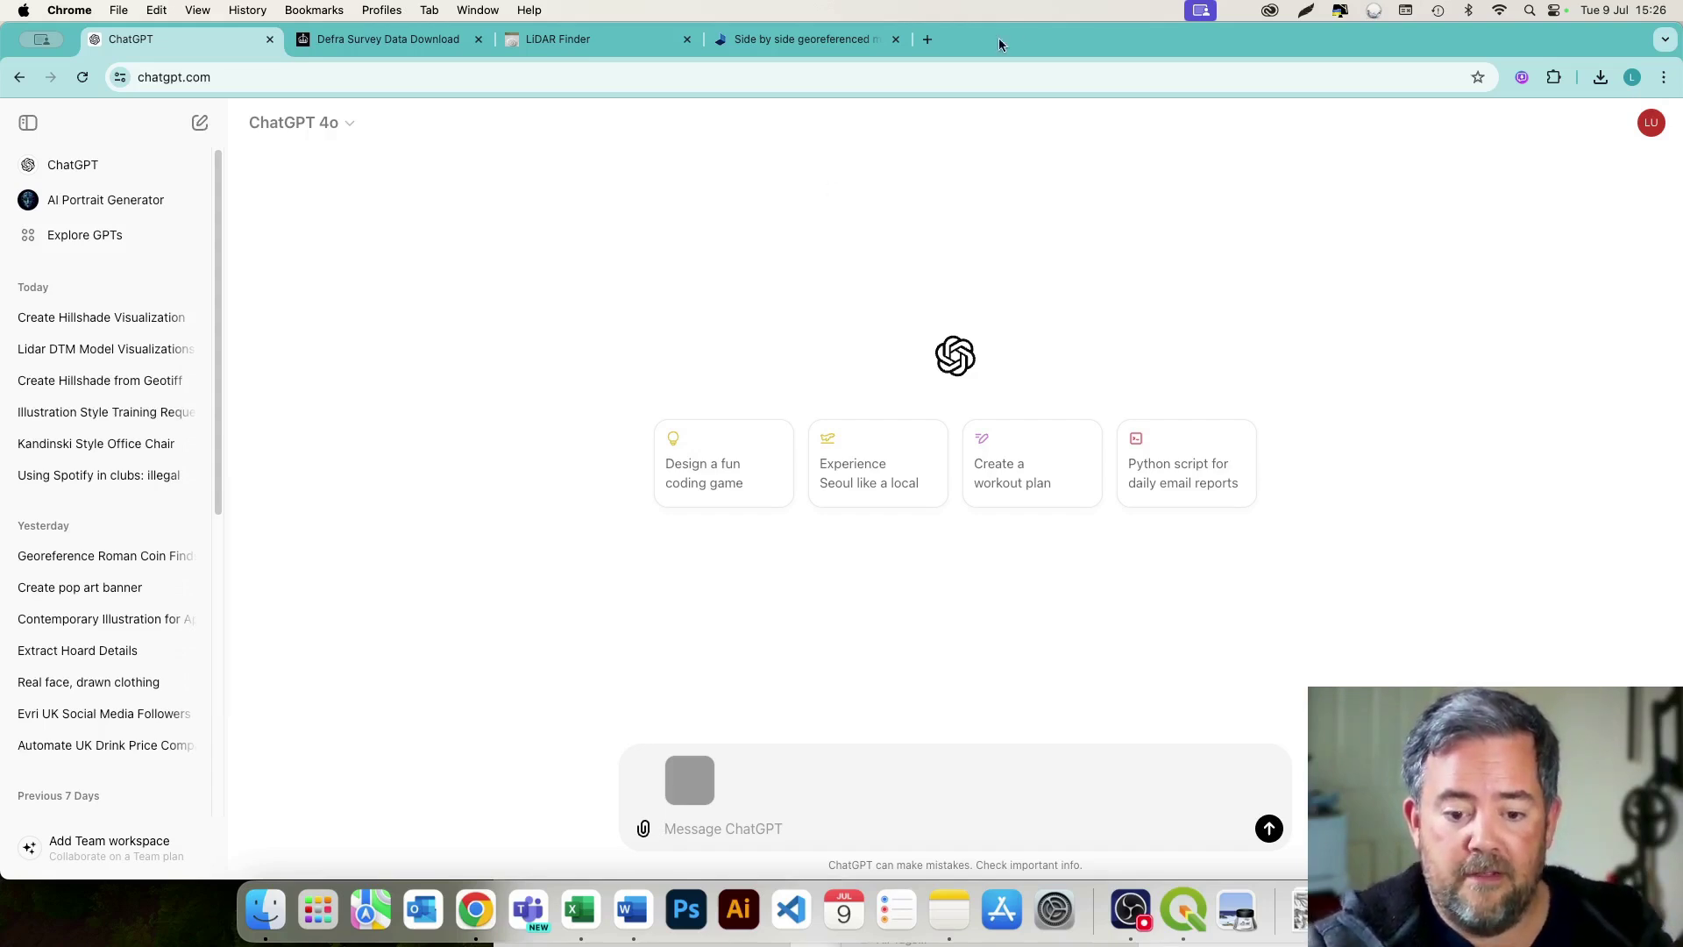
# Try attaching SU33nw_DTM_2m.tif, then close the file picker without uploading
pyautogui.click(641, 826)
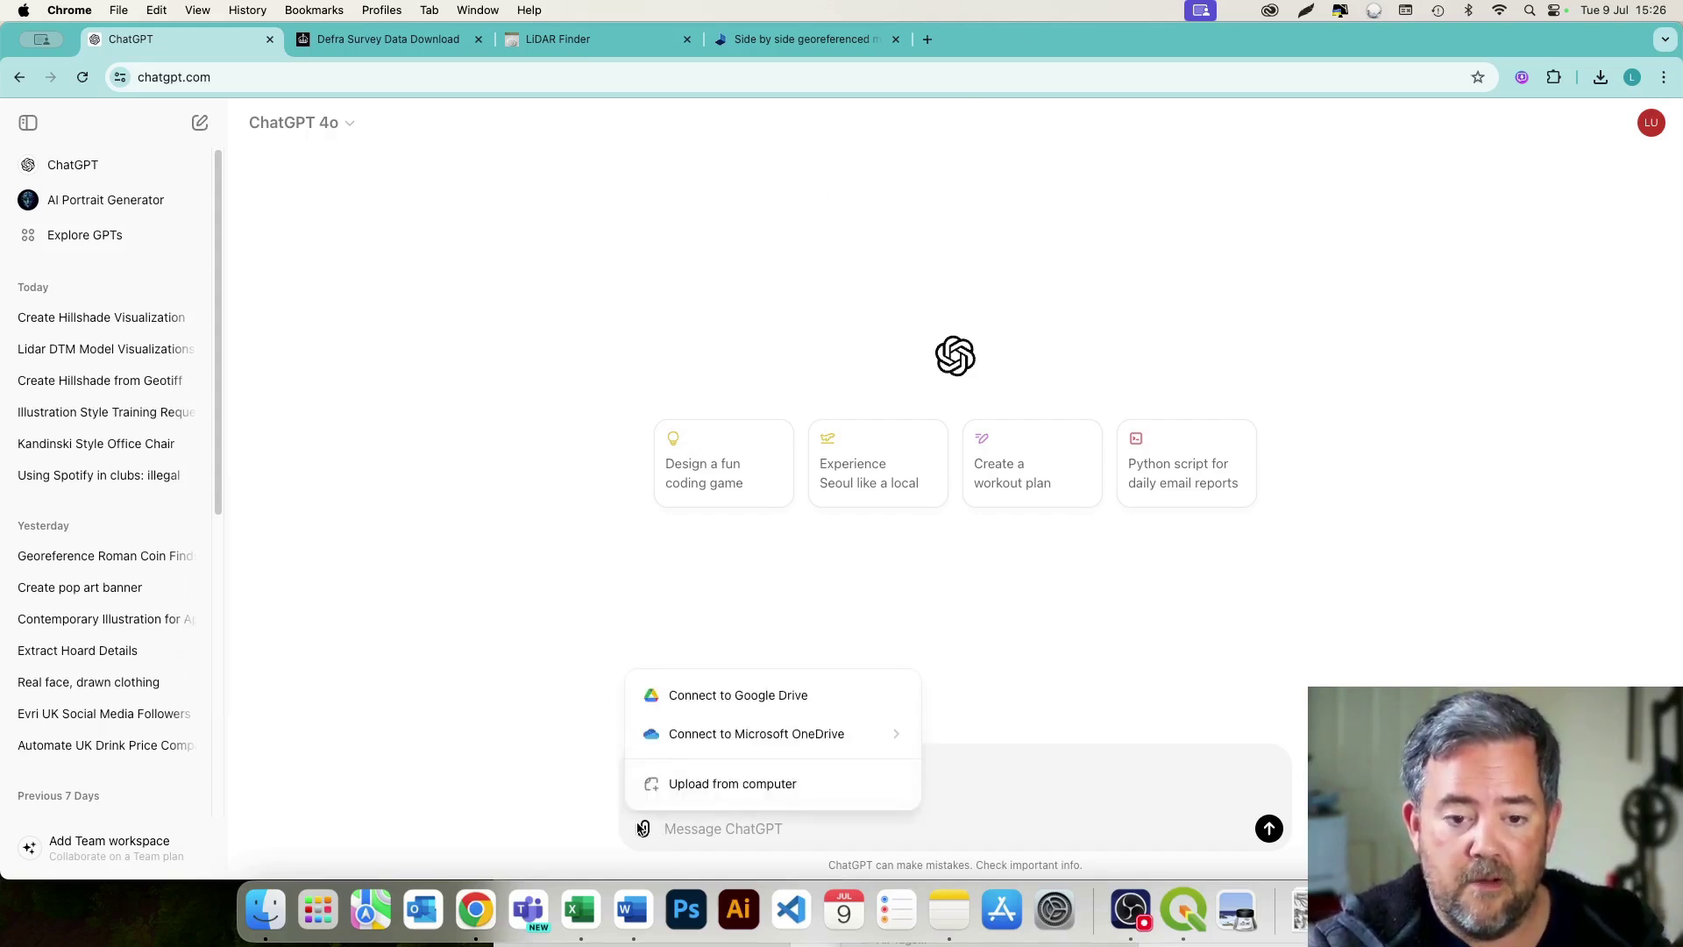
pyautogui.click(684, 785)
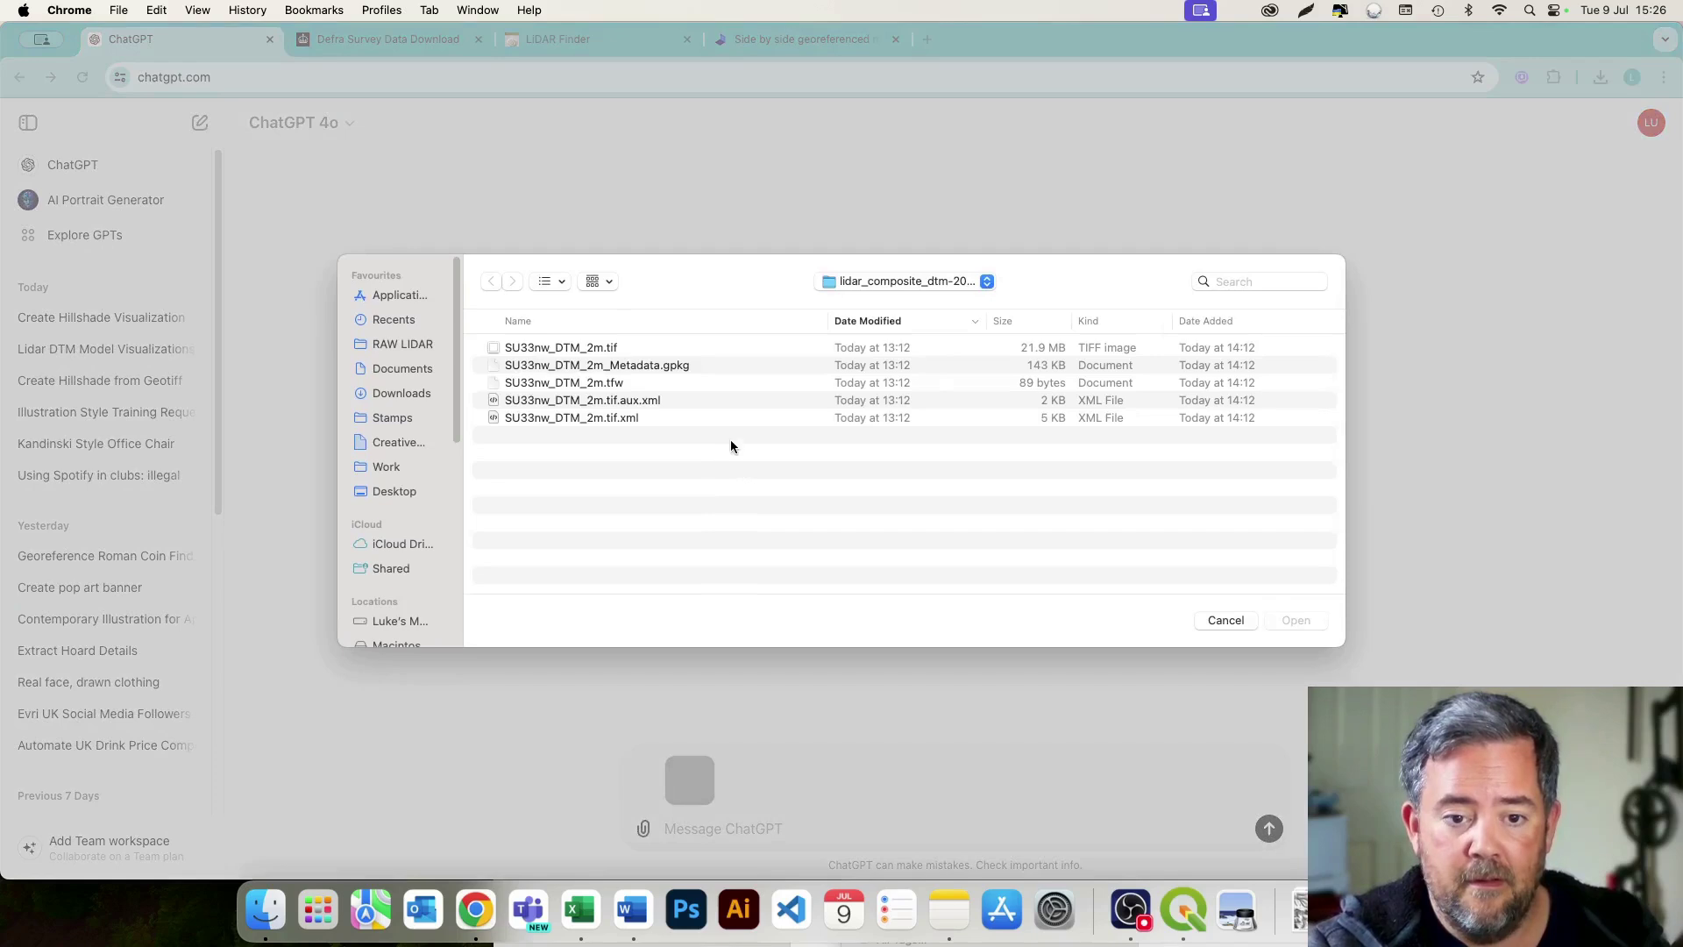
pyautogui.click(570, 347)
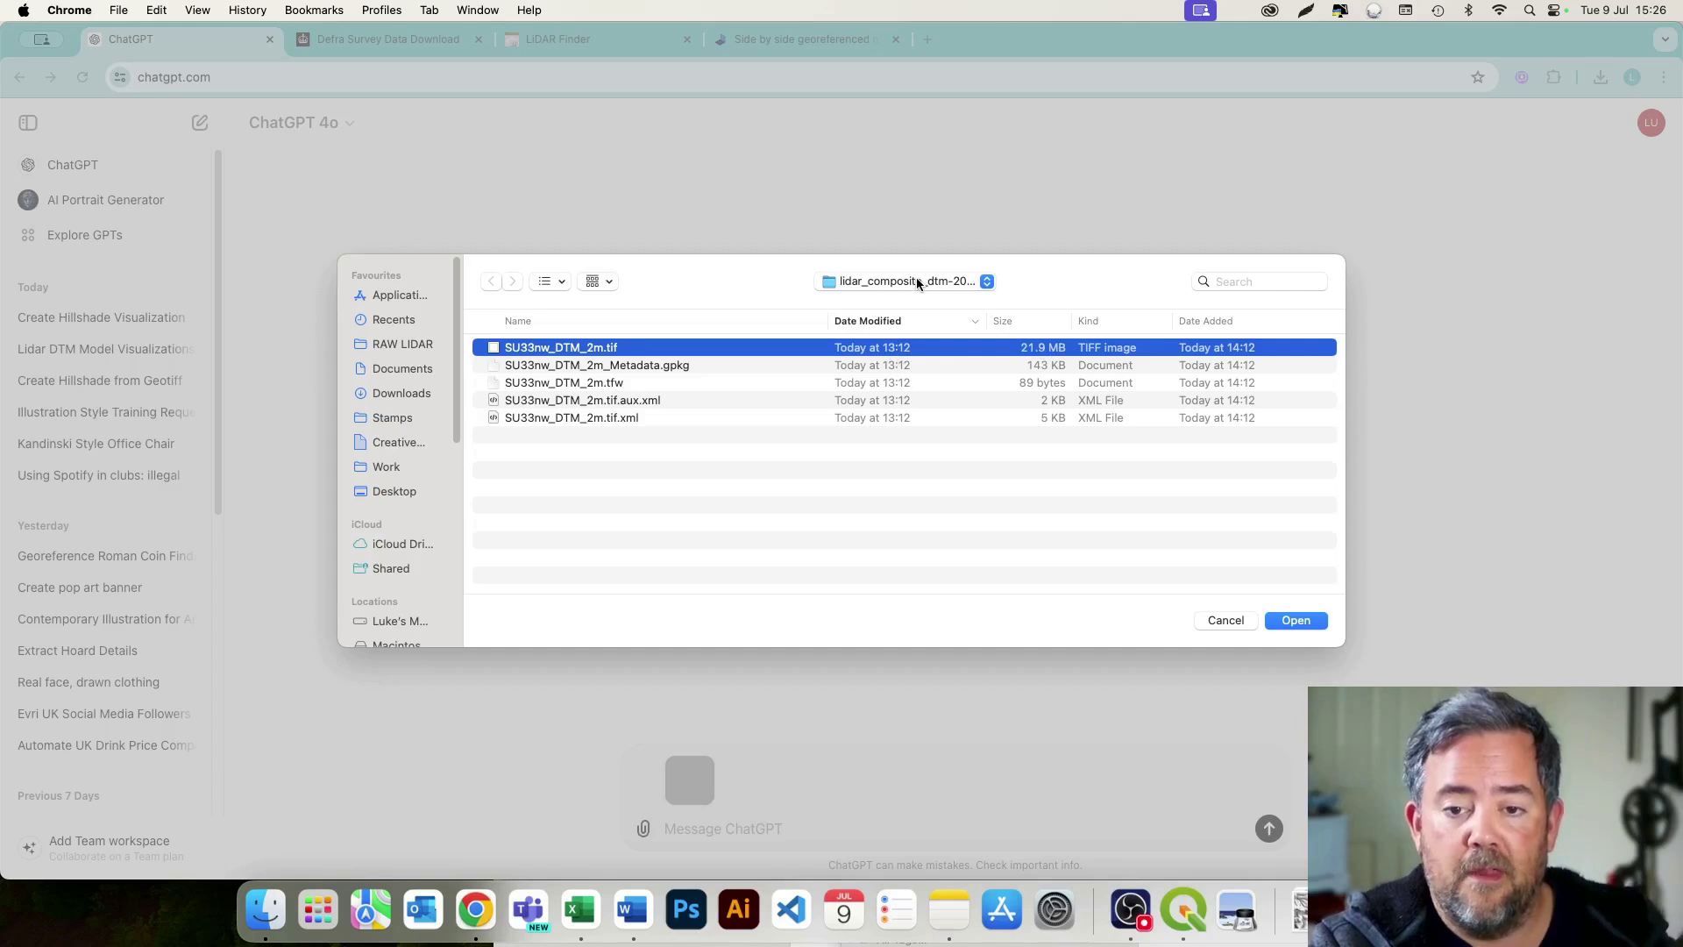
pyautogui.click(1210, 619)
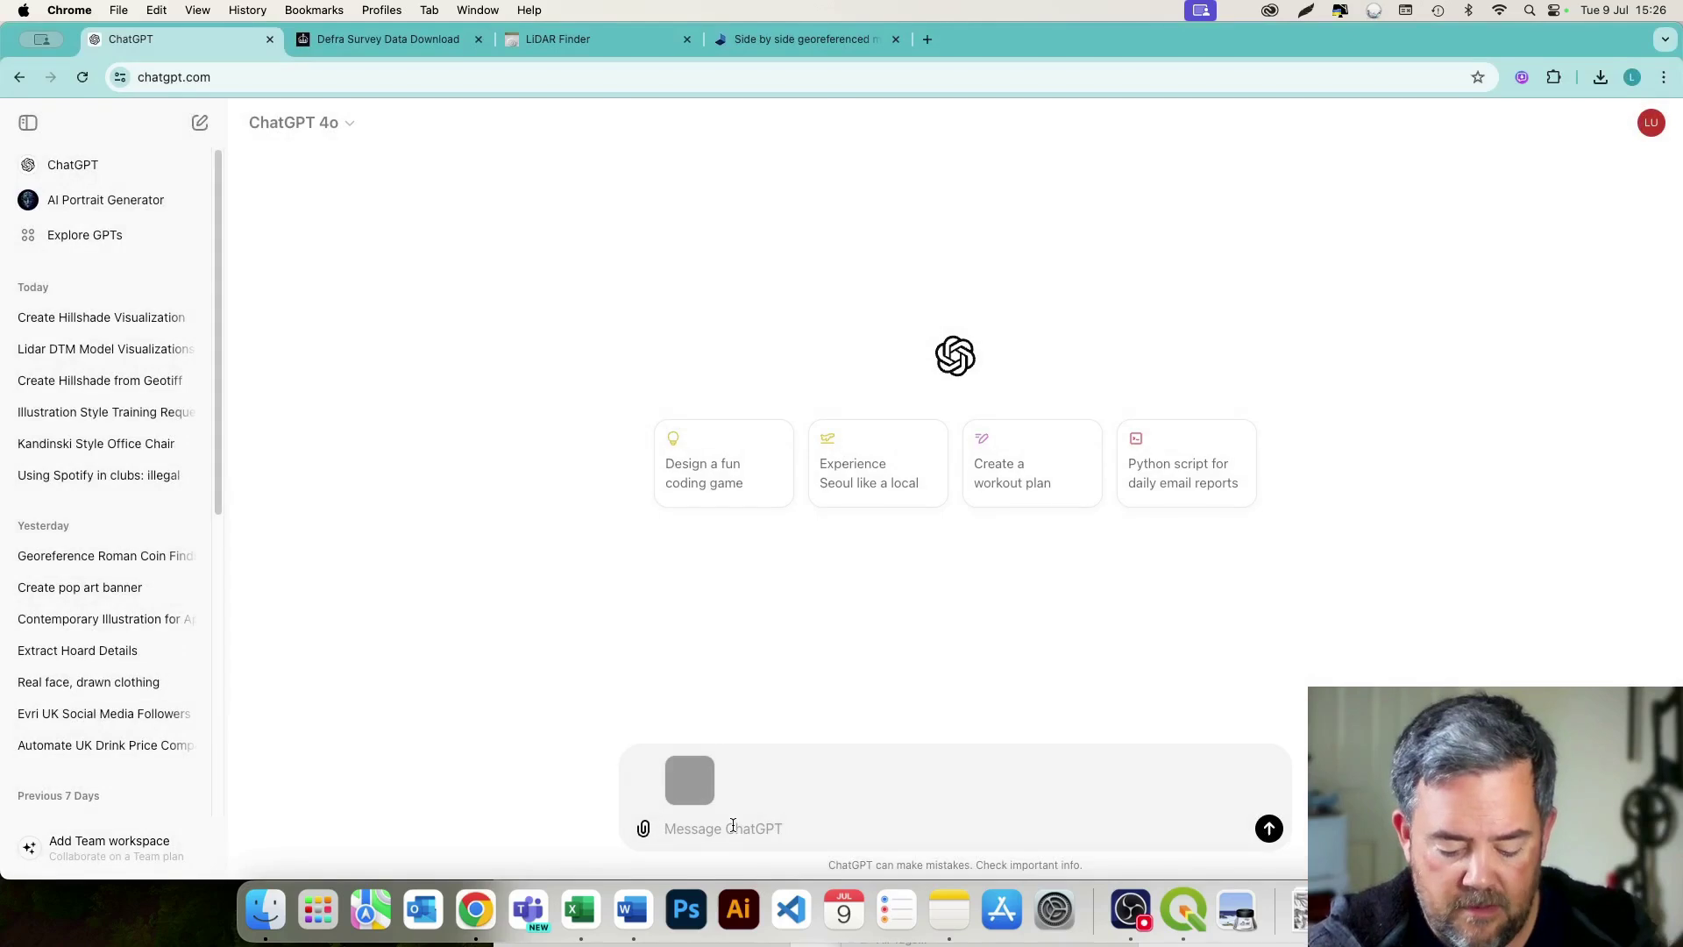
# Draft the message 'This is a 2m lidar derived DTM file.' and return to the side-by-side maps
pyautogui.write('This is a 2m')
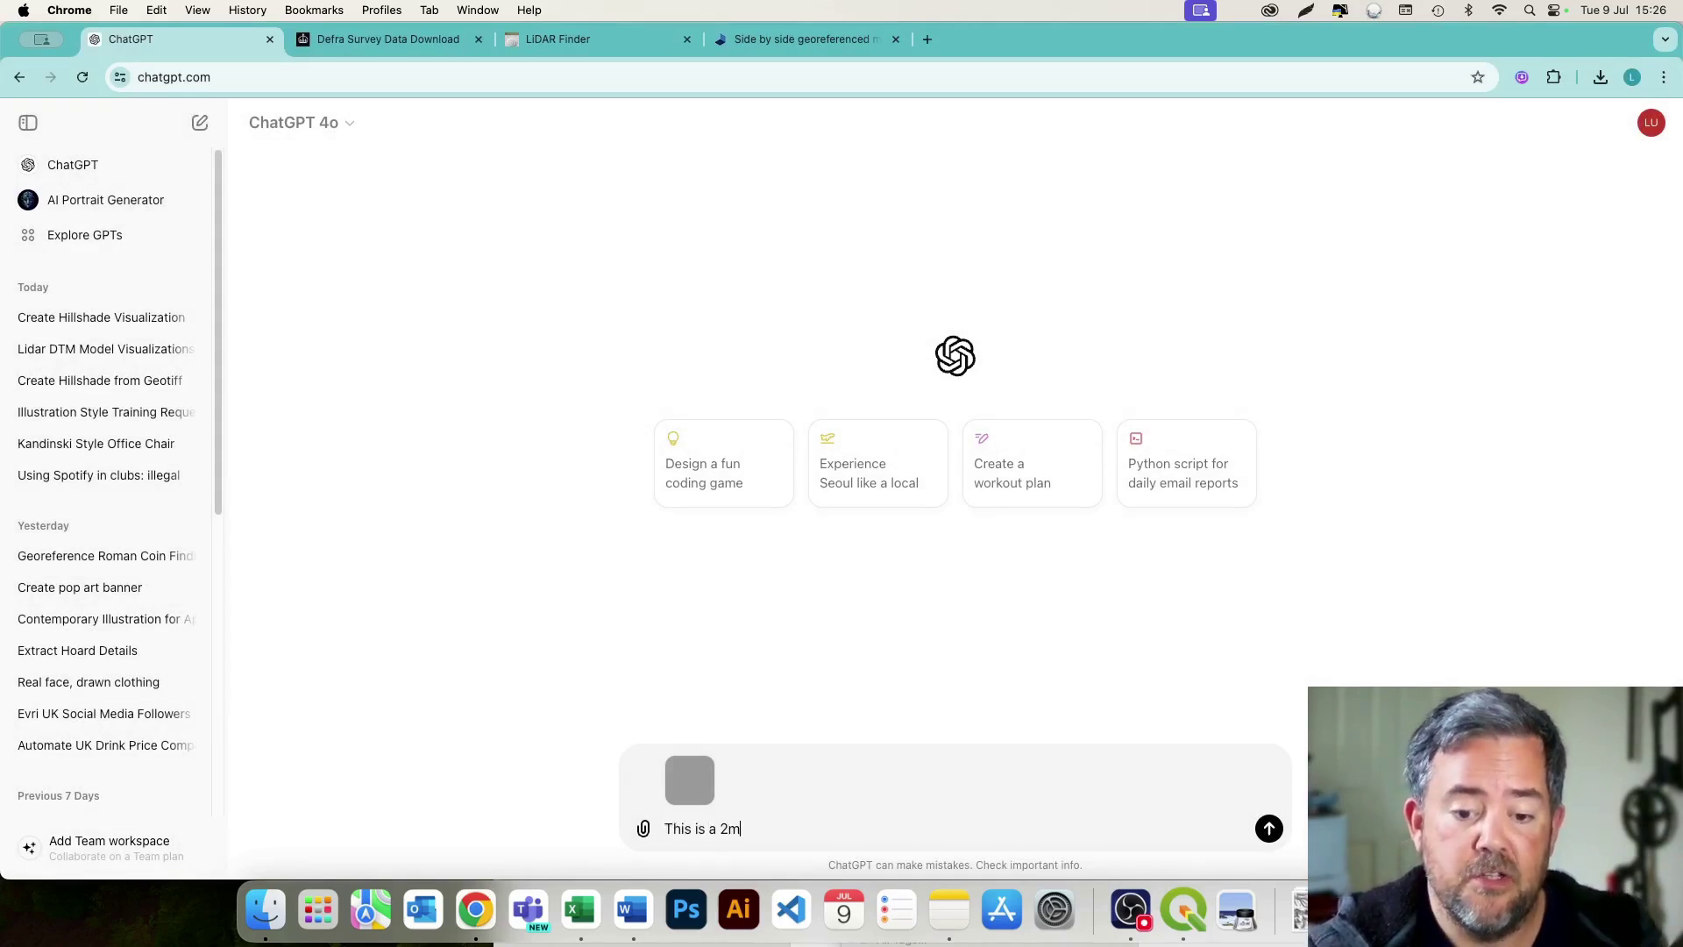
pyautogui.write(' DT')
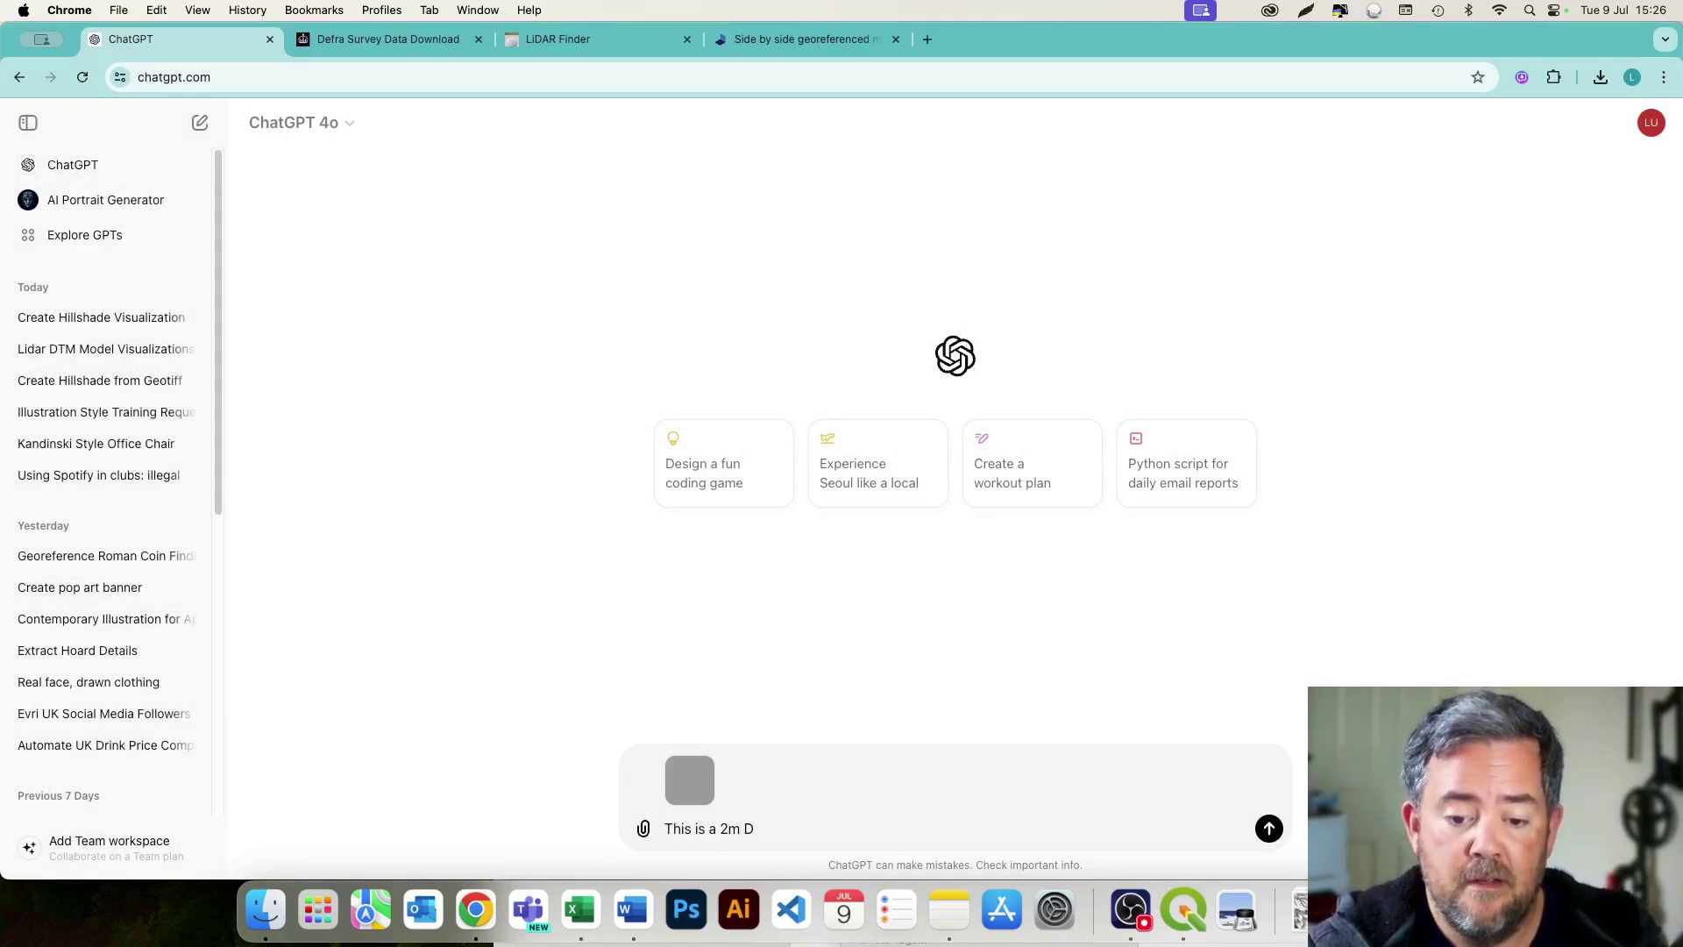
pyautogui.press('BackSpace')
pyautogui.write('lidar')
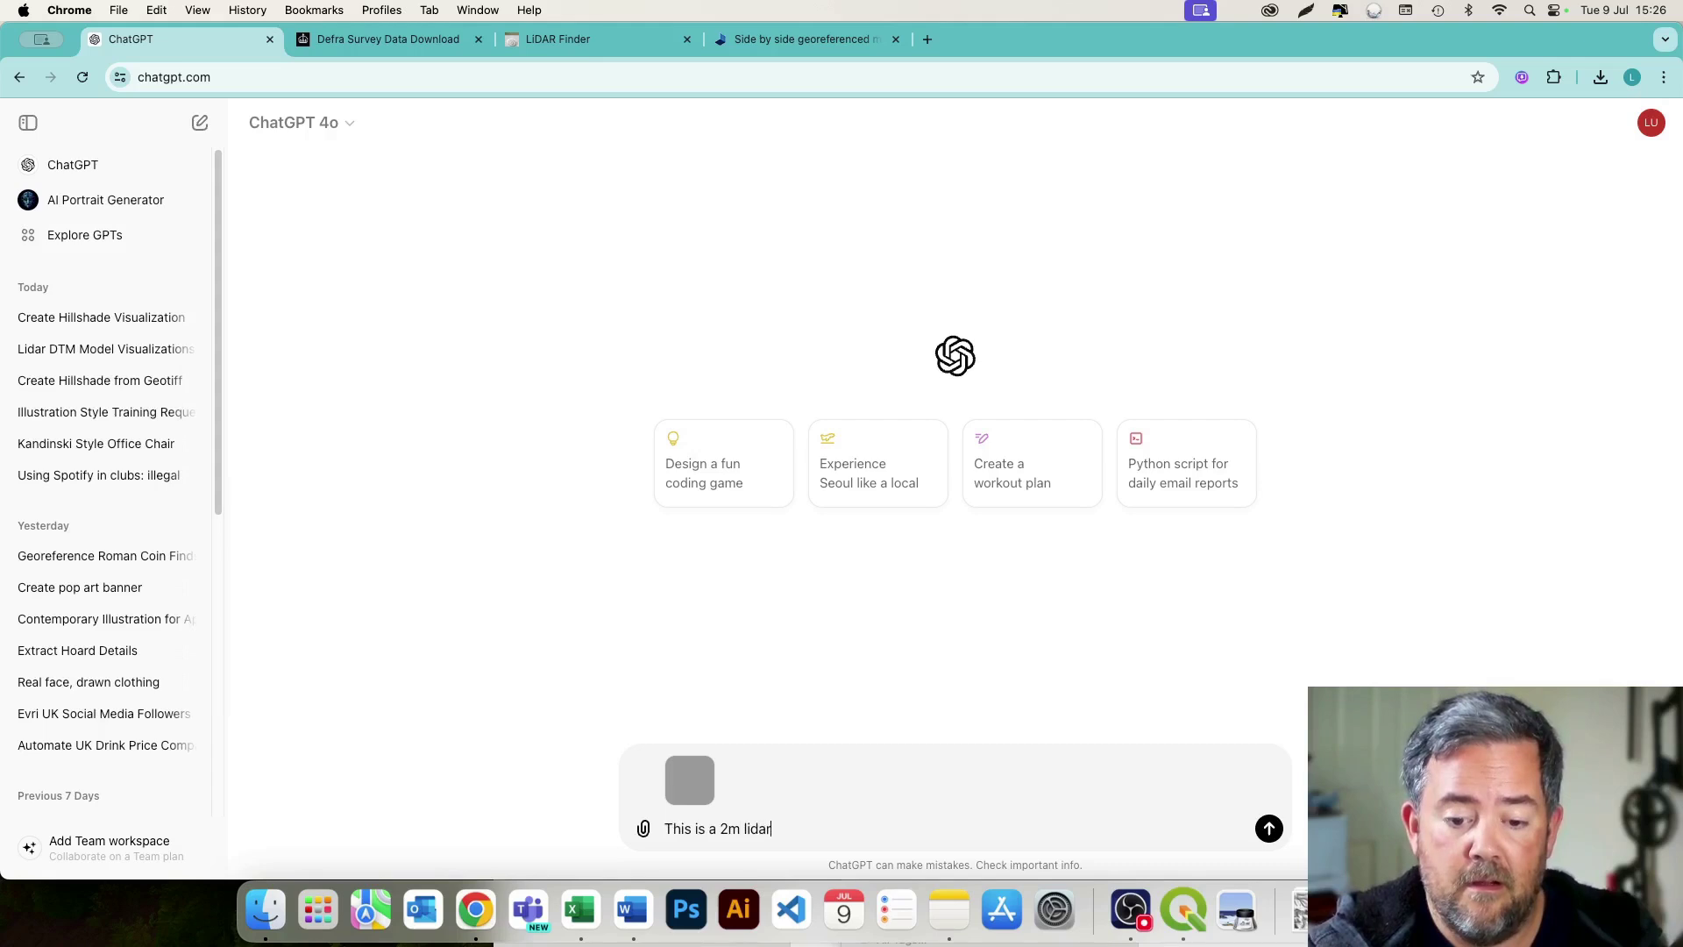
pyautogui.write(' derived')
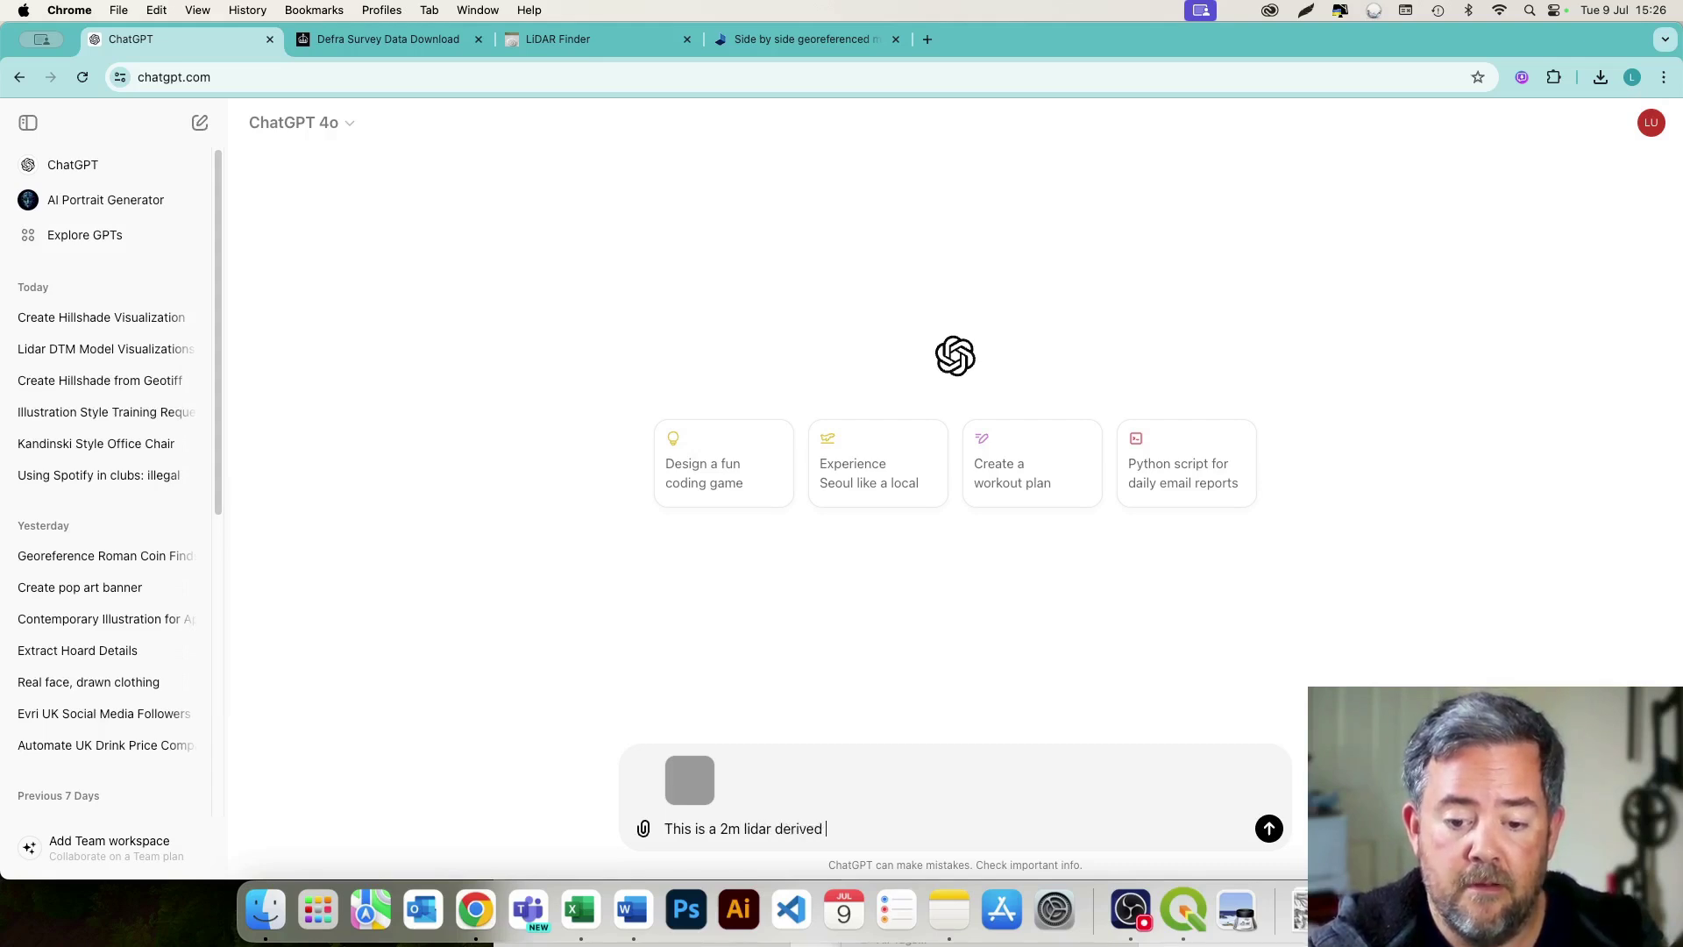
pyautogui.write(' DTM file.')
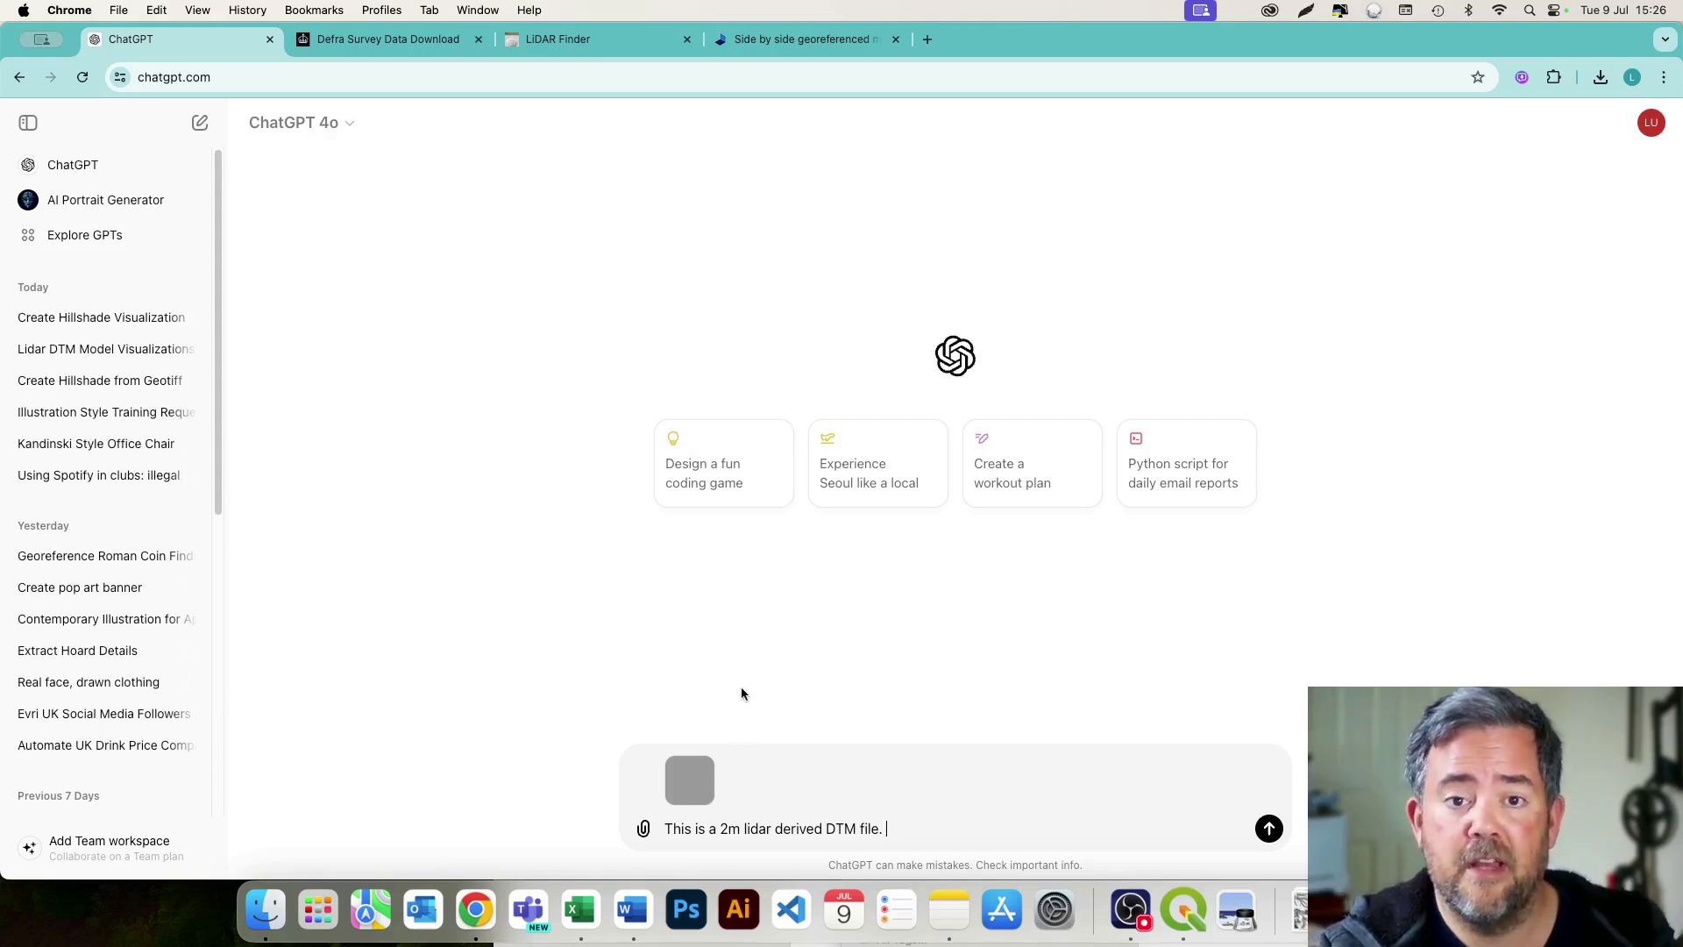
pyautogui.click(820, 40)
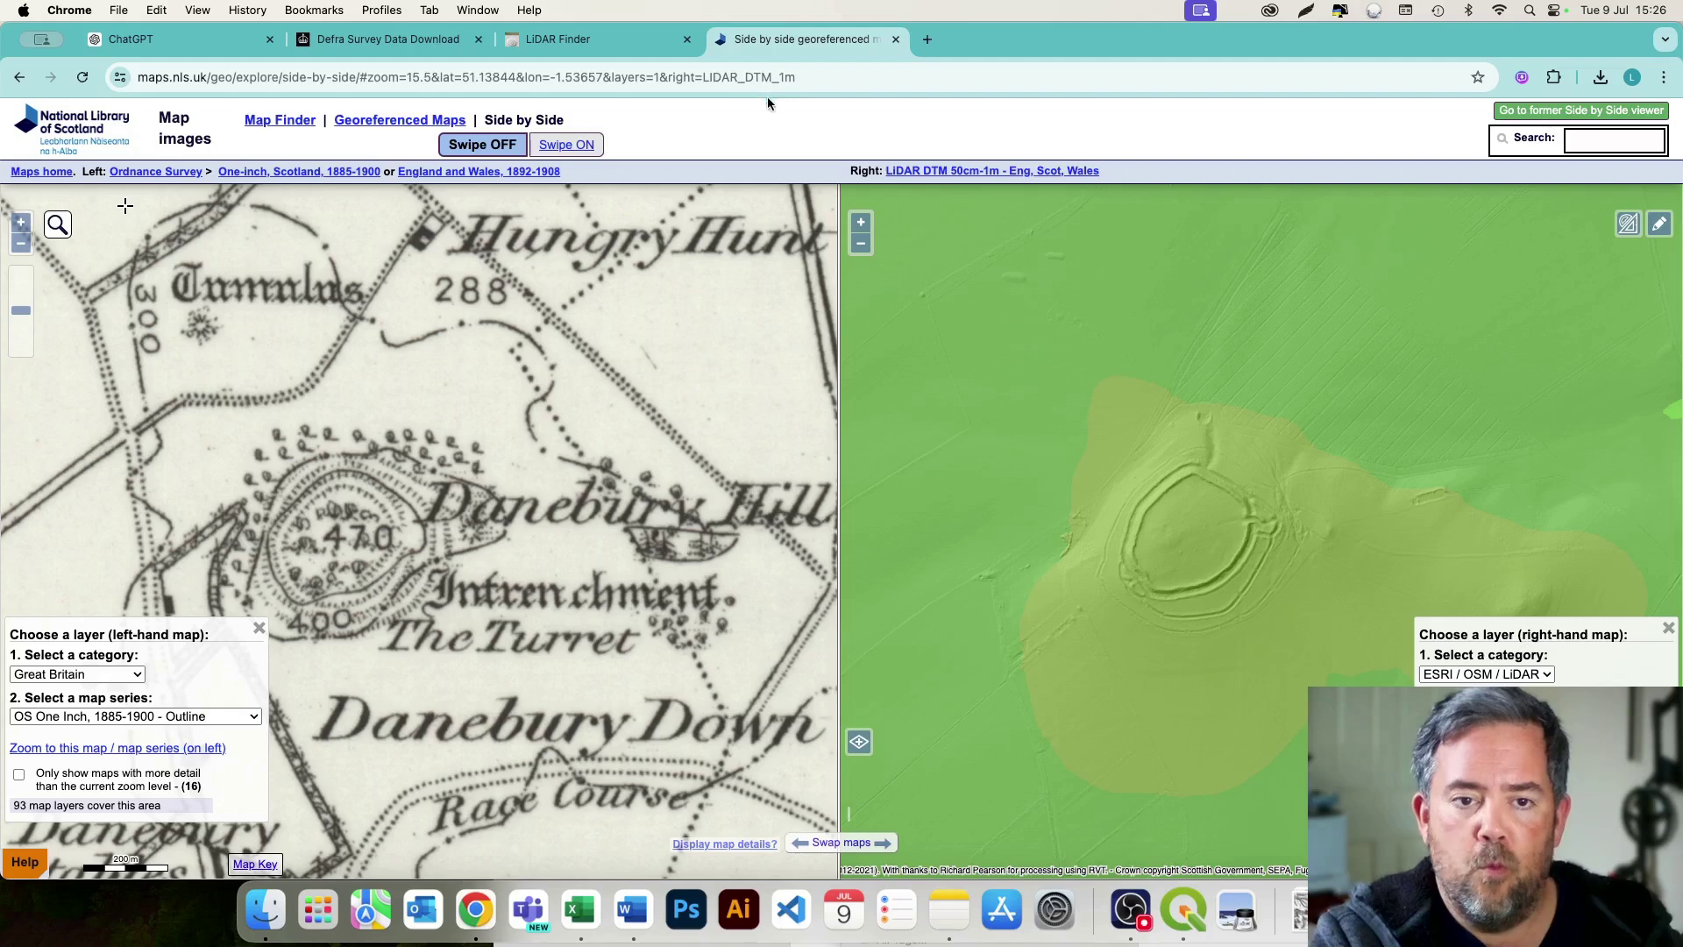
# Glance at the LiDAR Finder hillshade, then return to the NLS side-by-side Danebury view
pyautogui.click(560, 36)
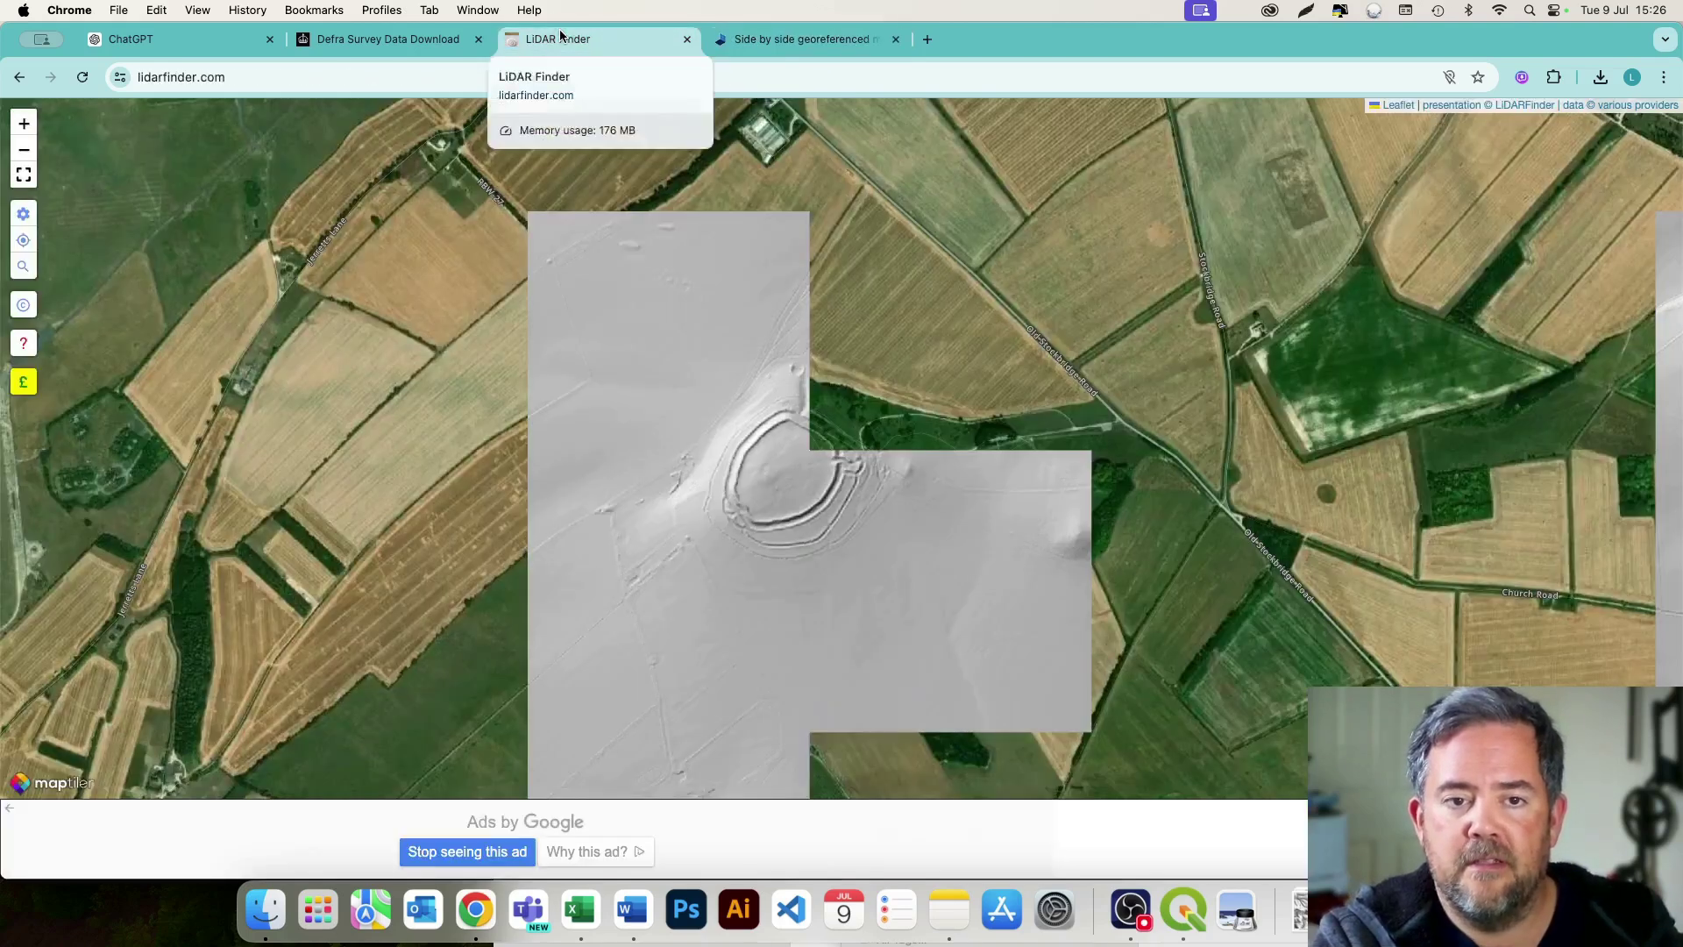
pyautogui.click(807, 45)
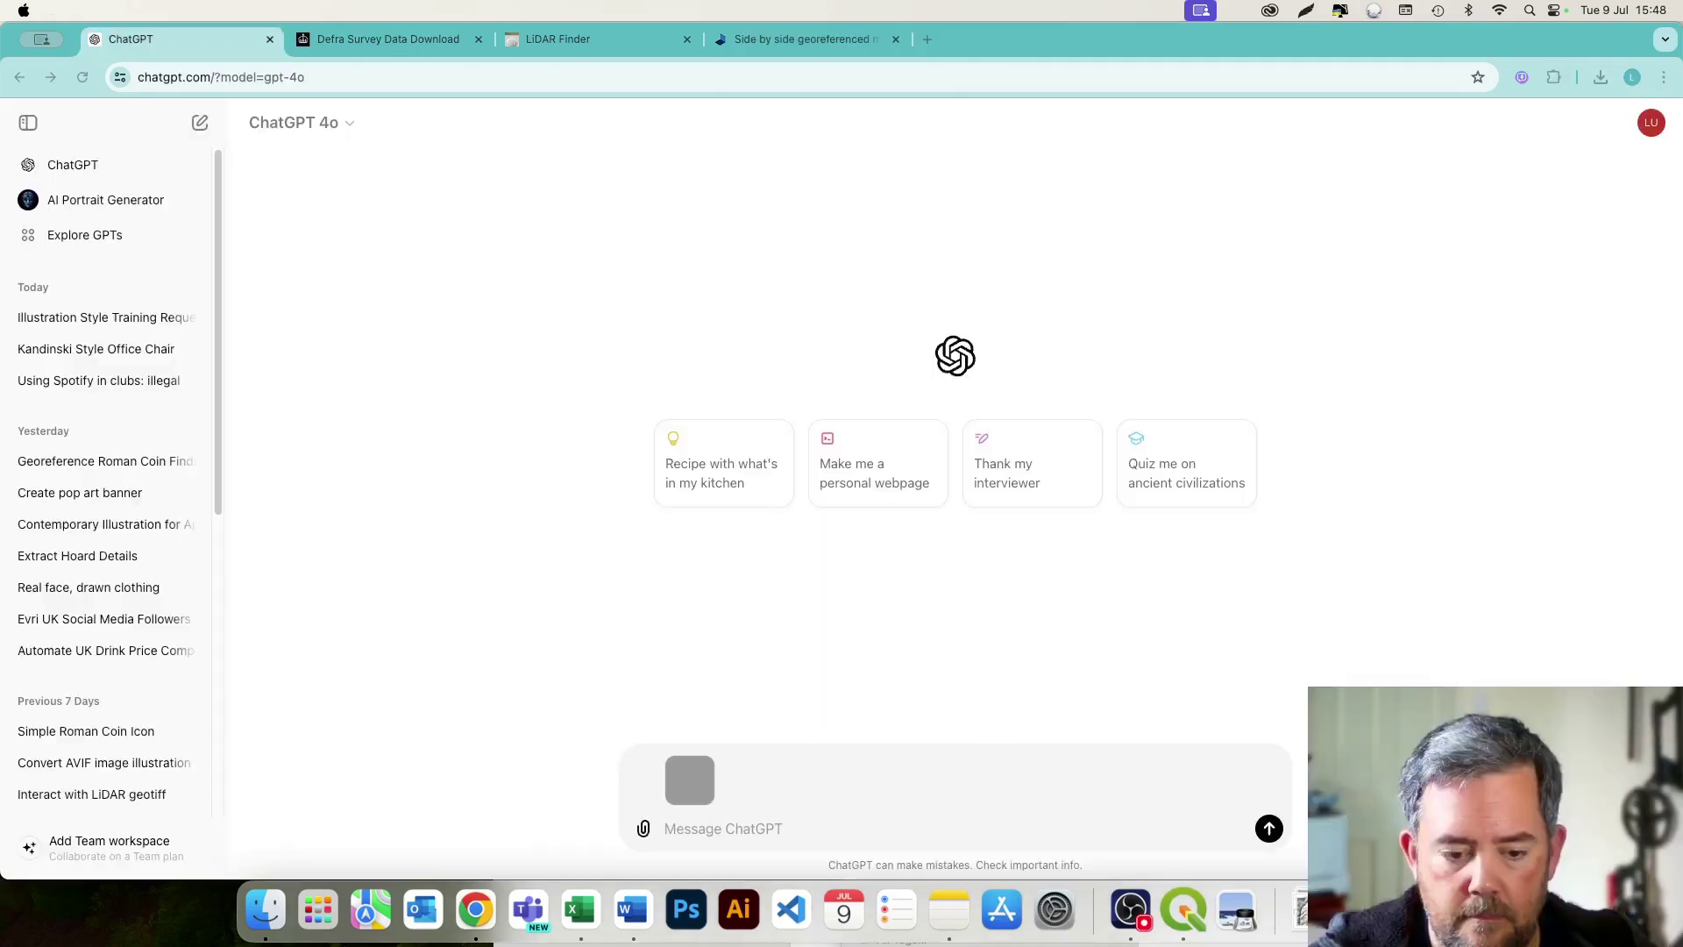
# Ask ChatGPT to make a z-factor 15 hillshade of the attached 2m lidar DTM using matplotlib
pyautogui.click(476, 909)
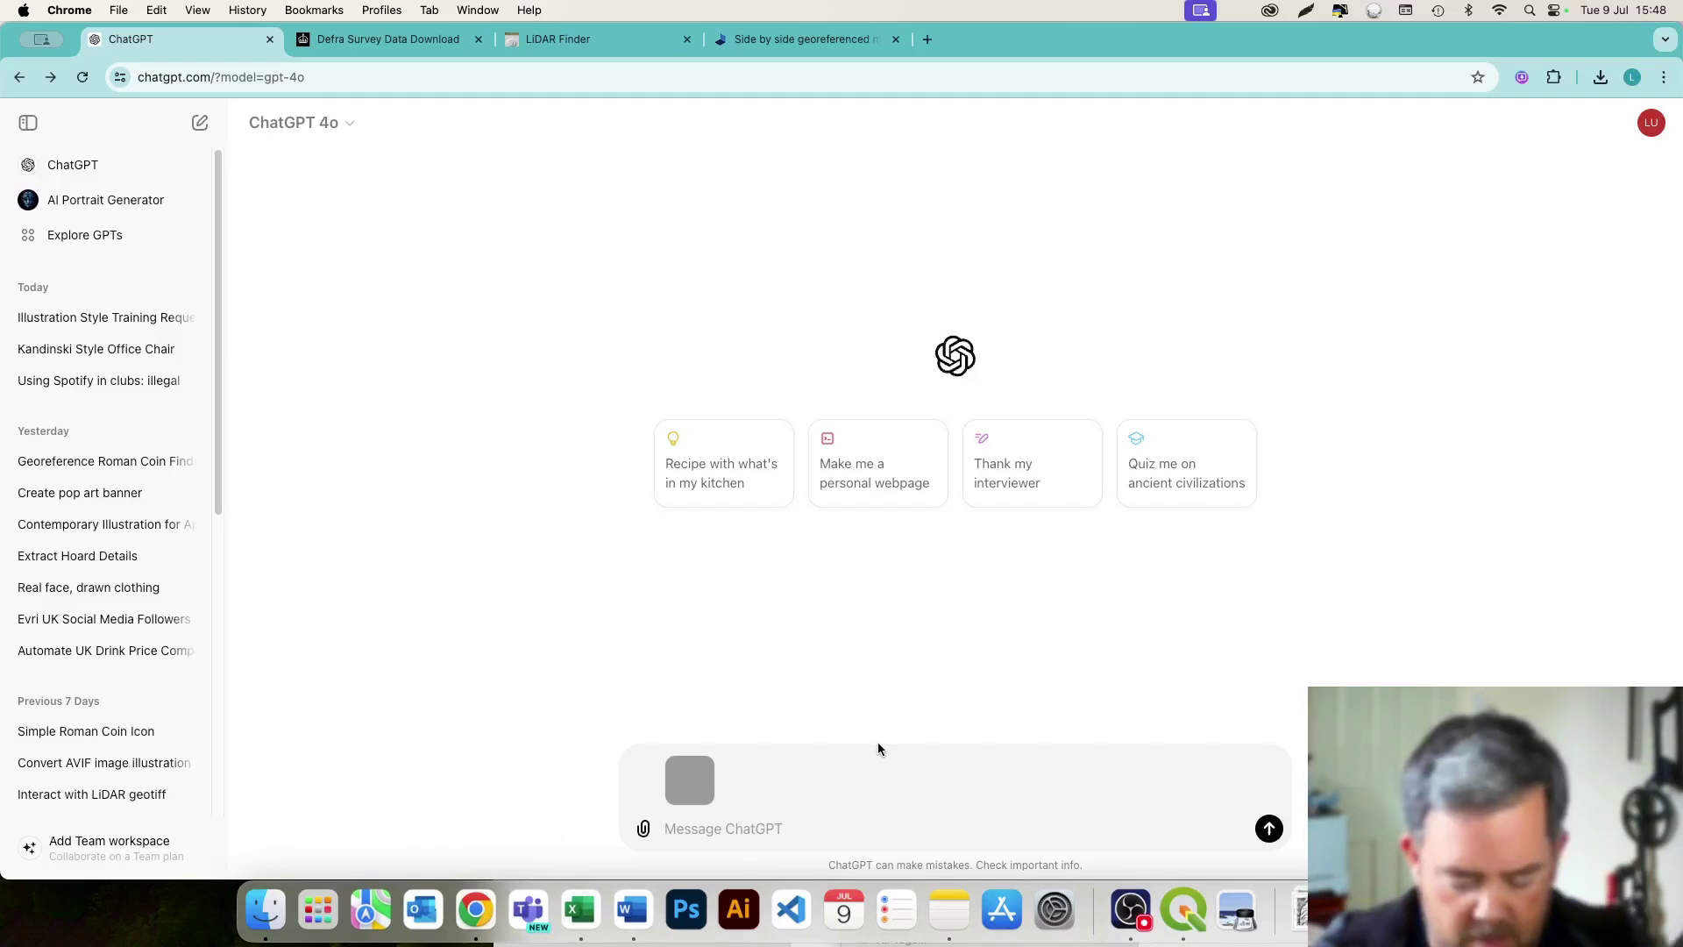
pyautogui.write('This is a 2m lidar deri')
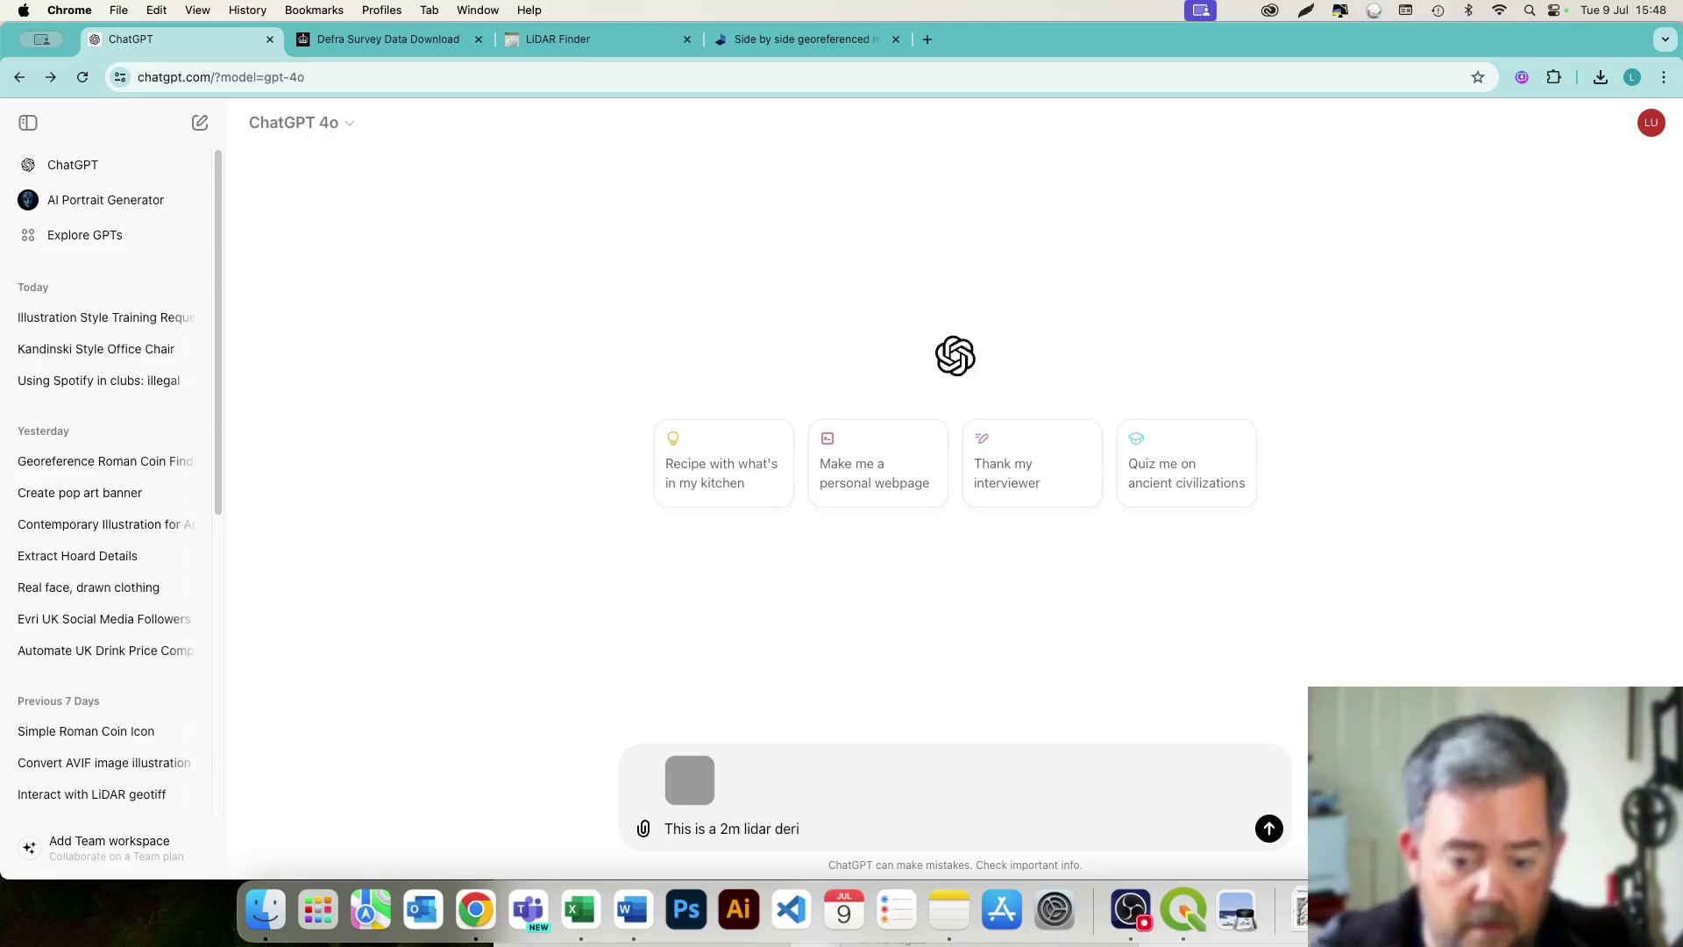
pyautogui.write('bDTM geotiff. Create a')
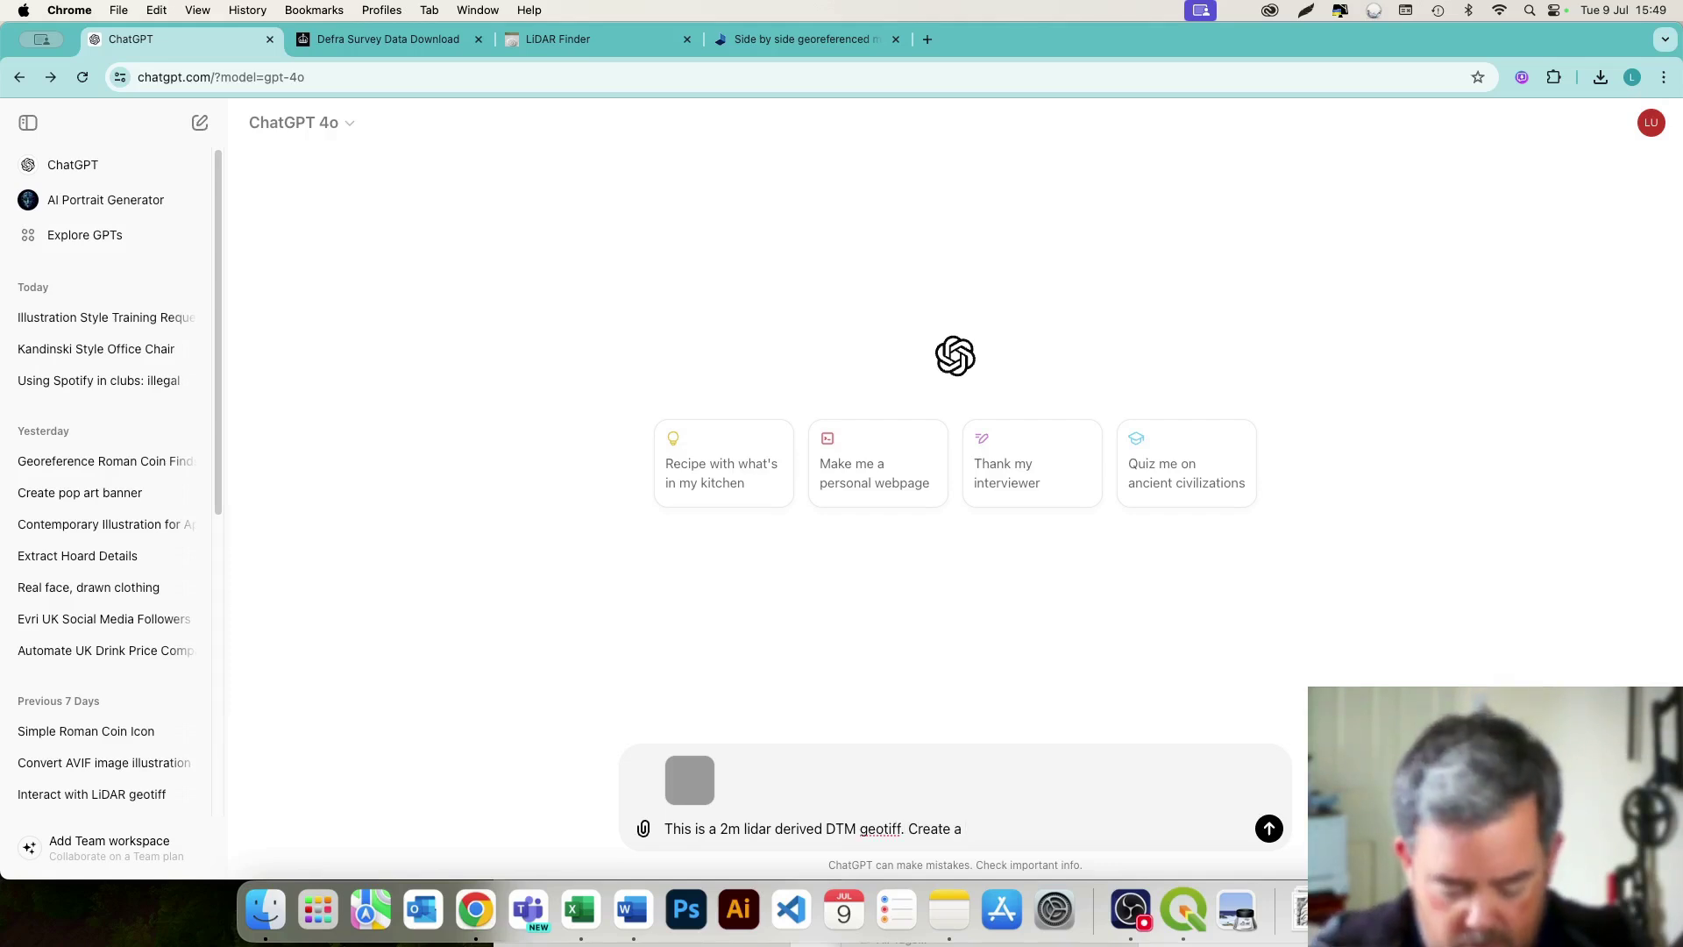
pyautogui.write('hillshade with a z')
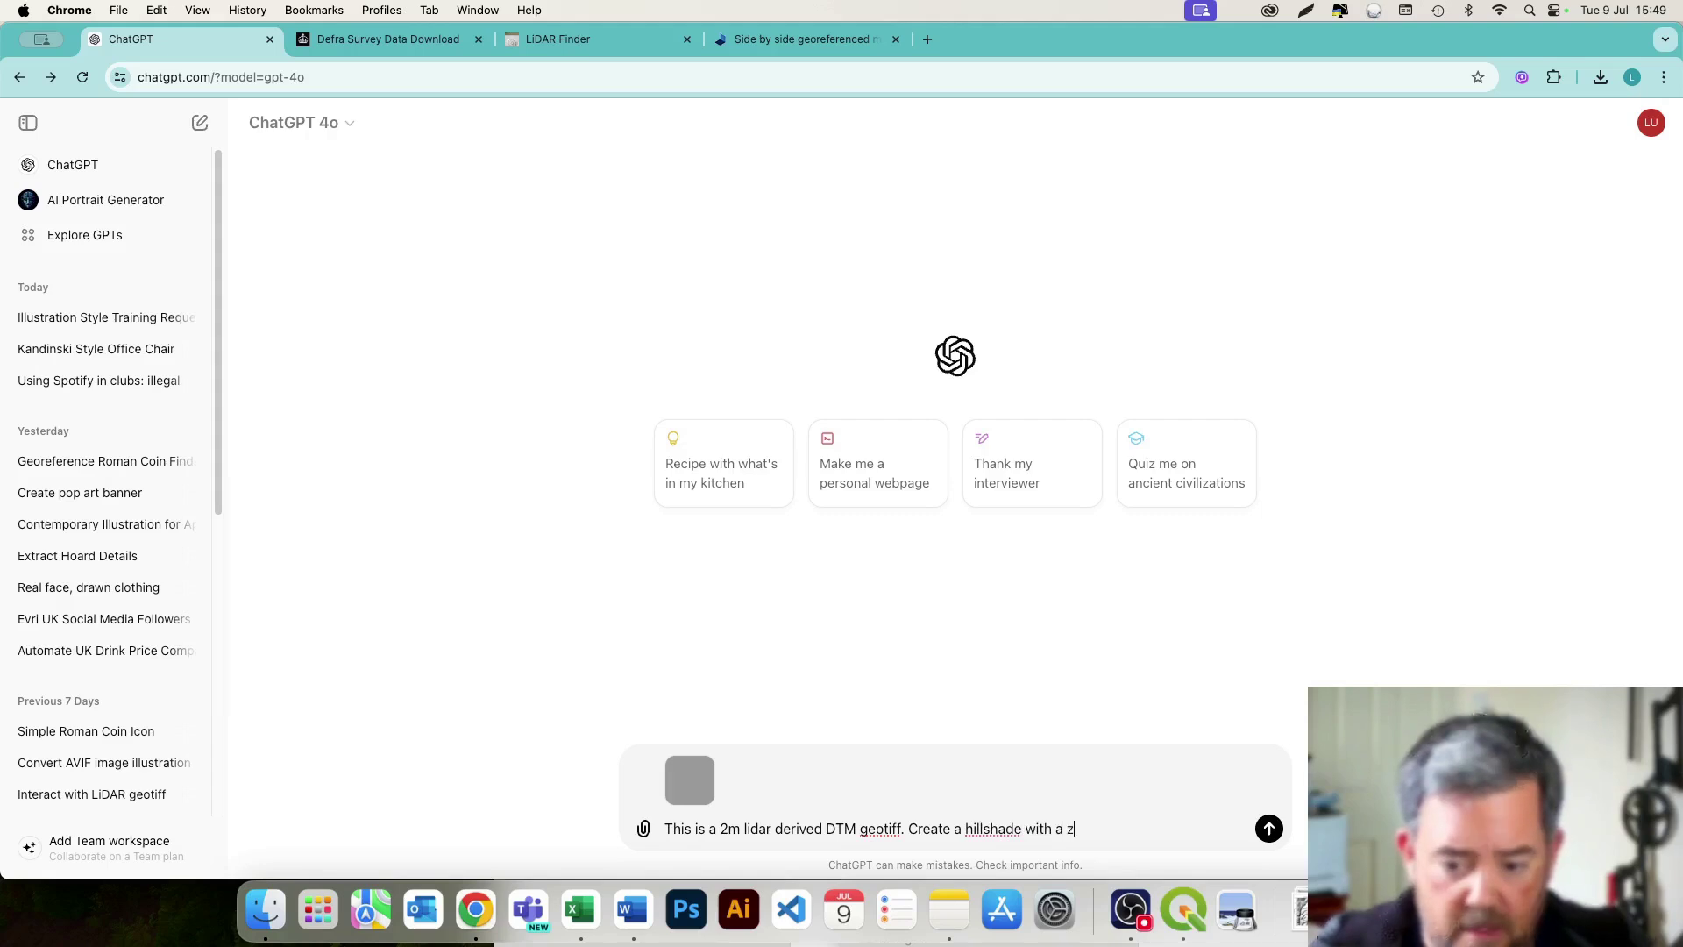
pyautogui.write('factor of')
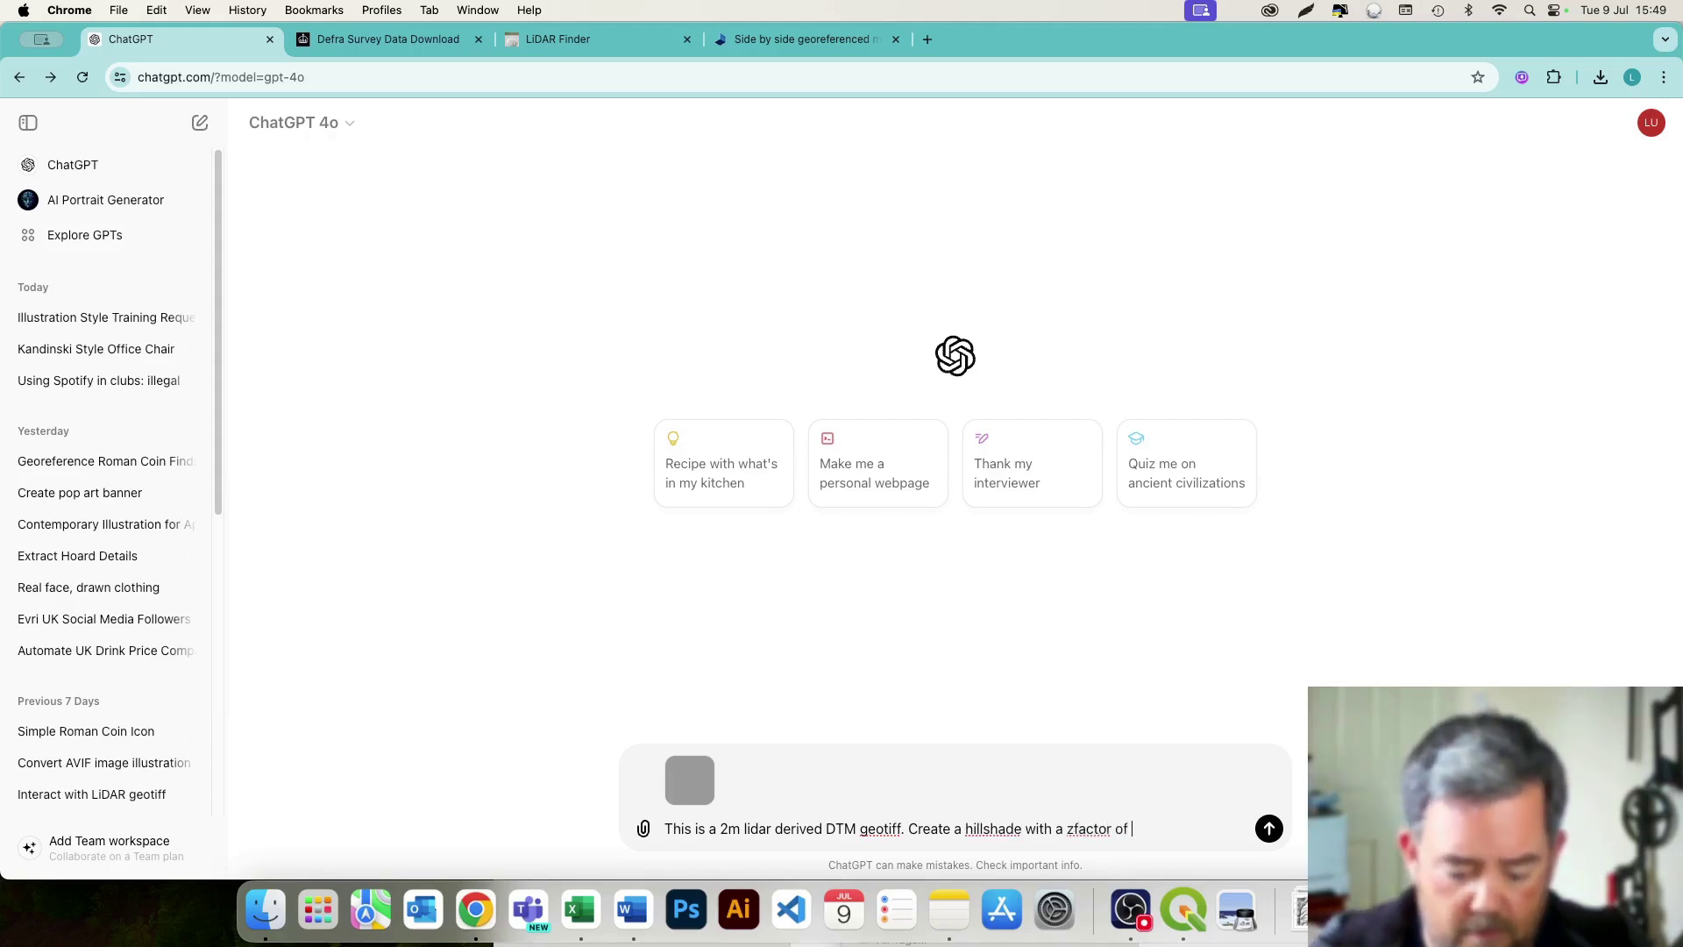
pyautogui.write(' 15 using')
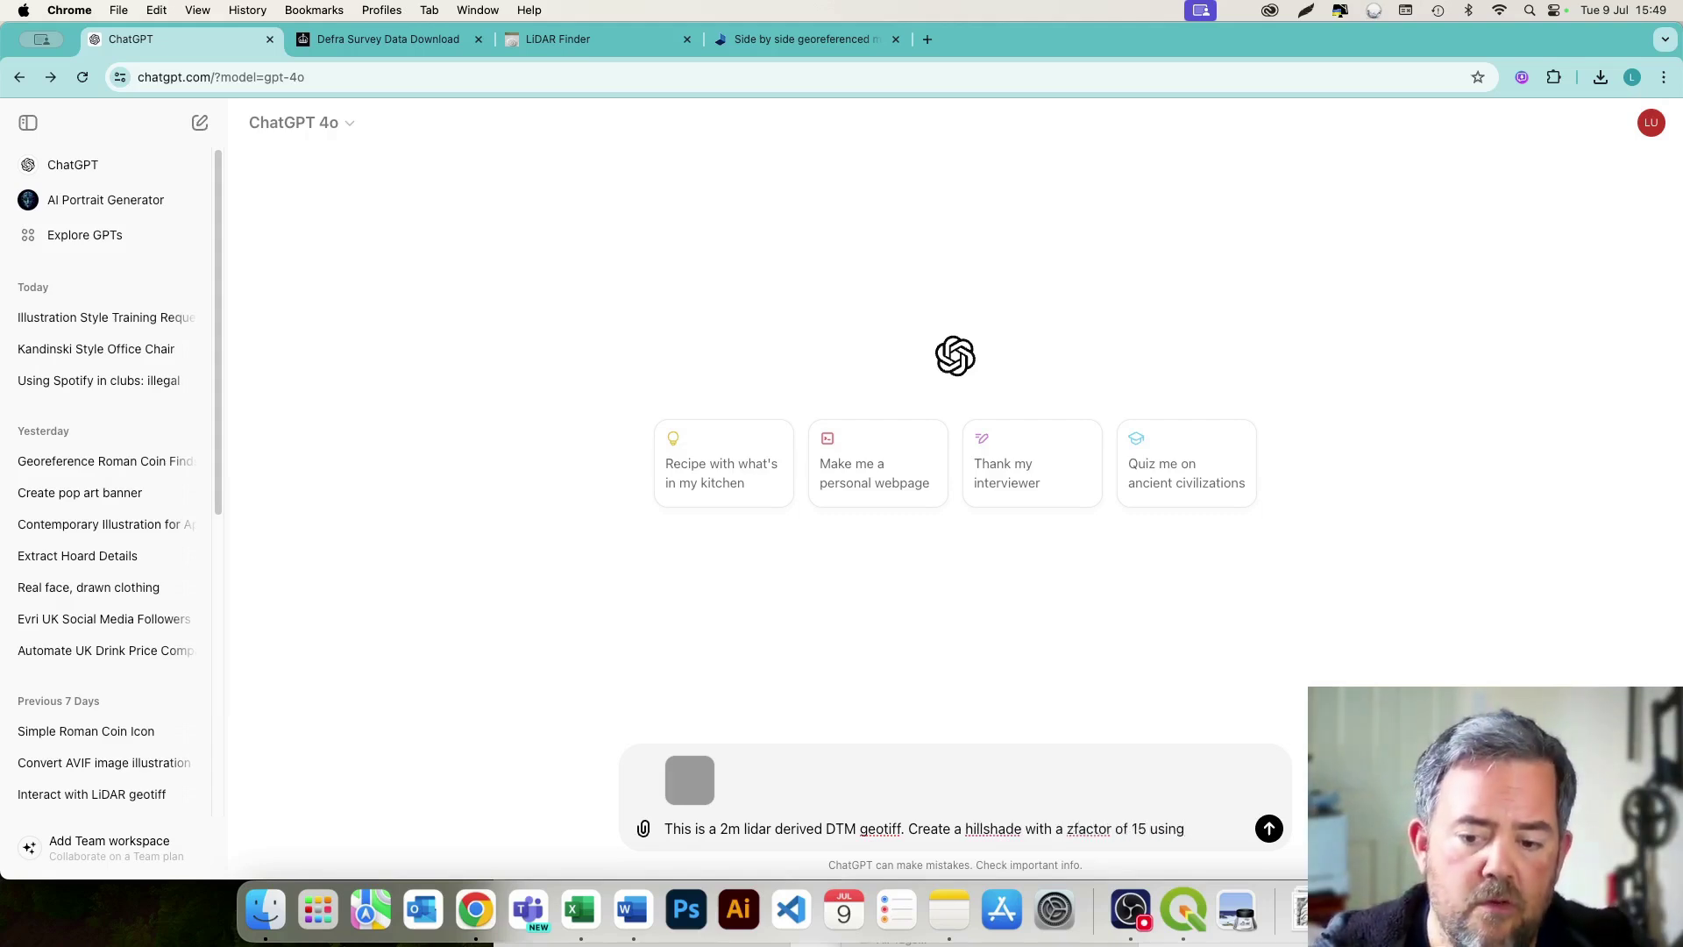
pyautogui.write(' matplotlu')
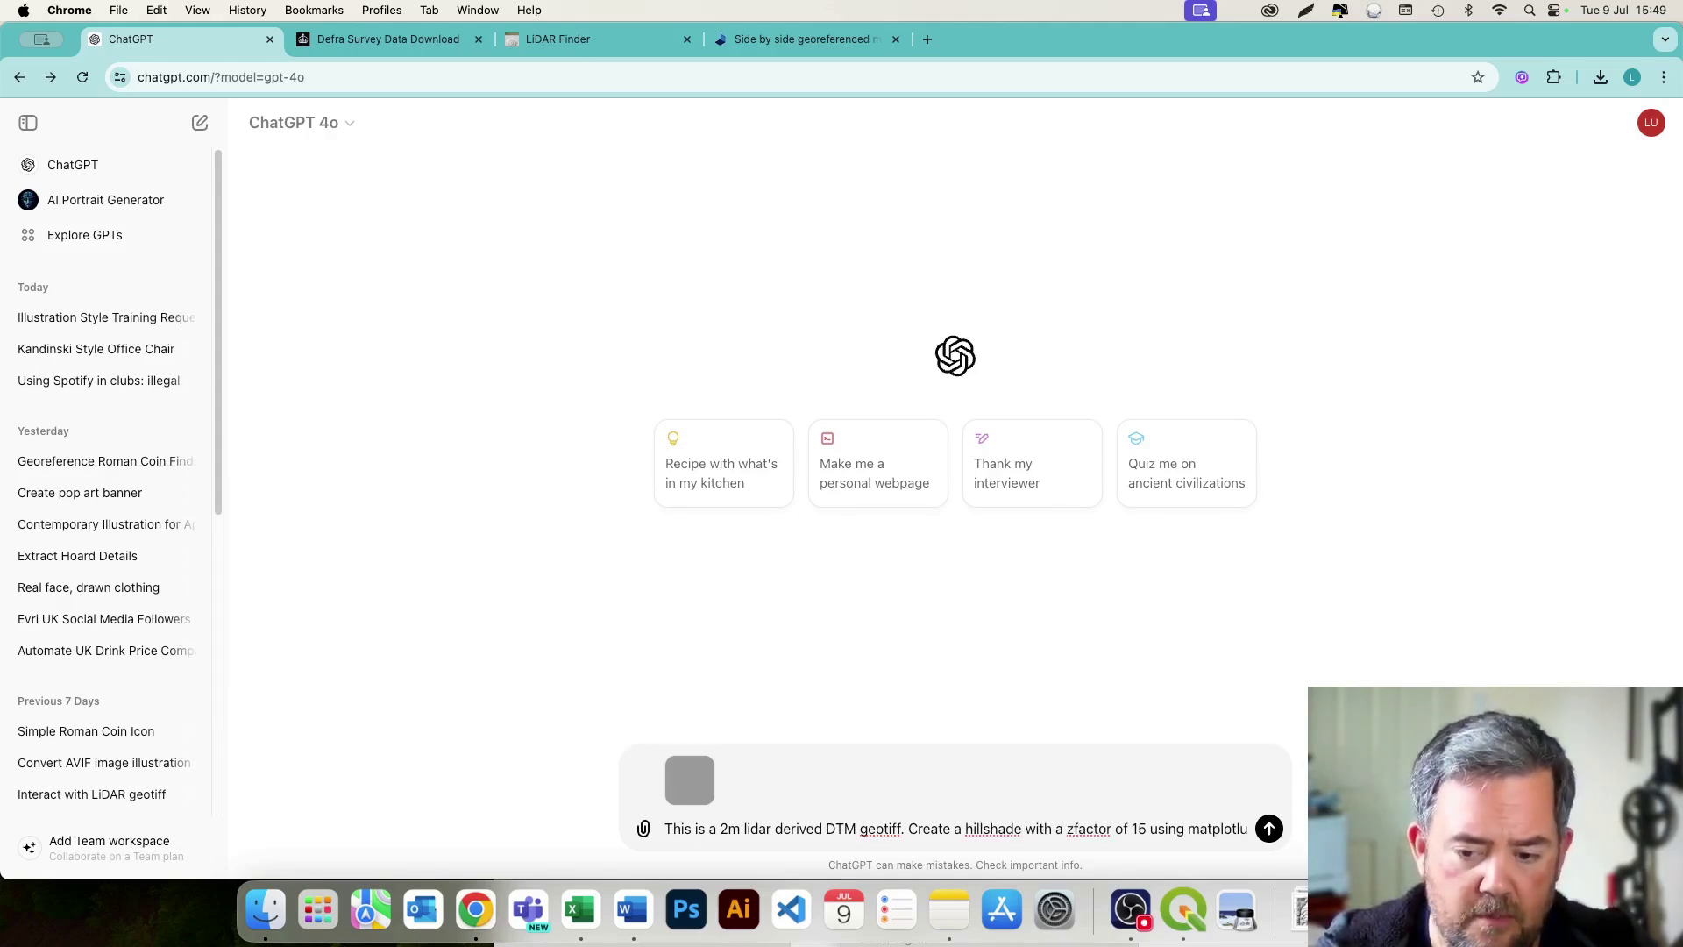
pyautogui.press('BackSpace')
pyautogui.write('ib')
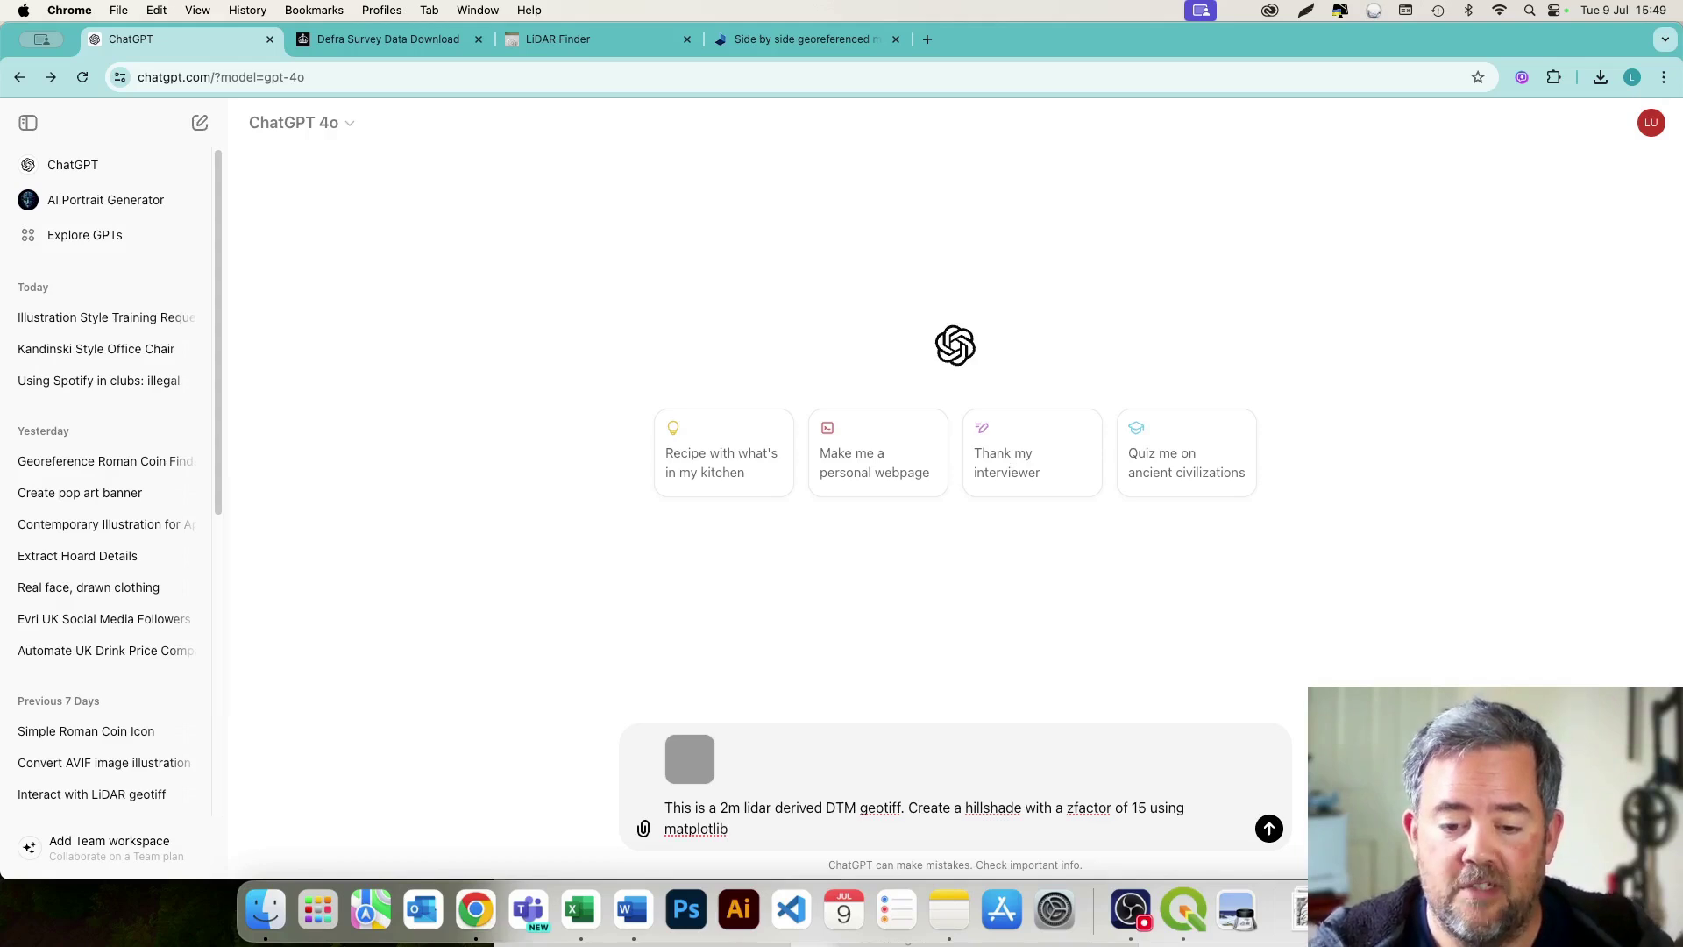
pyautogui.press('Return')
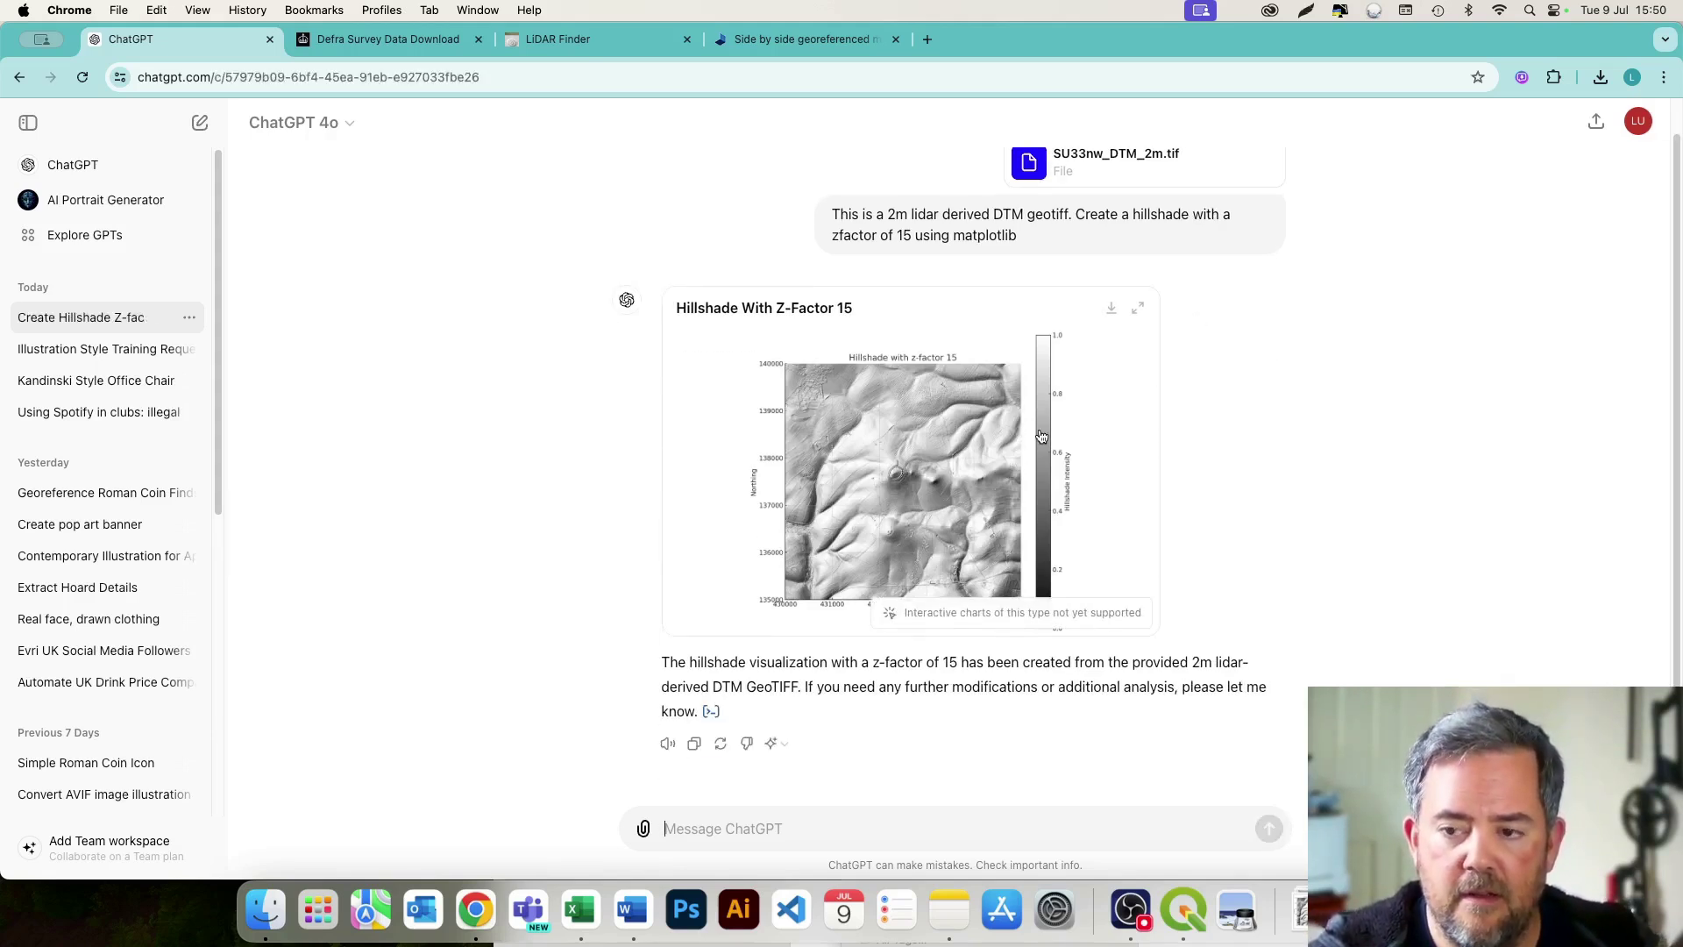
# Download the hillshade as output (3).png, open it in Preview, and arrange it beside the LiDAR Finder map
pyautogui.click(1109, 312)
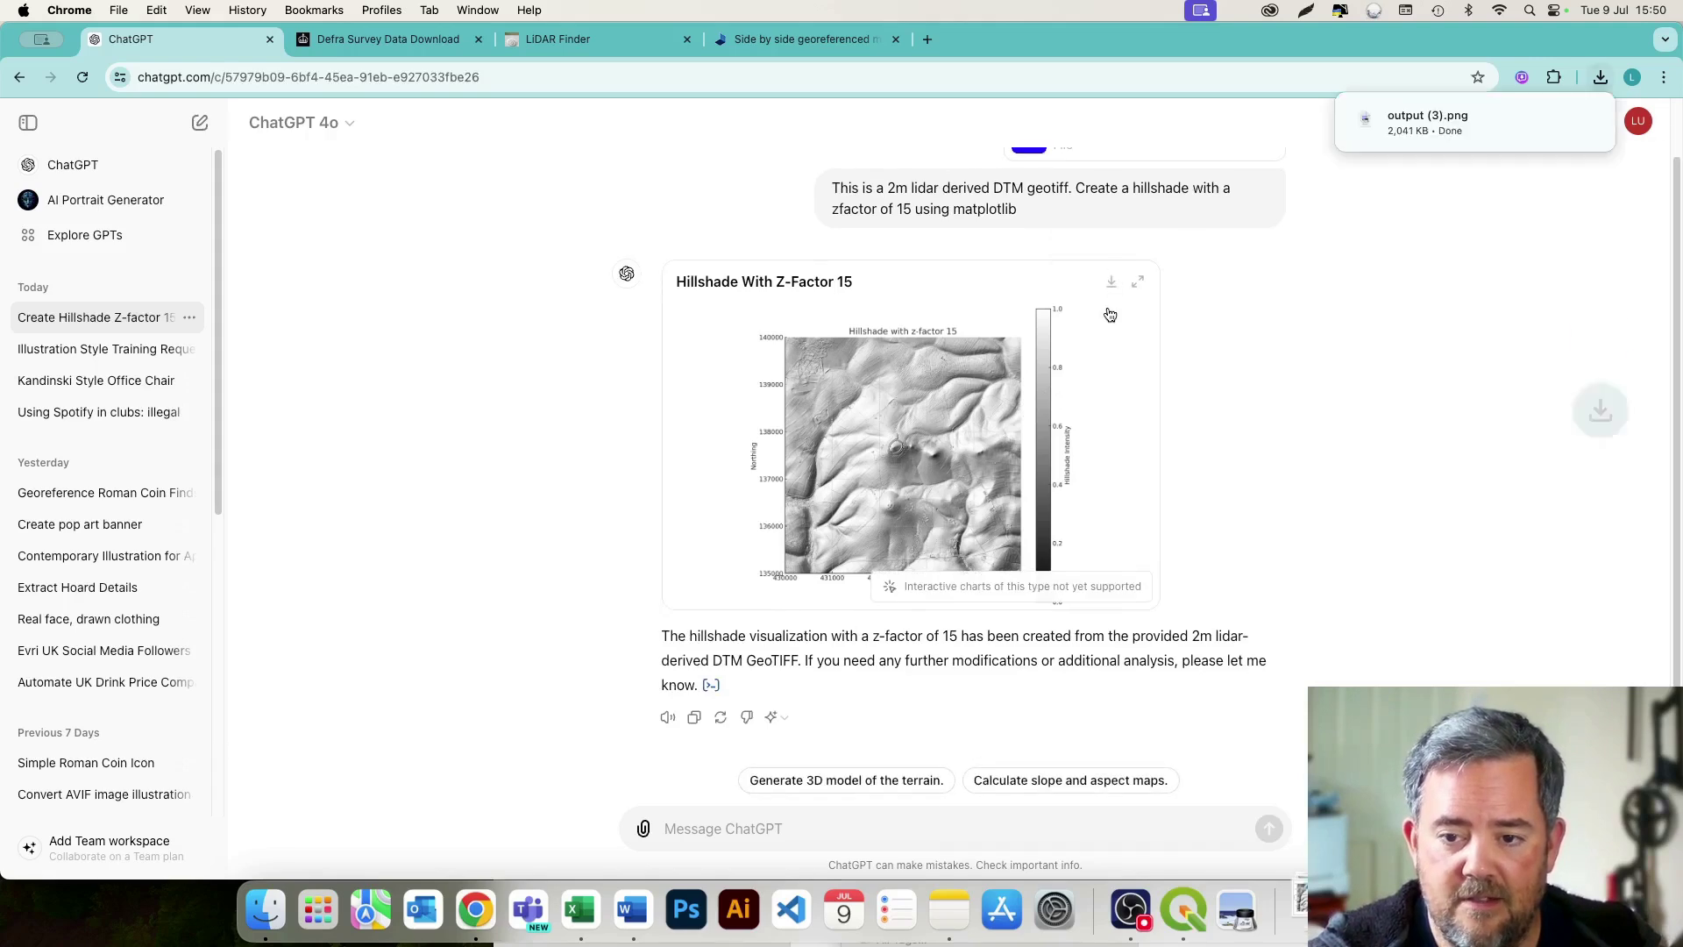
pyautogui.click(1487, 121)
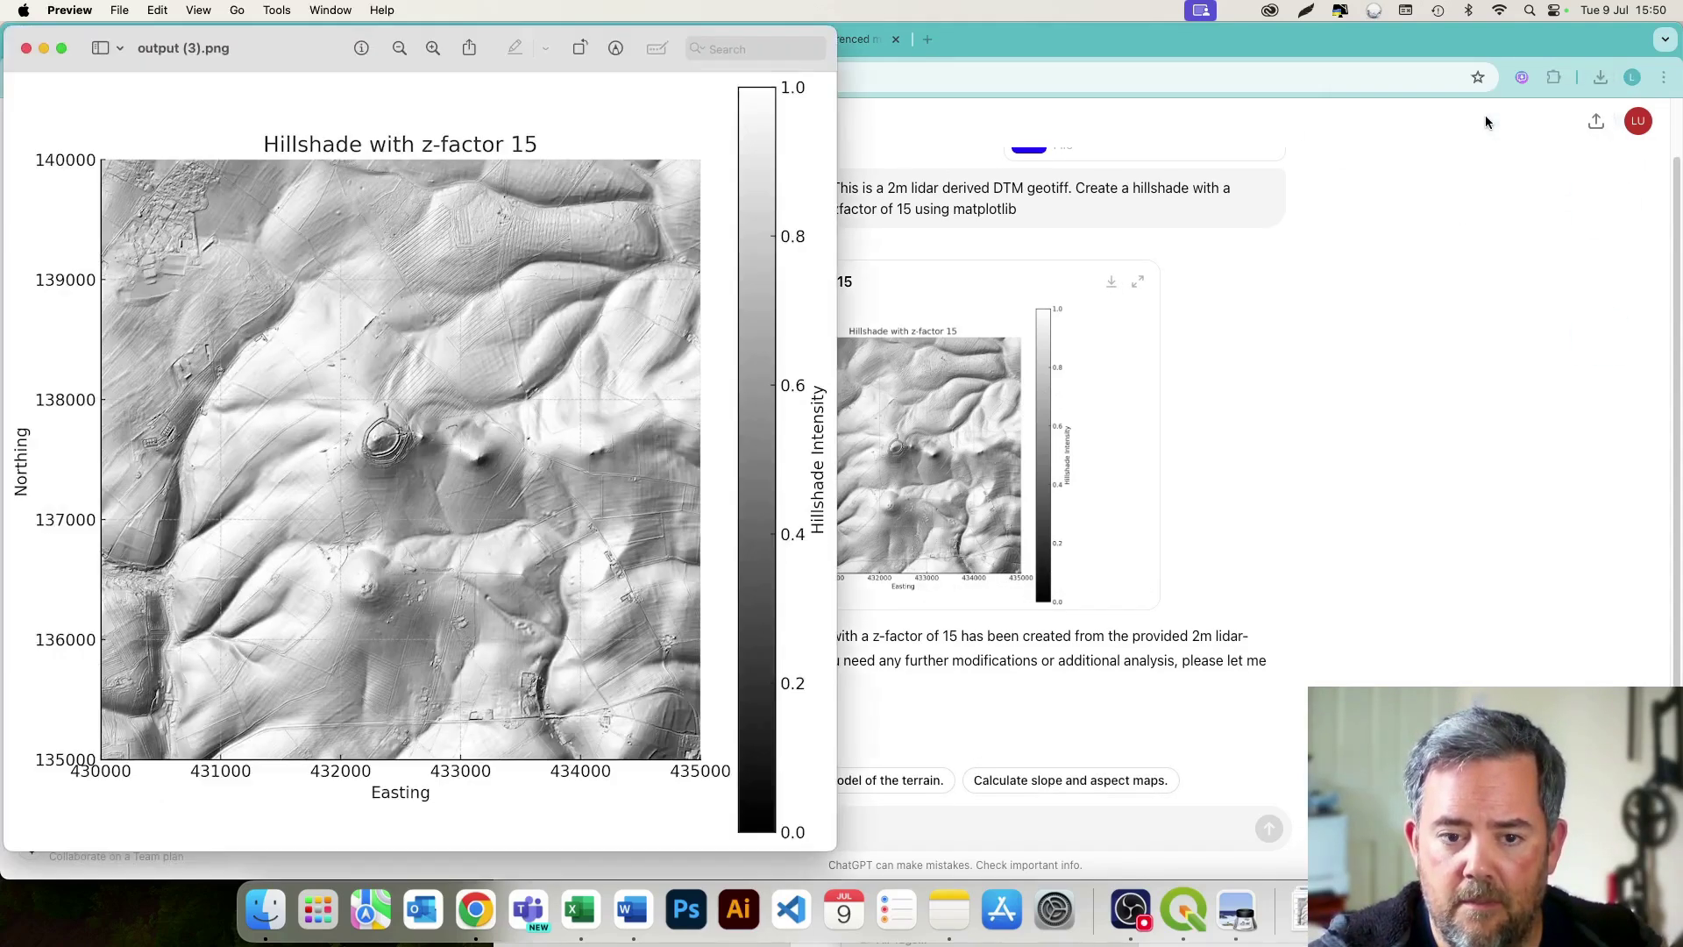
pyautogui.moveTo(556, 40); pyautogui.dragTo(1333, 46)
pyautogui.click(536, 44)
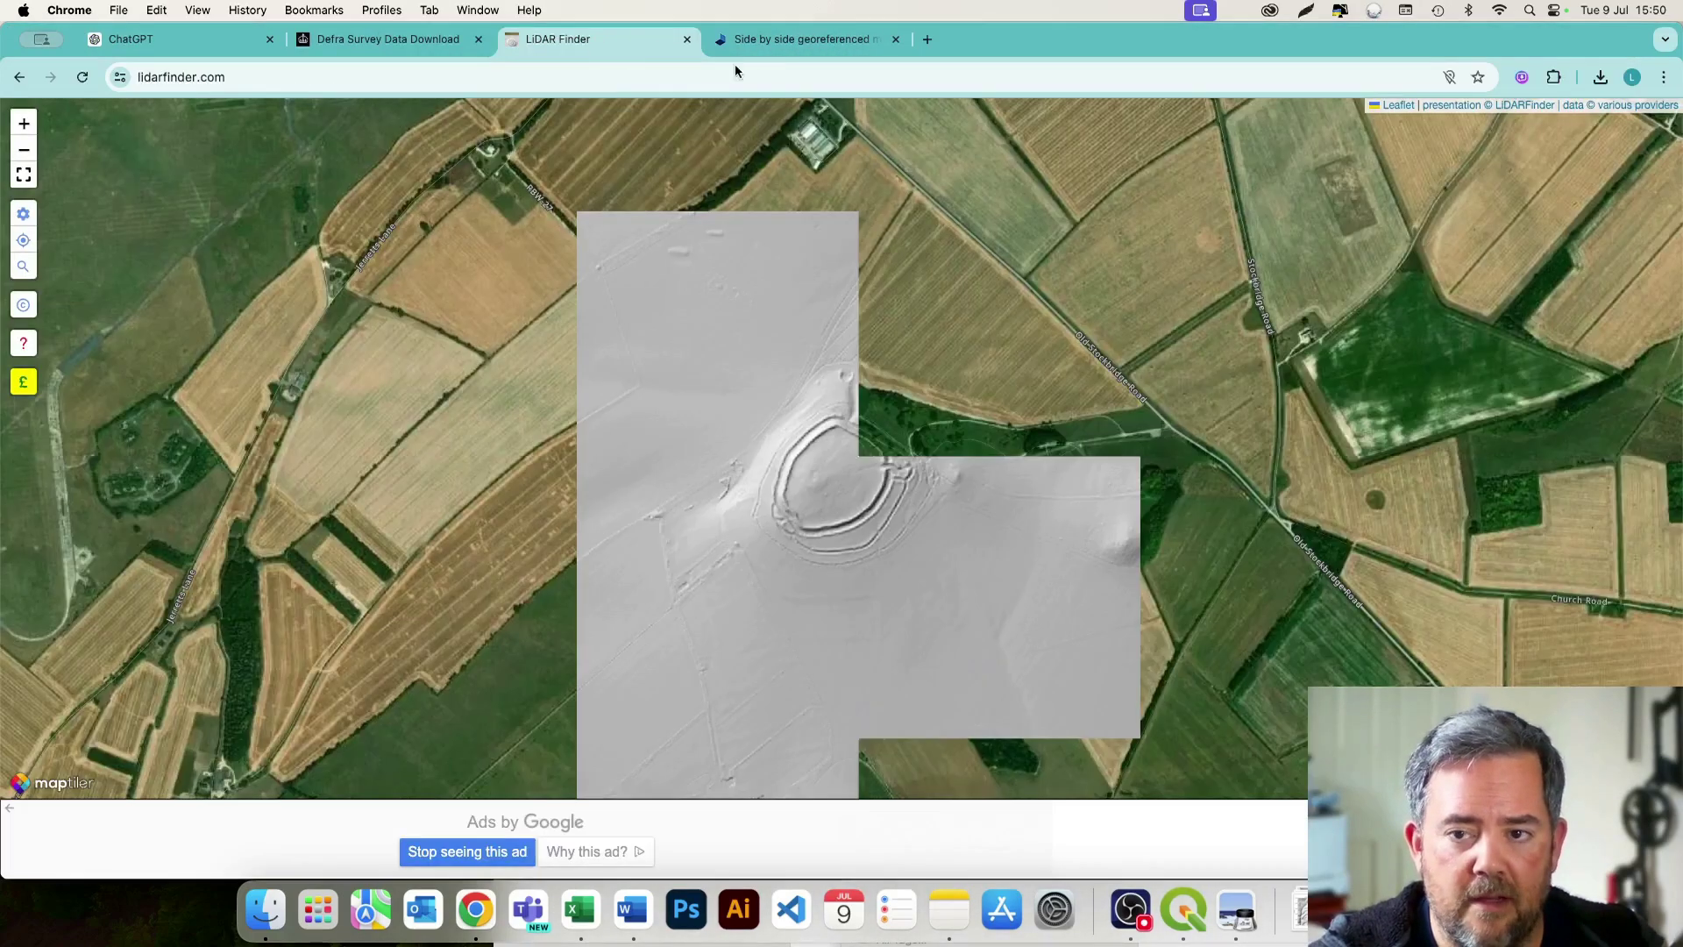
pyautogui.moveTo(1675, 279); pyautogui.dragTo(872, 311)
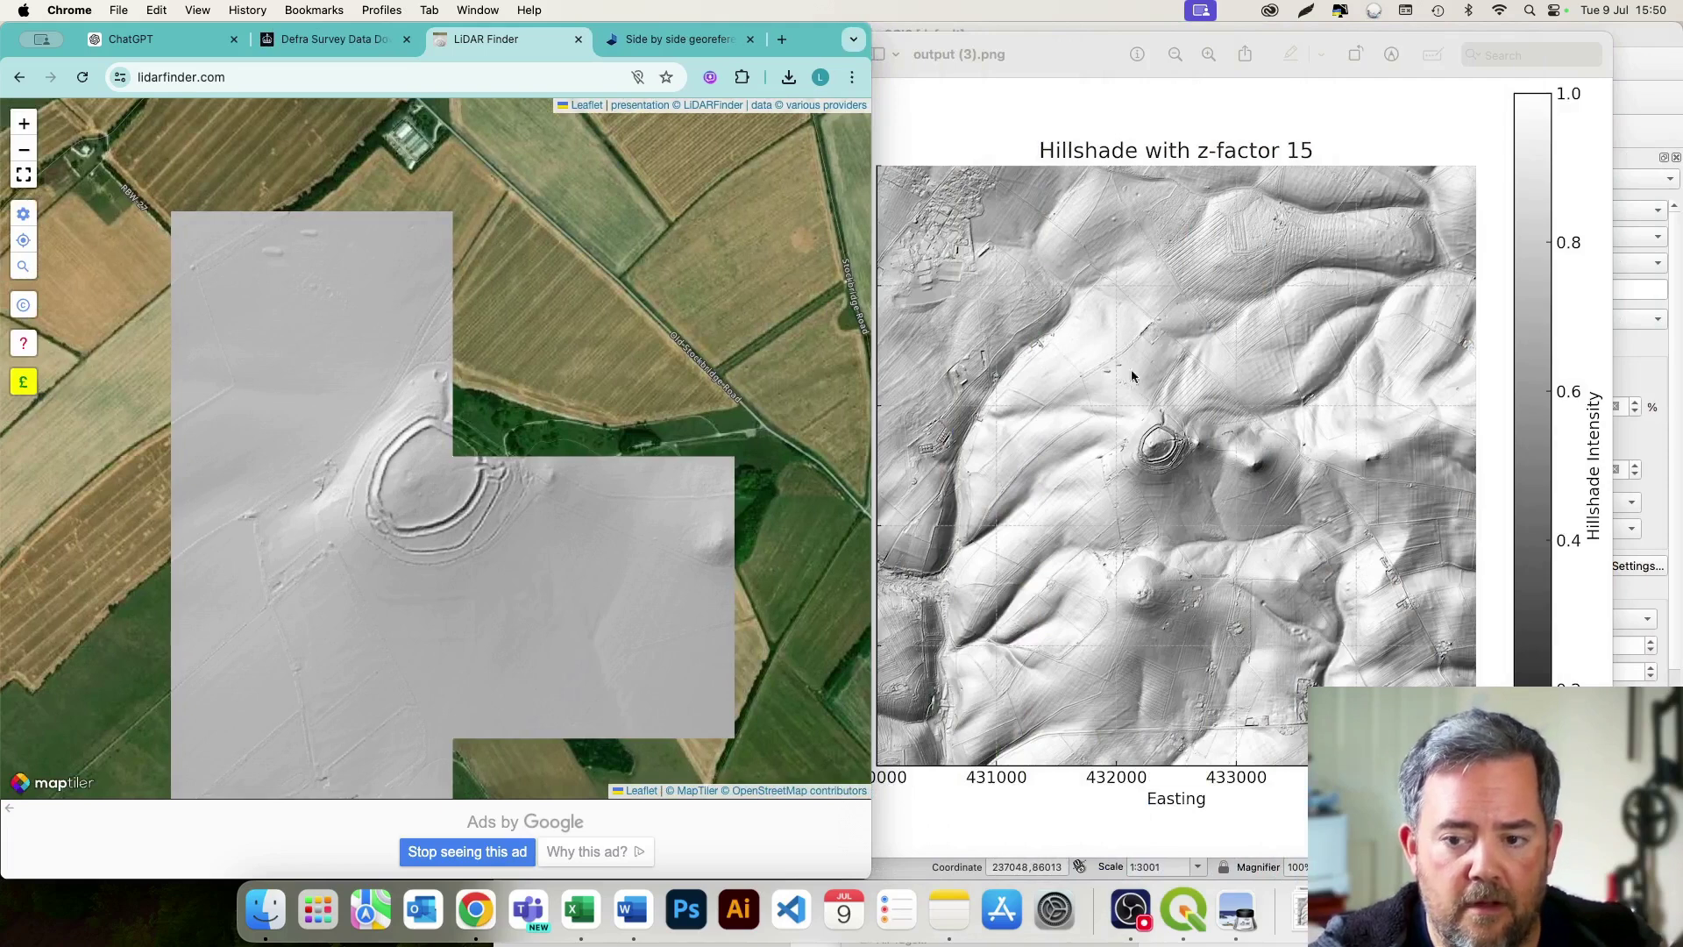
# Zoom the Preview hillshade three steps in on Danebury hillfort beside the historic and LiDAR maps
pyautogui.click(665, 41)
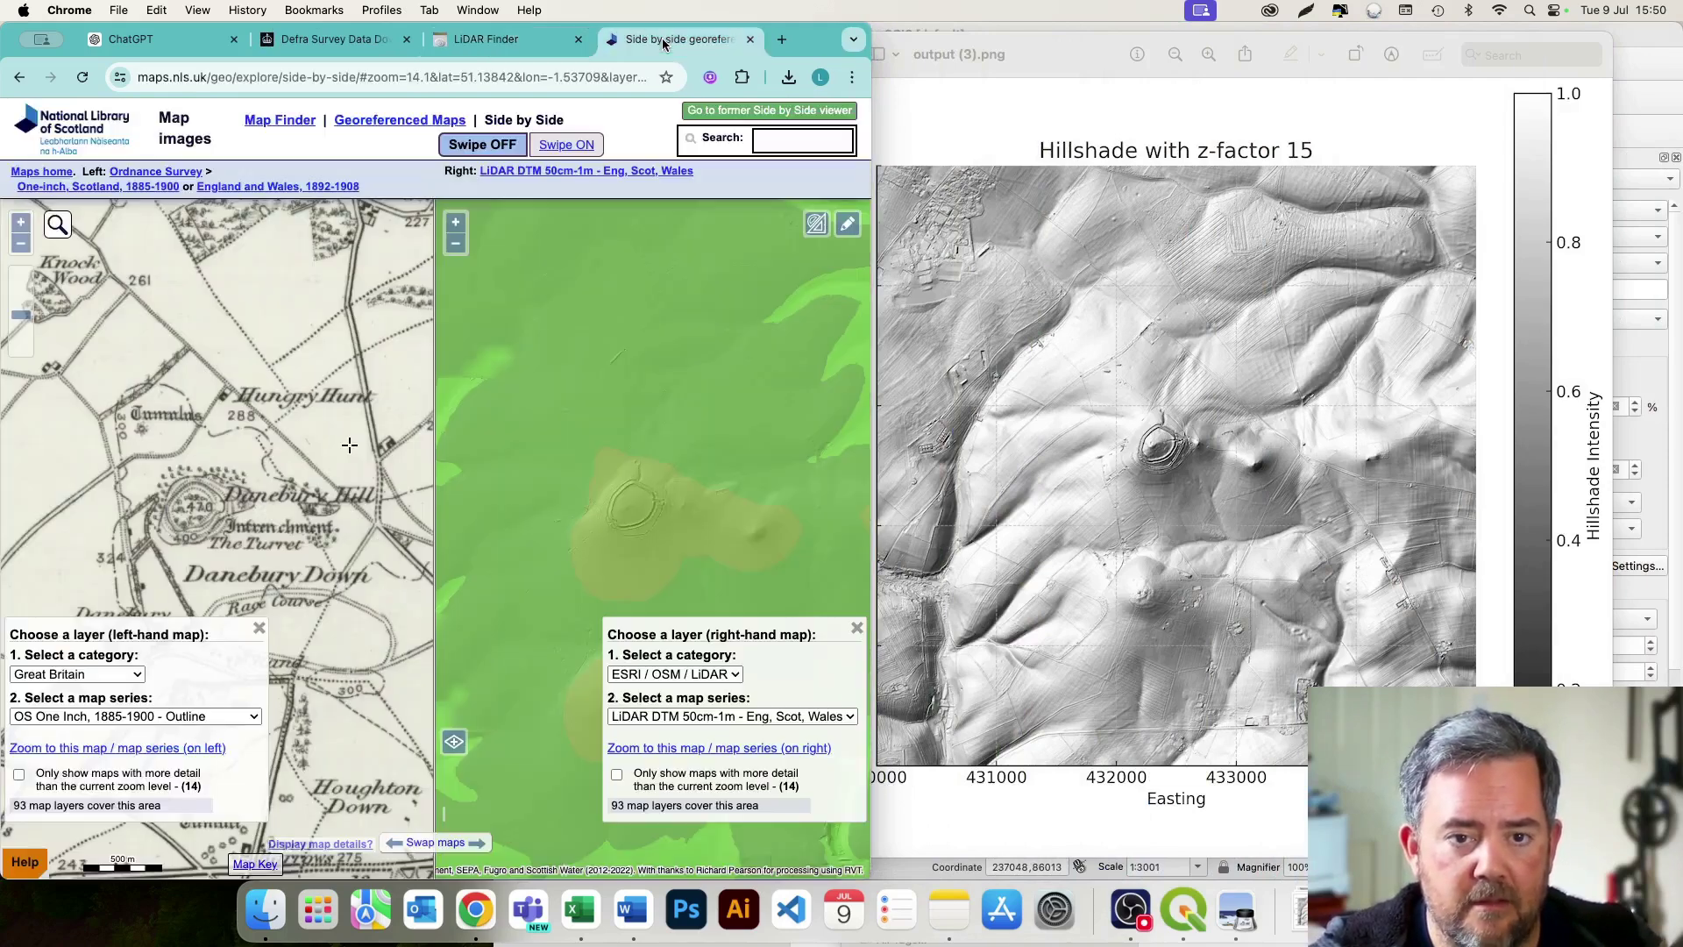
pyautogui.scroll(3, 629, 505)
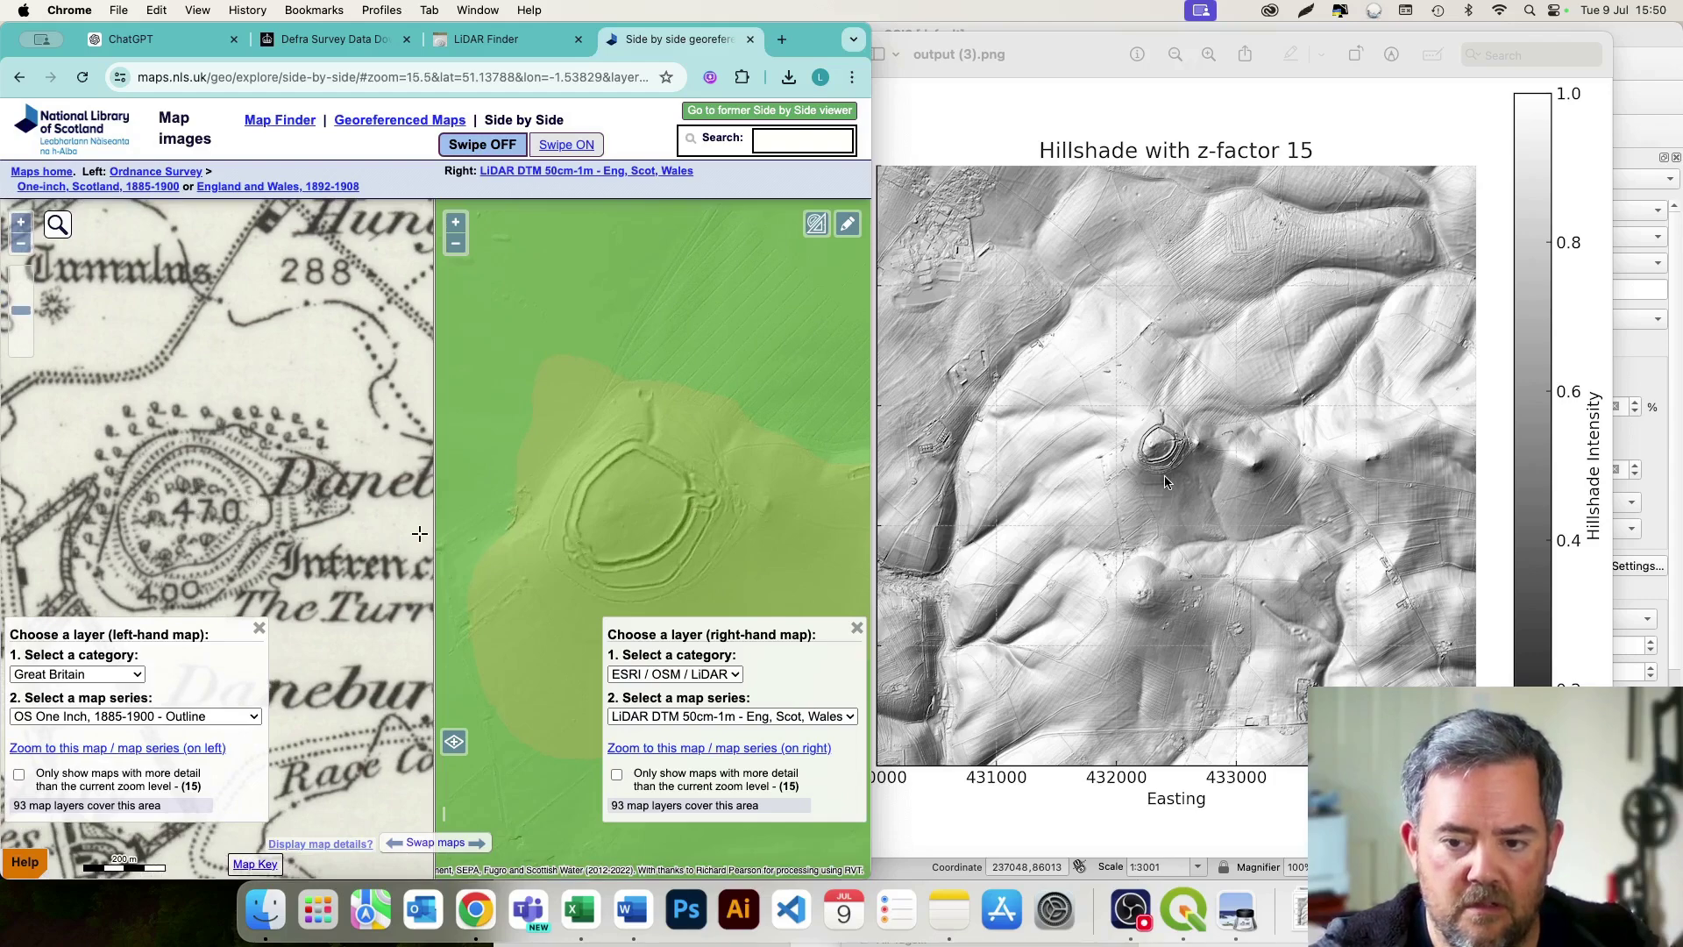
pyautogui.click(1103, 52)
pyautogui.click(1208, 53)
pyautogui.click(1208, 54)
pyautogui.click(1208, 53)
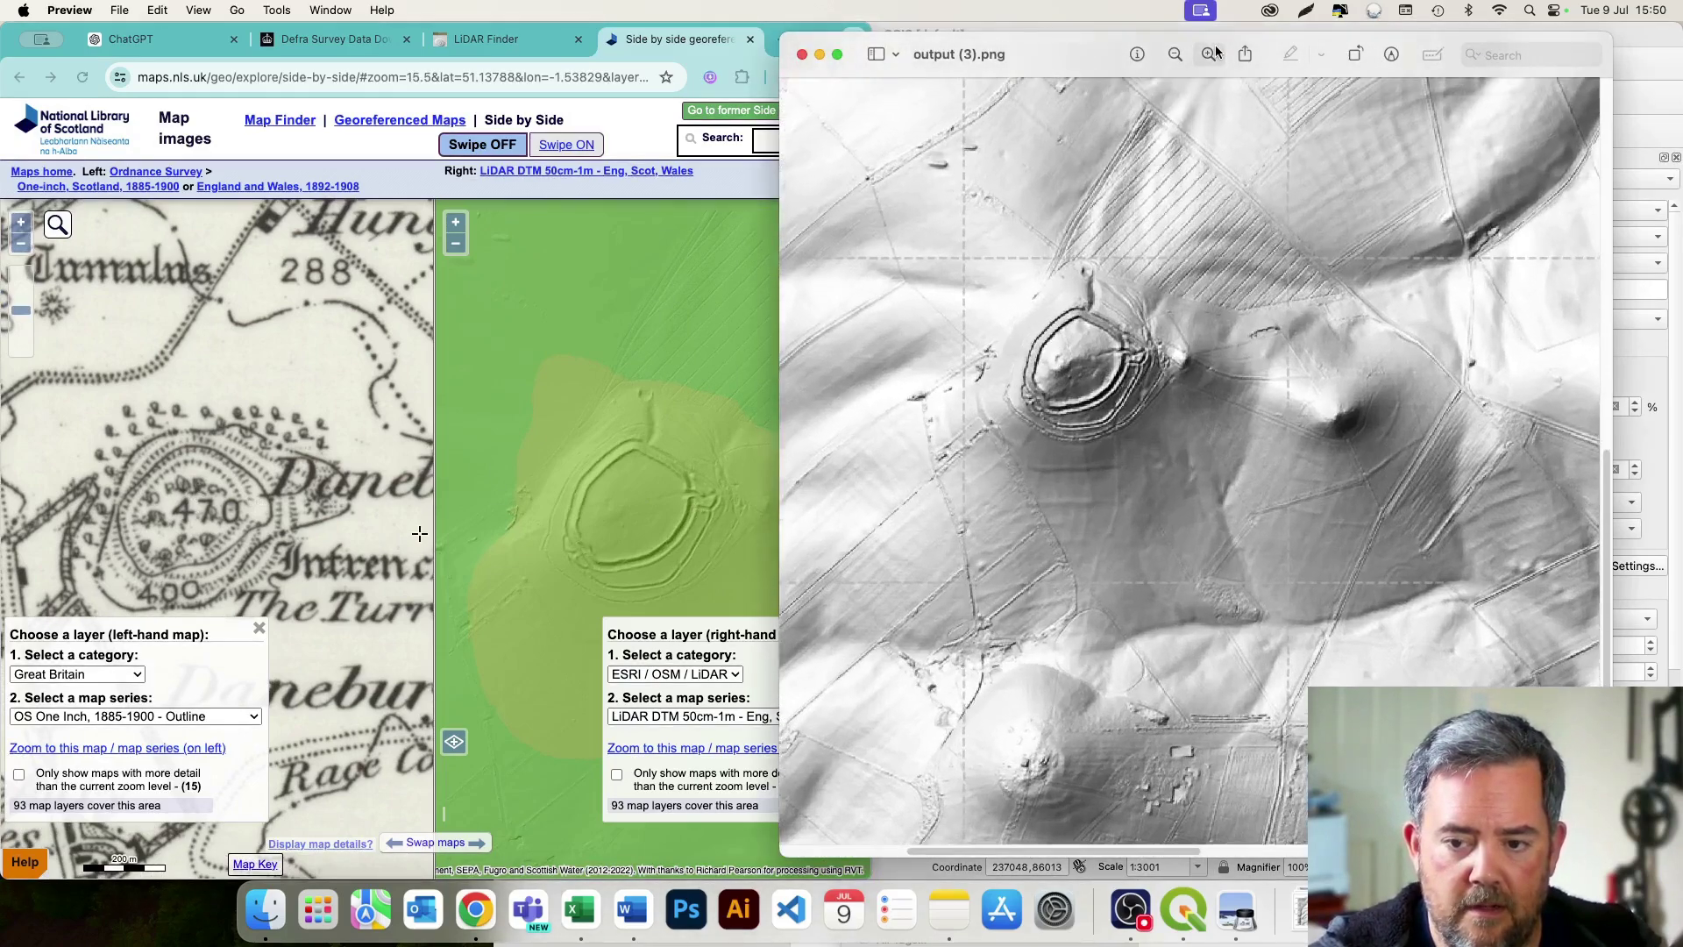
pyautogui.scroll(-2, 626, 487)
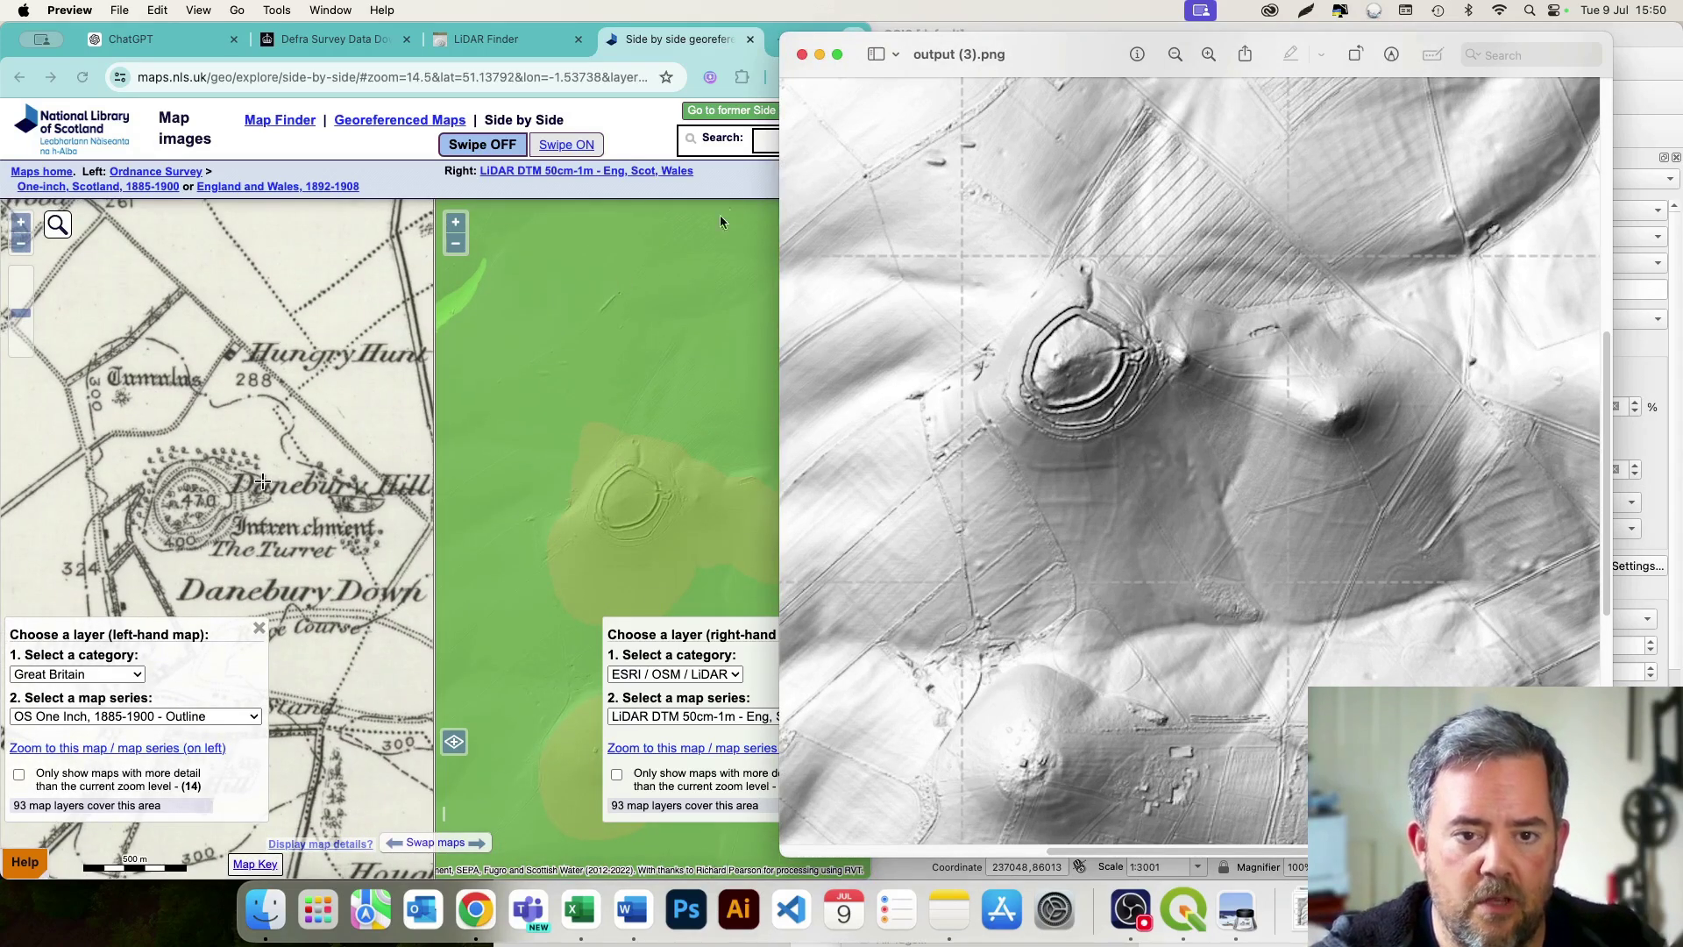
# Compare the LiDAR Finder and side-by-side map tabs, then maximise the browser window
pyautogui.click(687, 38)
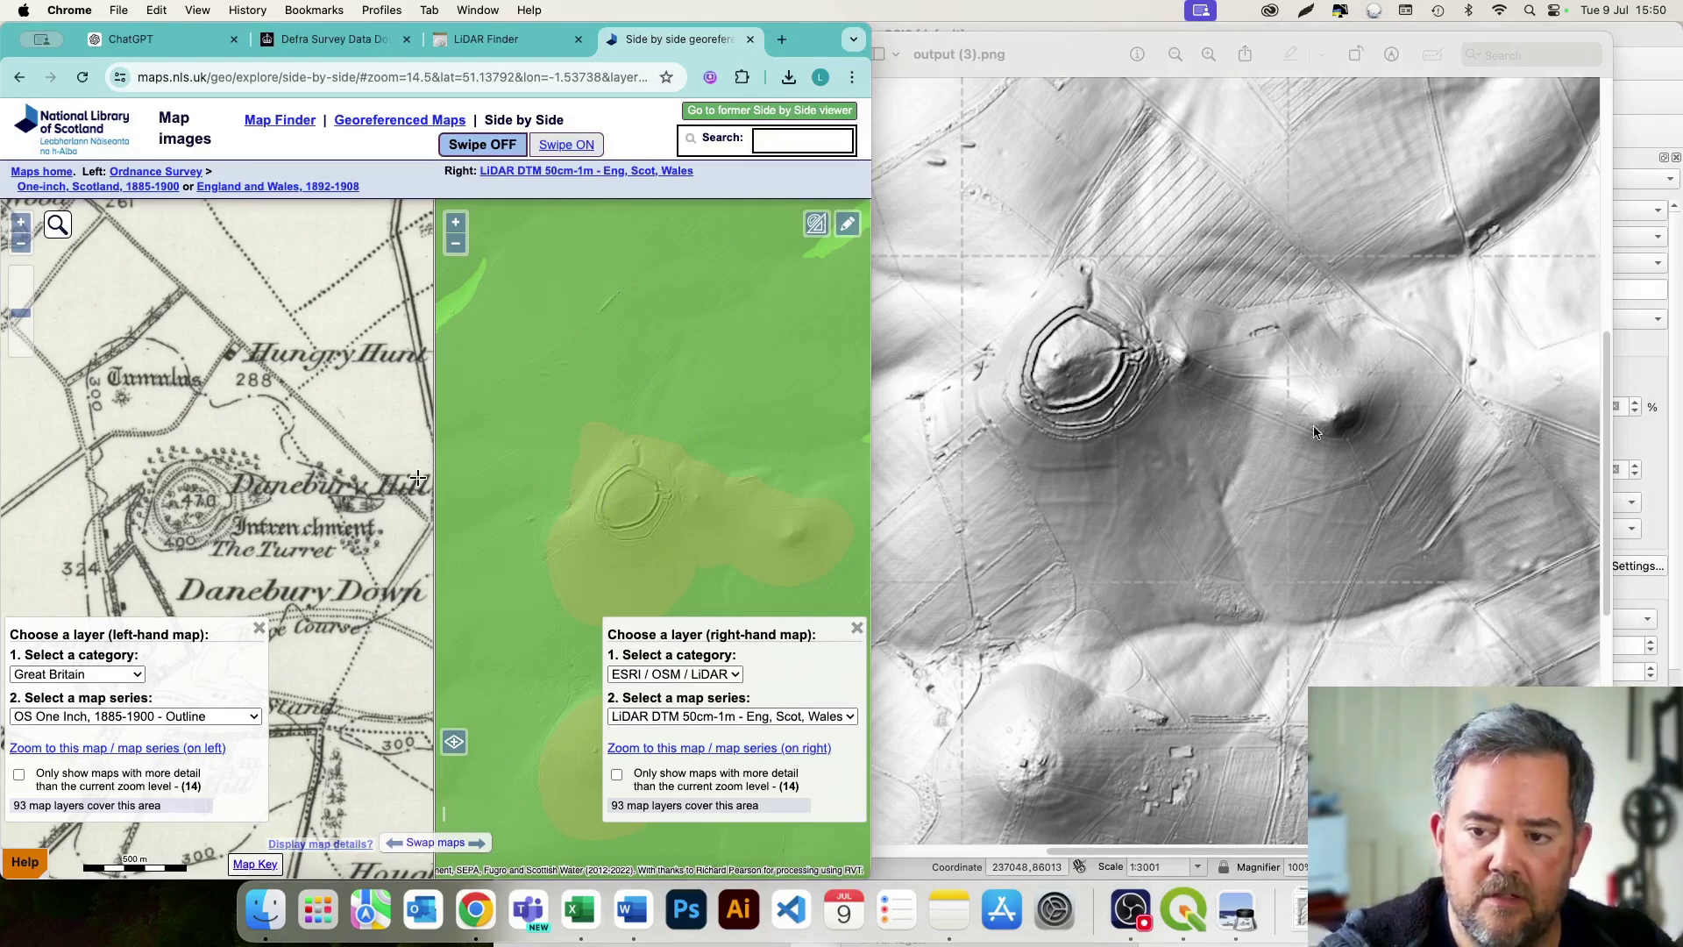
pyautogui.click(491, 40)
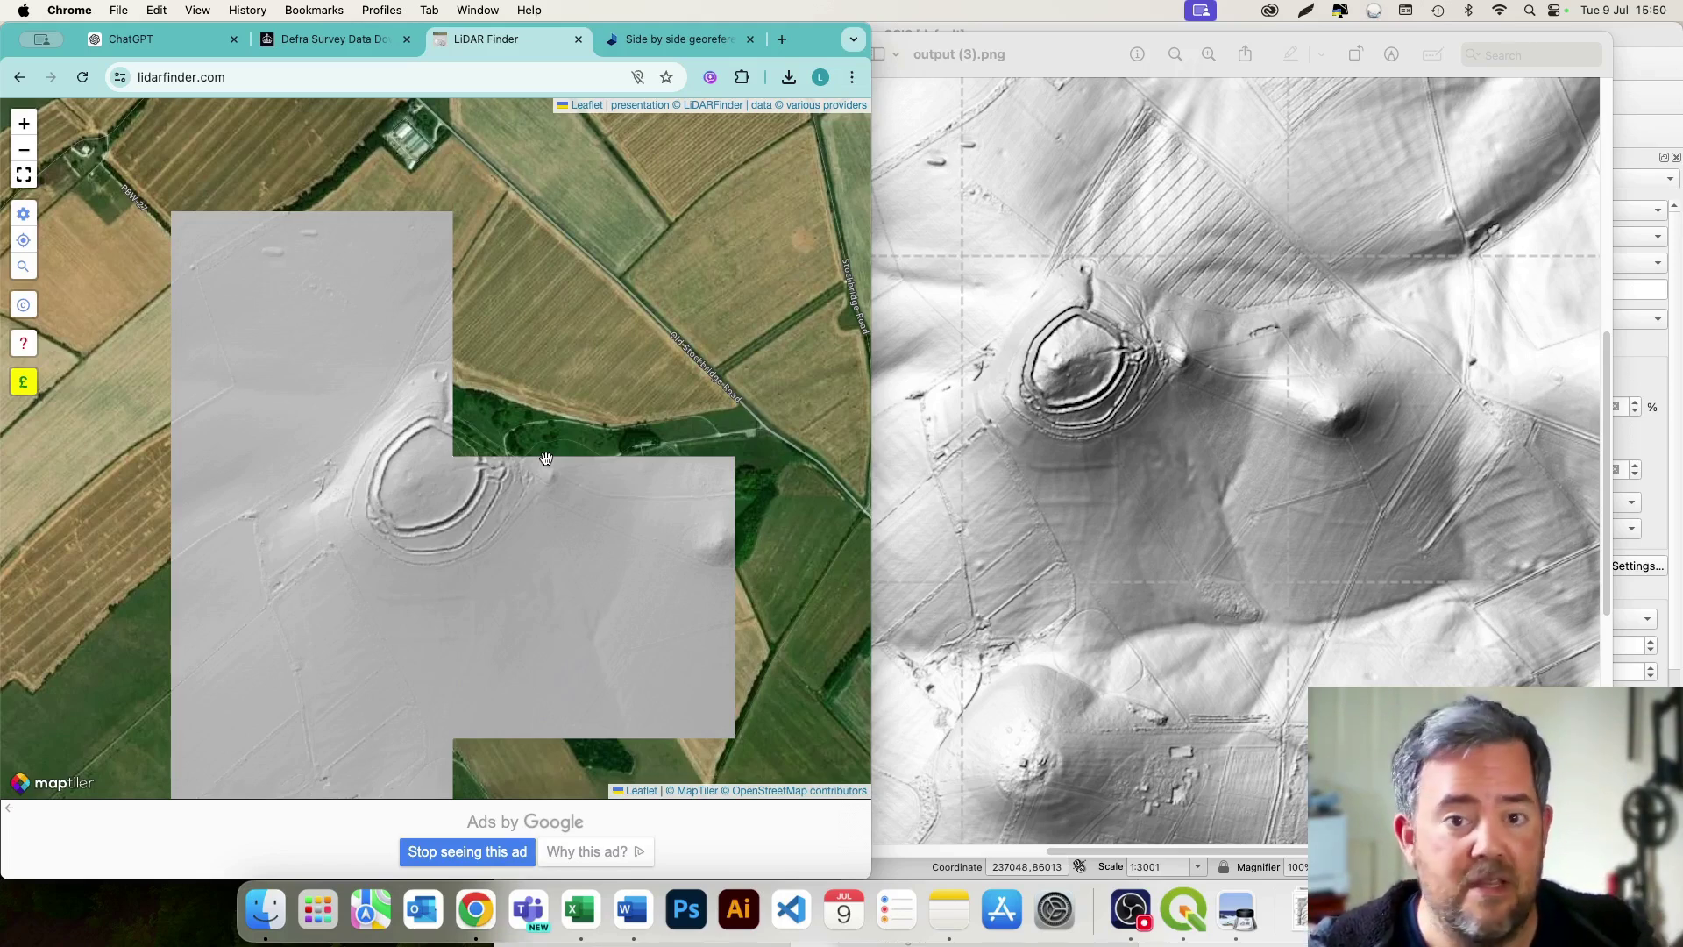
pyautogui.click(686, 36)
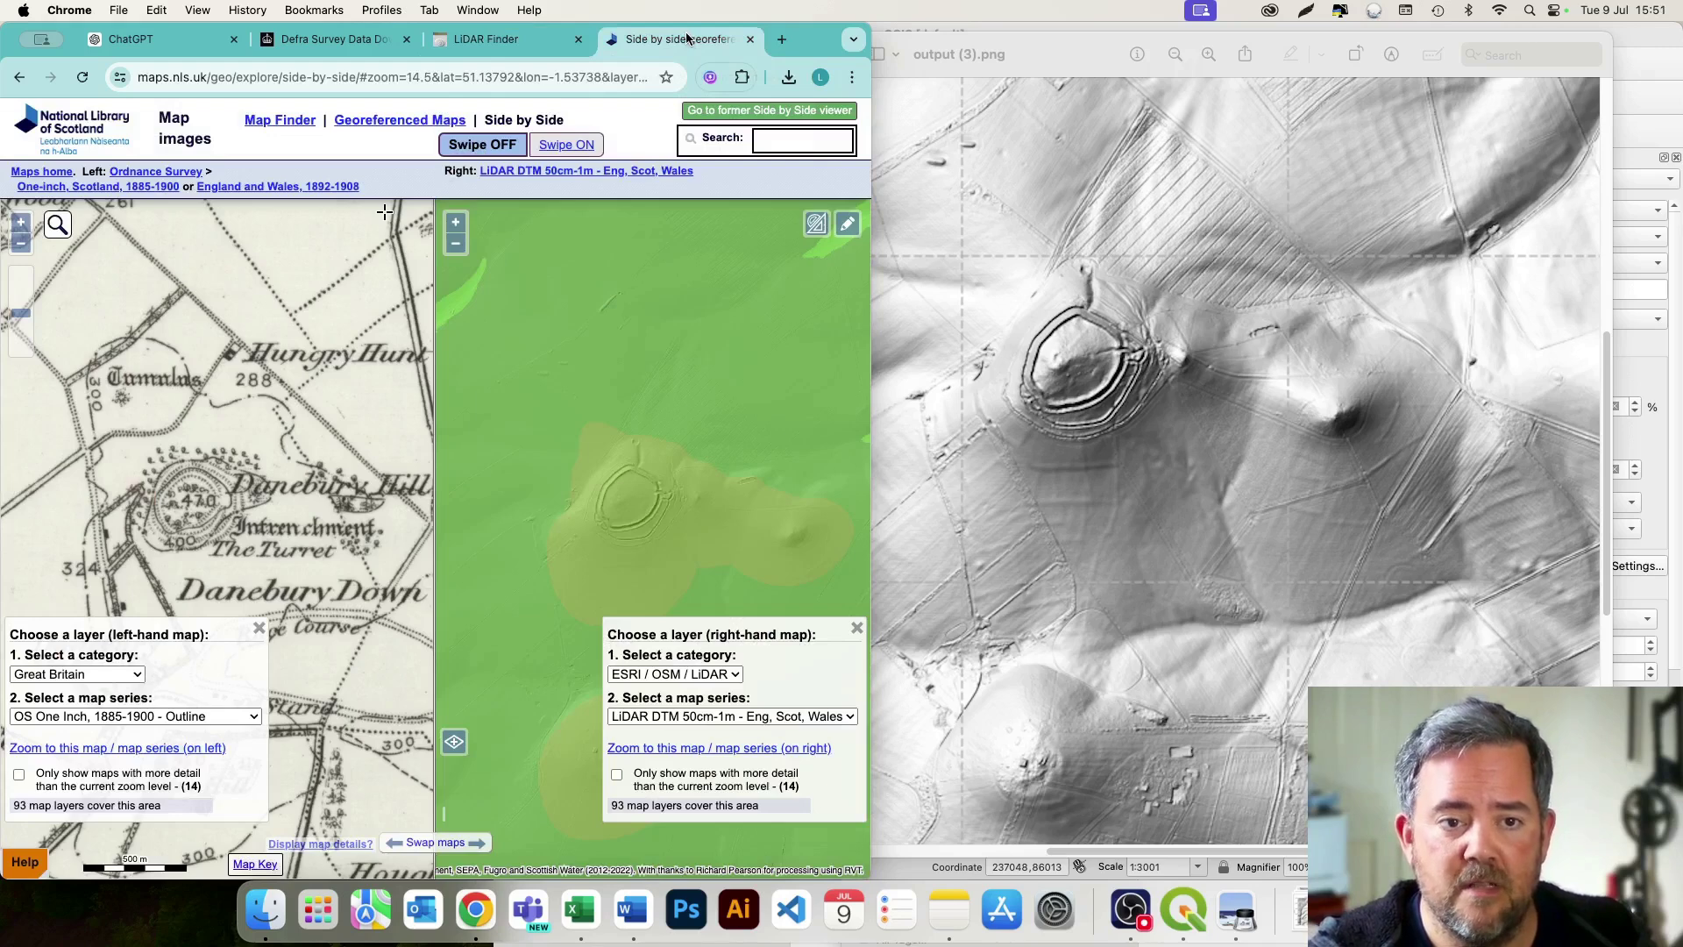
pyautogui.doubleClick(815, 44)
# Switch to the ChatGPT tab holding the z-factor 15 hillshade conversation
pyautogui.click(156, 37)
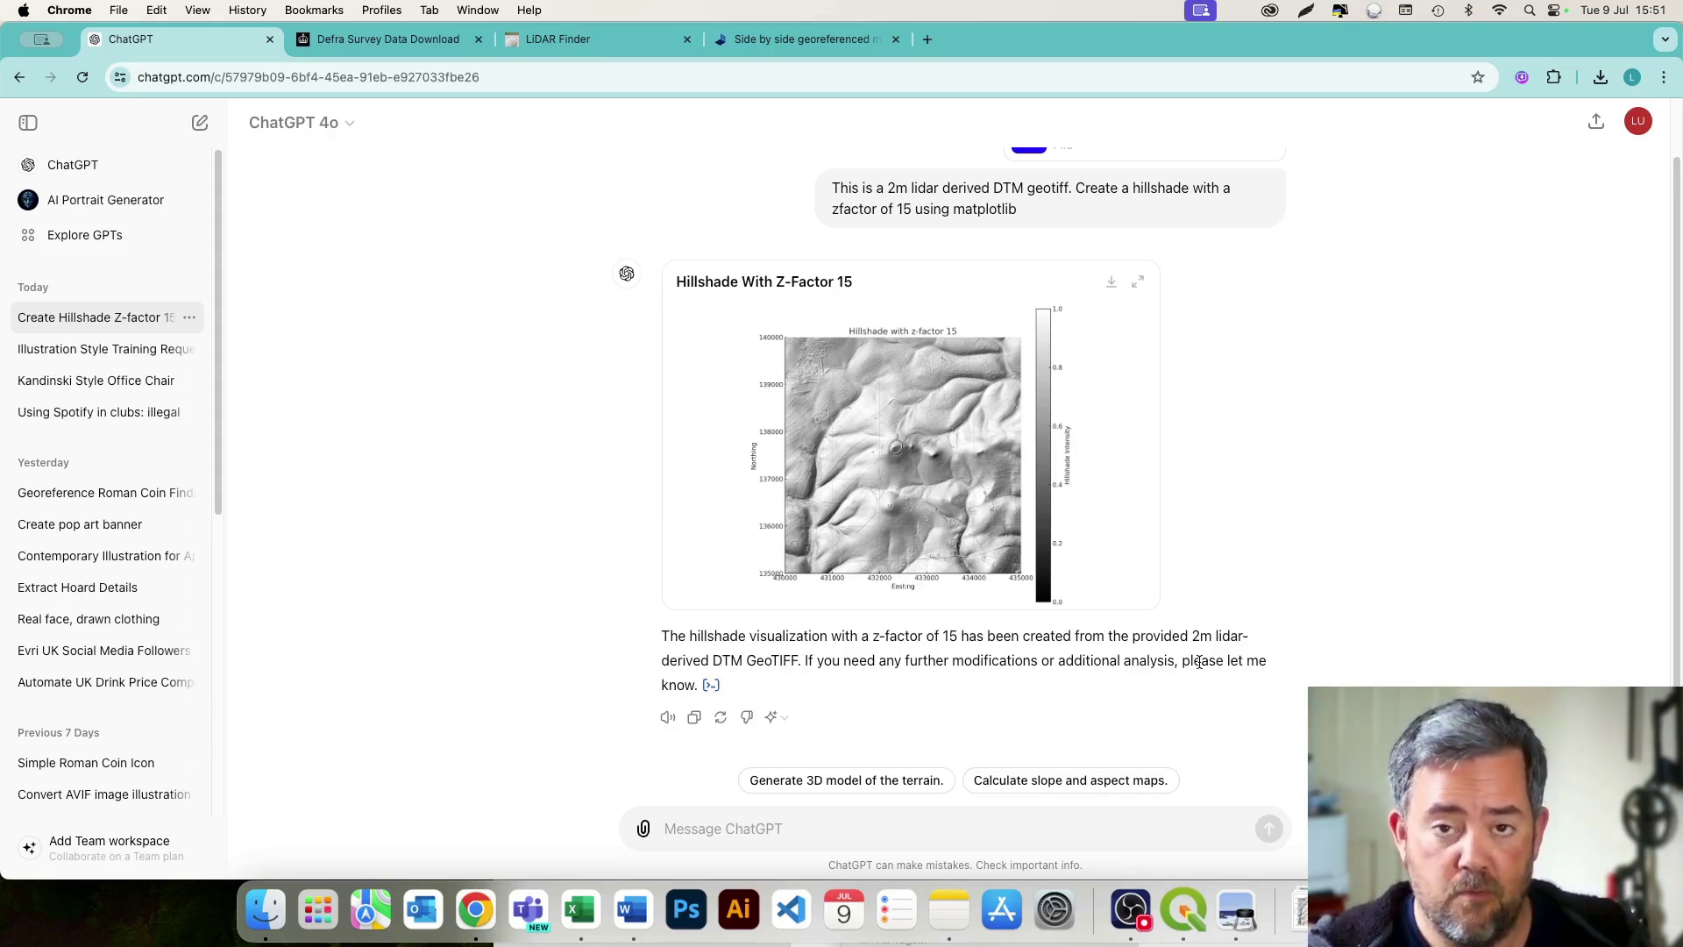
# Ask ChatGPT for a slope shade of the DTM with a maximum value of 8
pyautogui.write('cr')
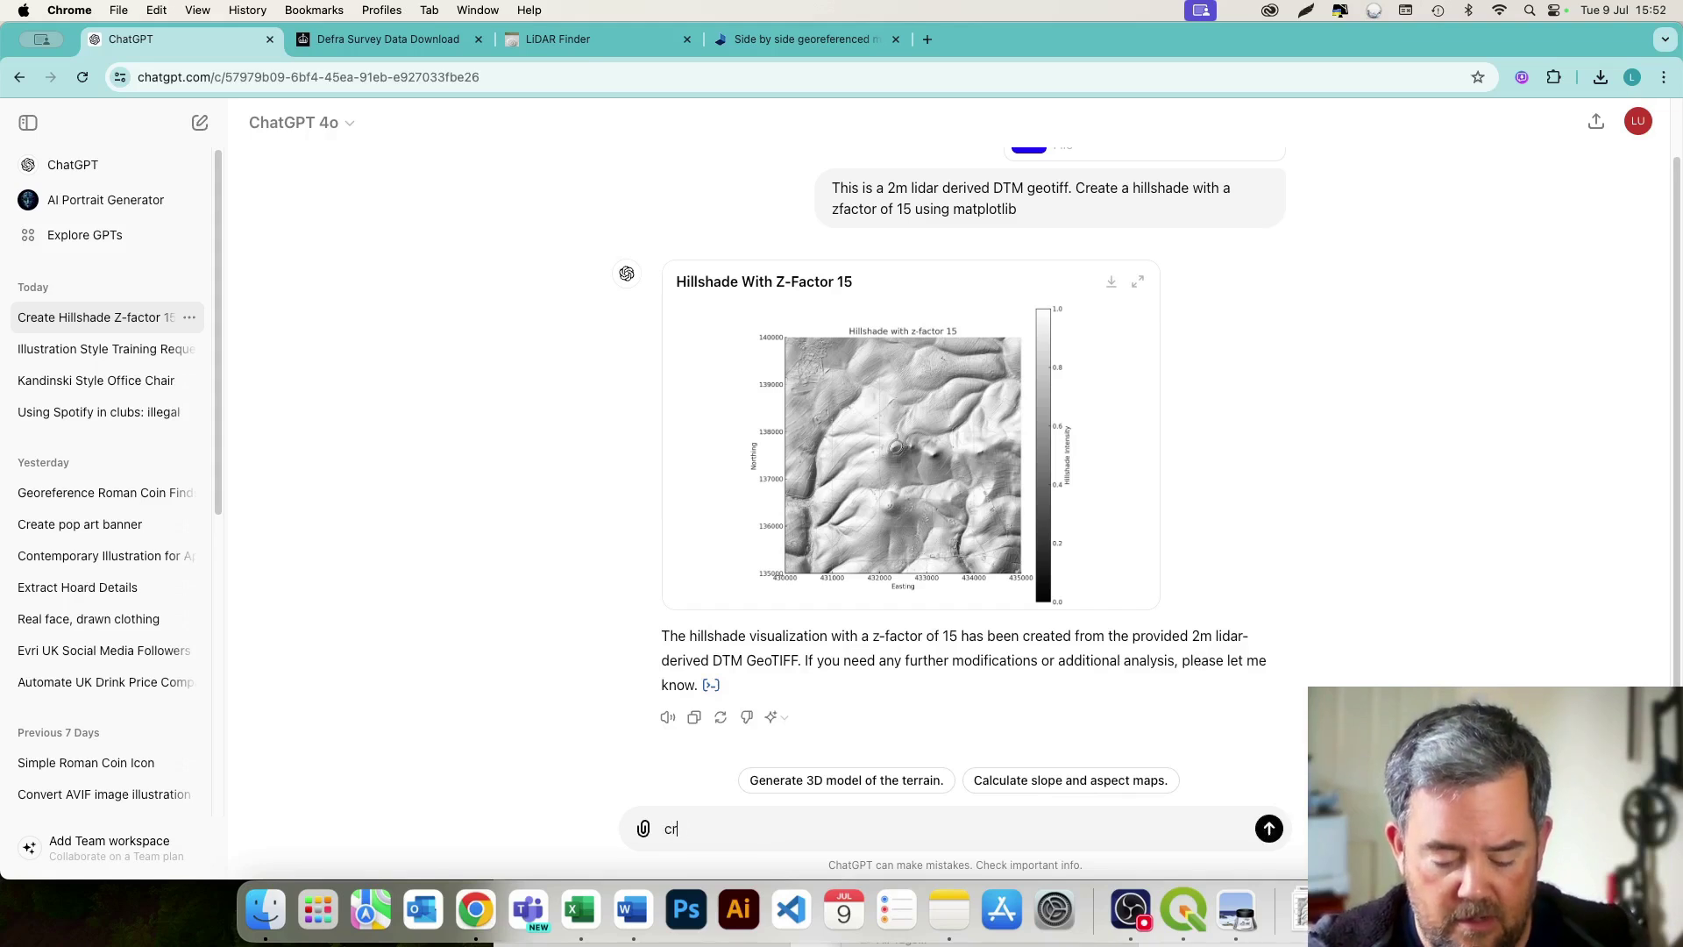
pyautogui.write('eate a slope ')
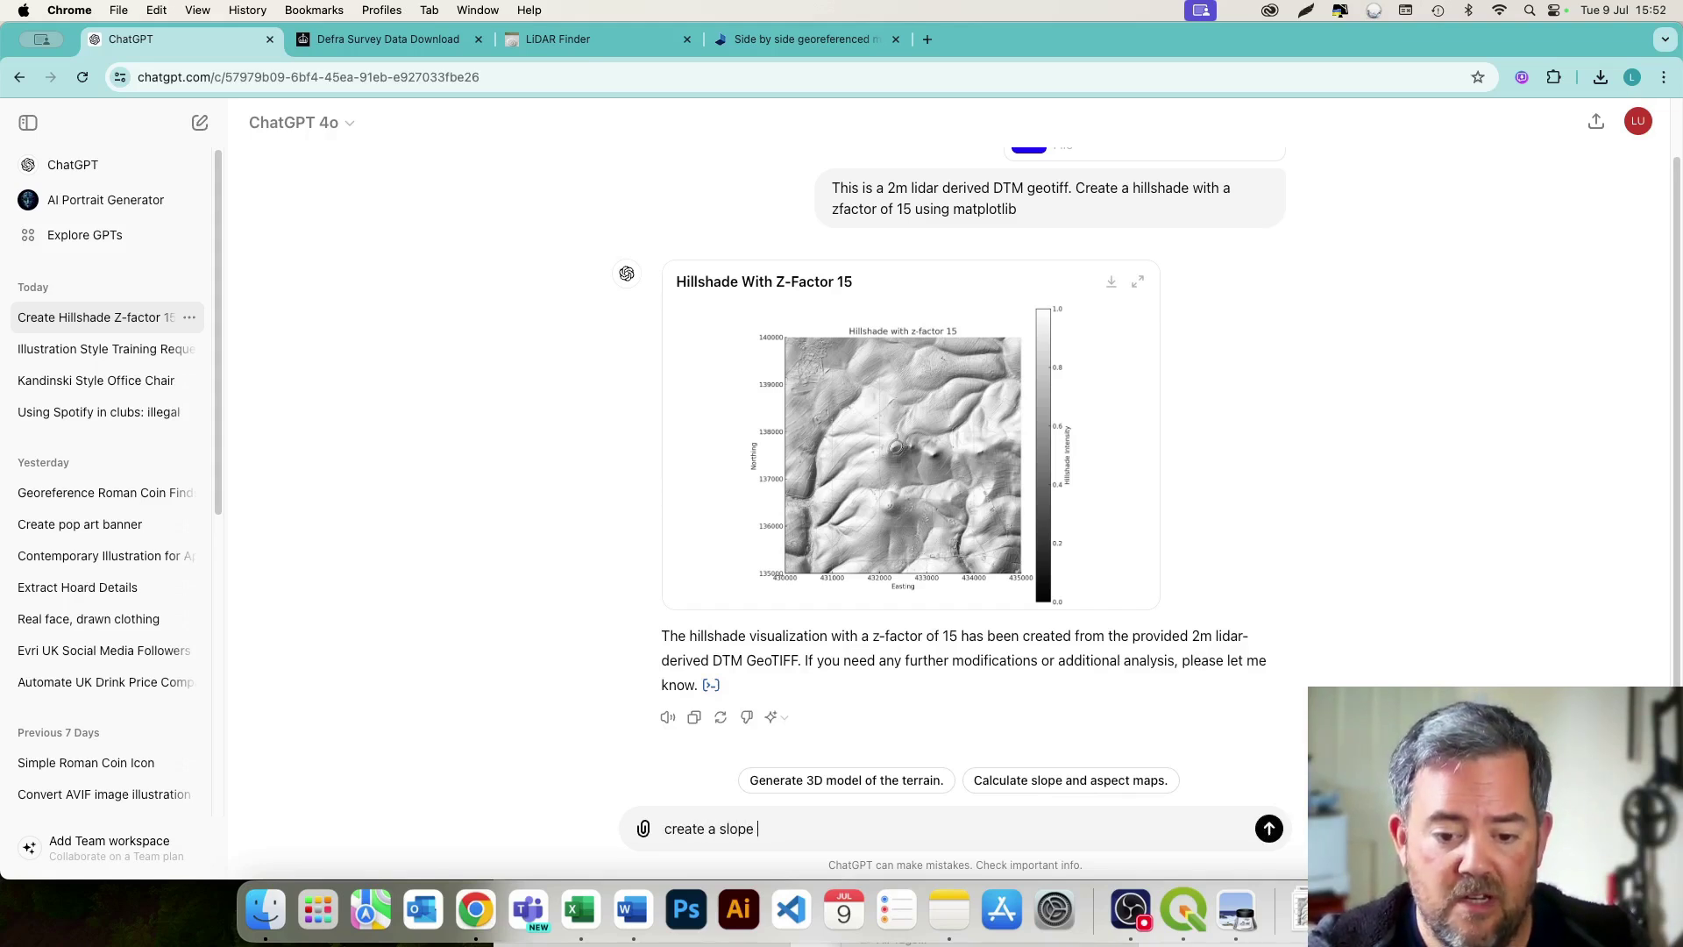
pyautogui.write('shade with a maximum value of 8')
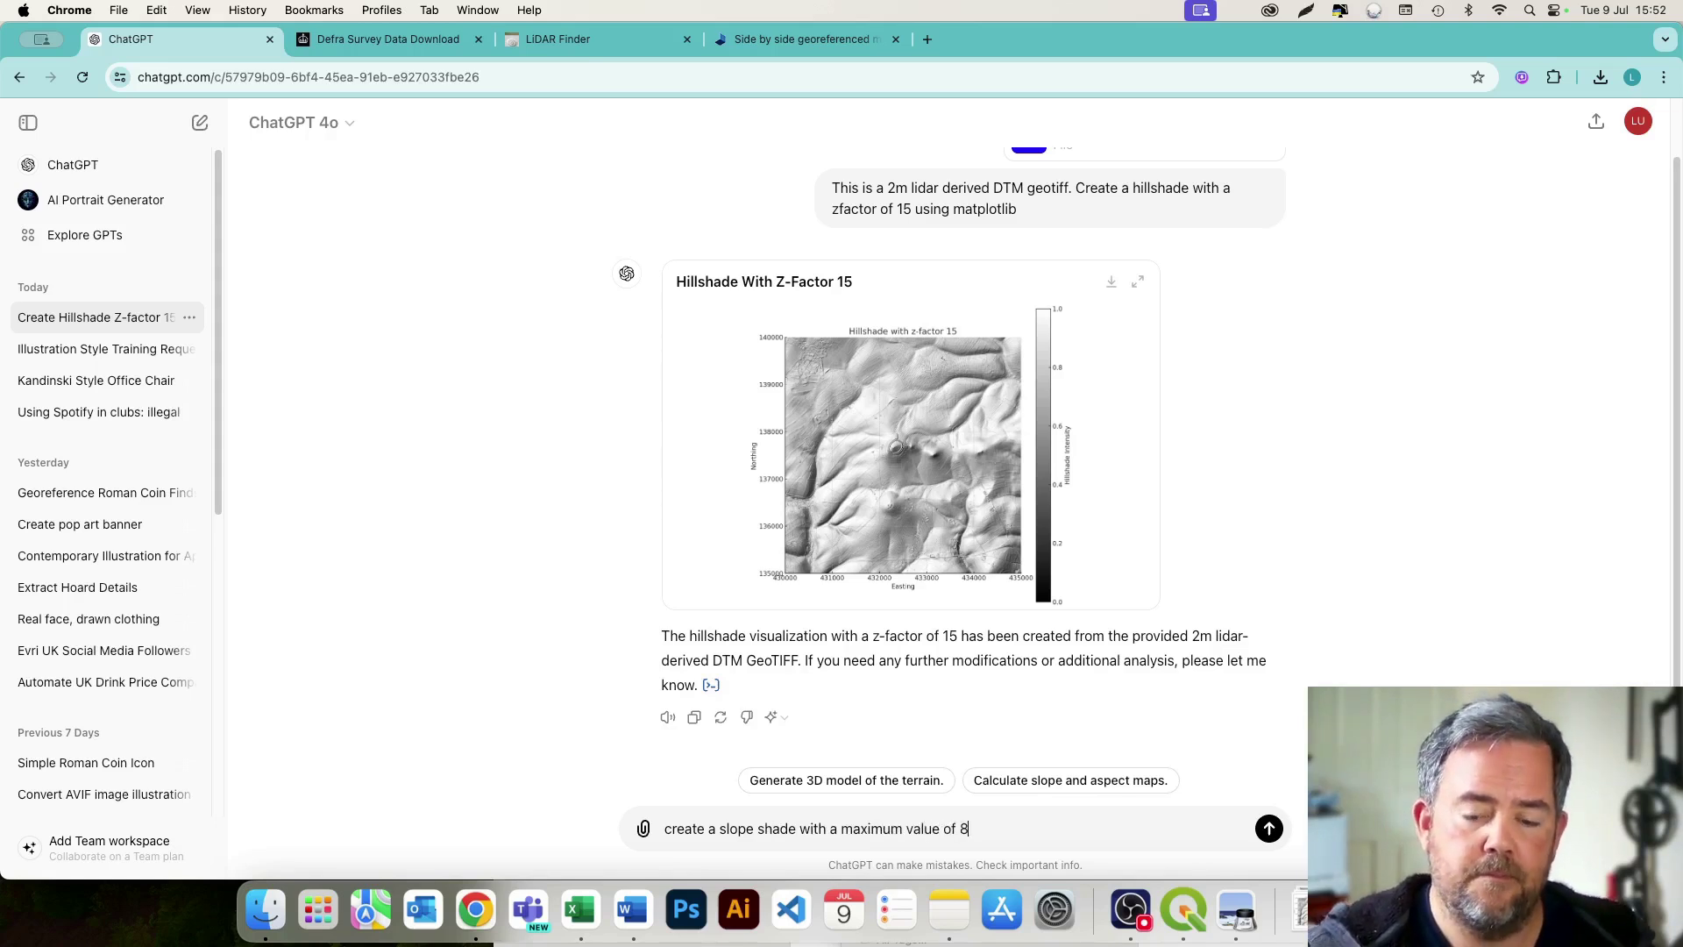
pyautogui.press('Return')
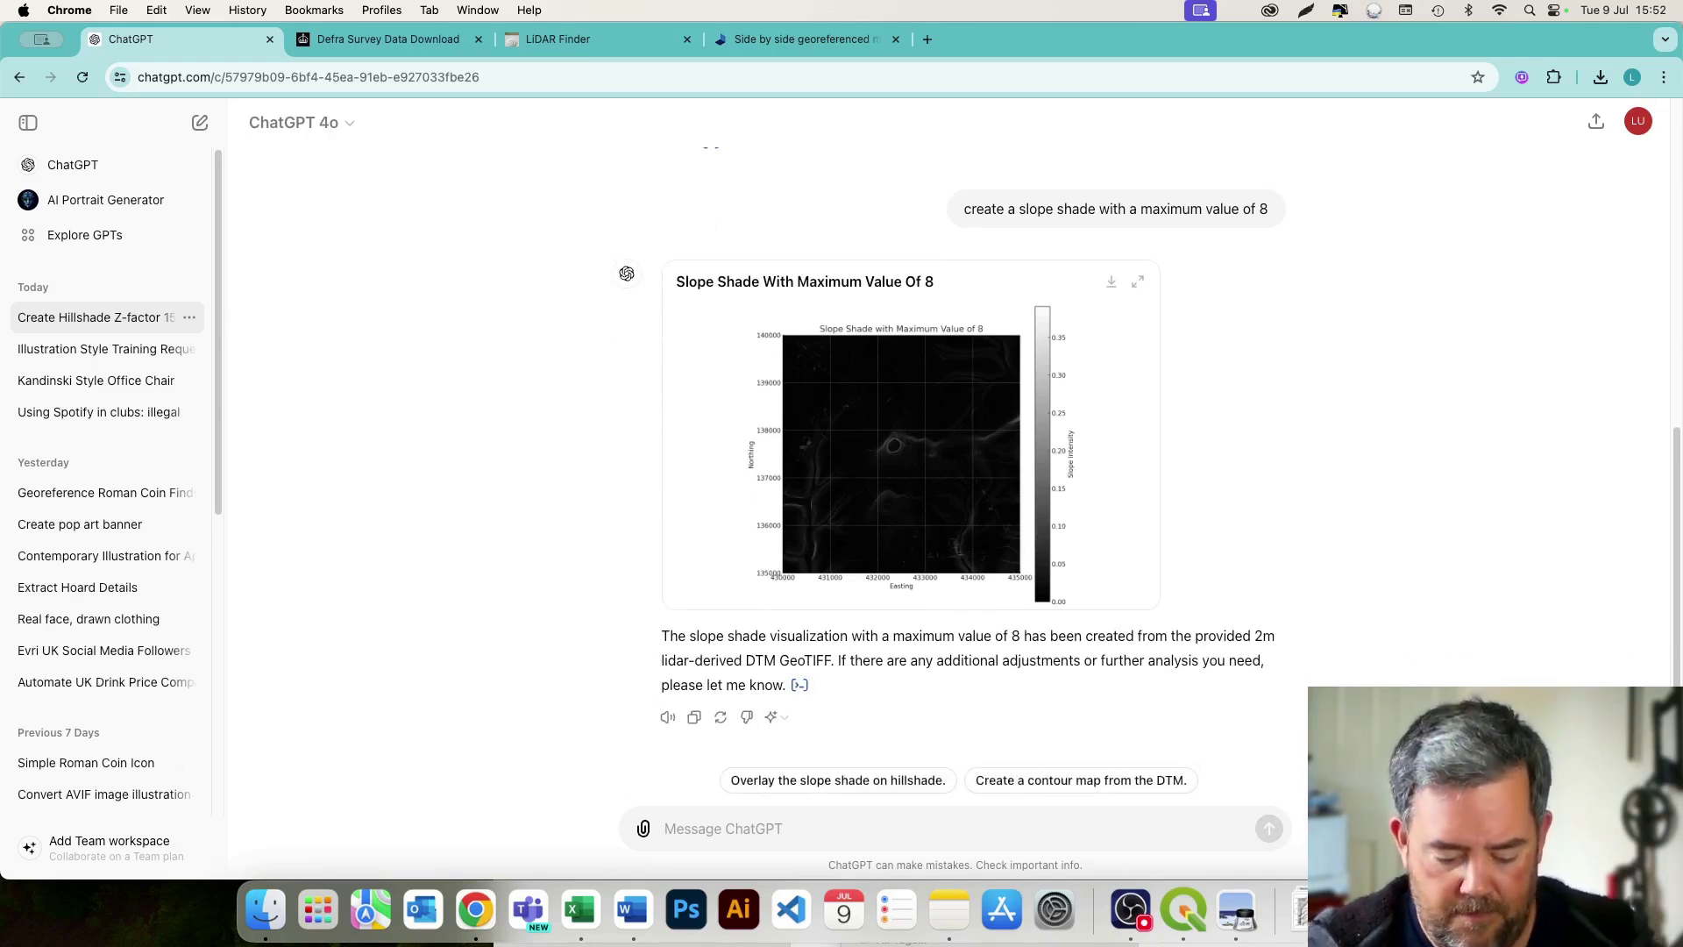
# Discard the draft and request the slope shade be changed to a max value of 1
pyautogui.write('change the')
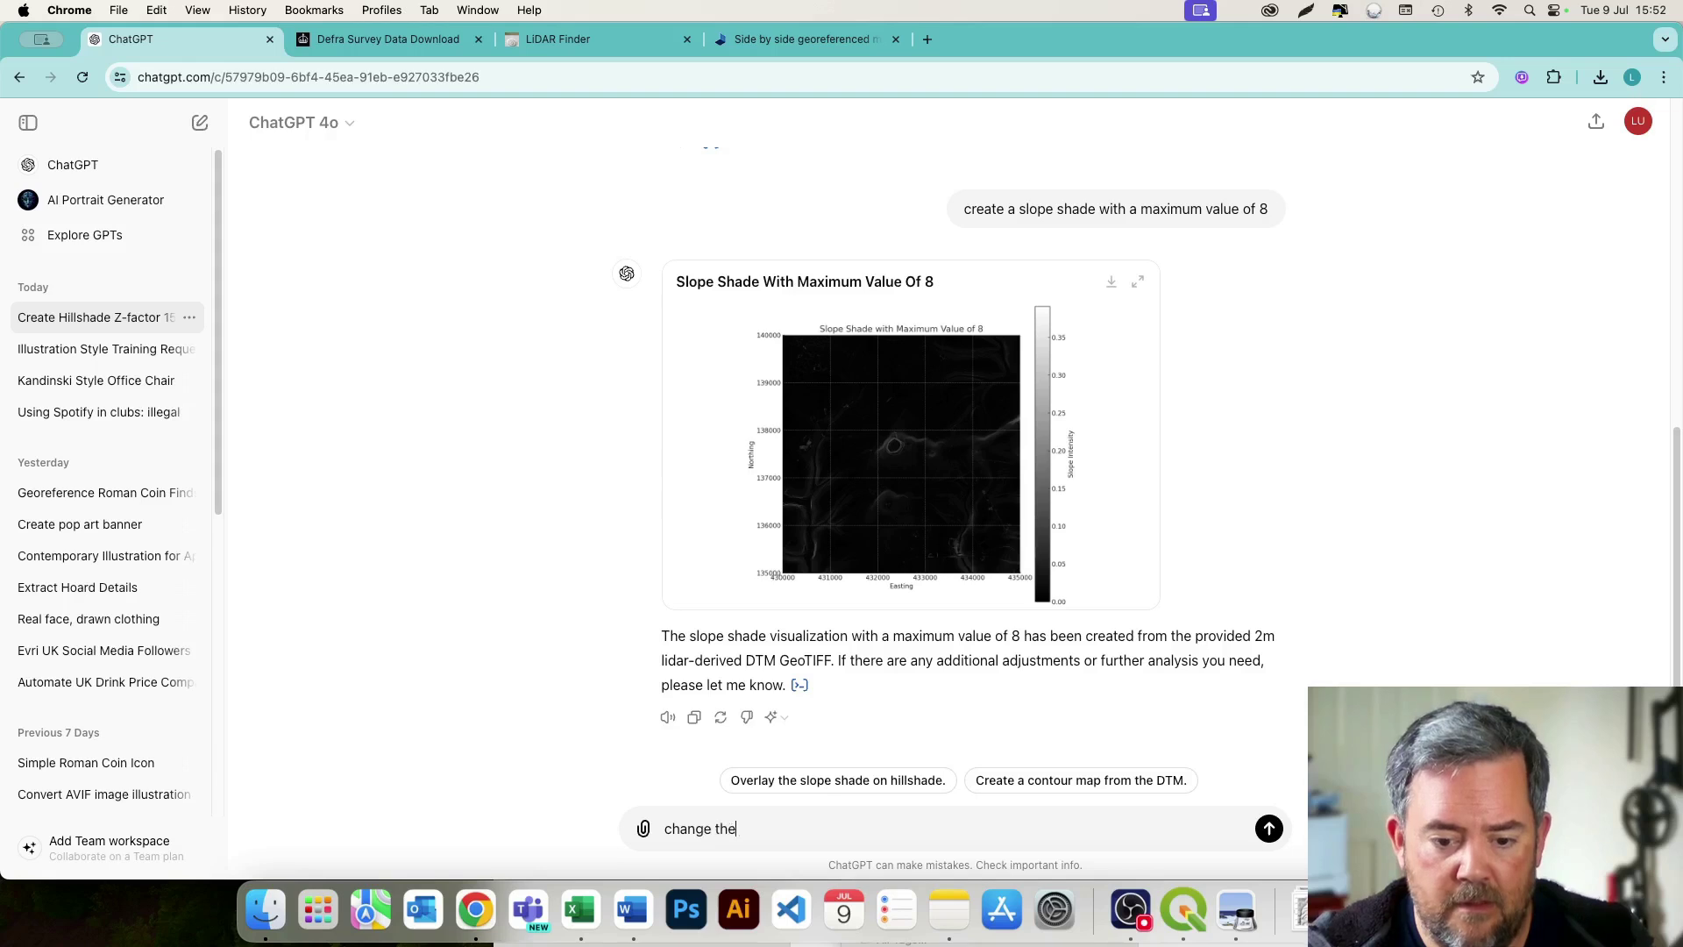
pyautogui.write(' slop3e ')
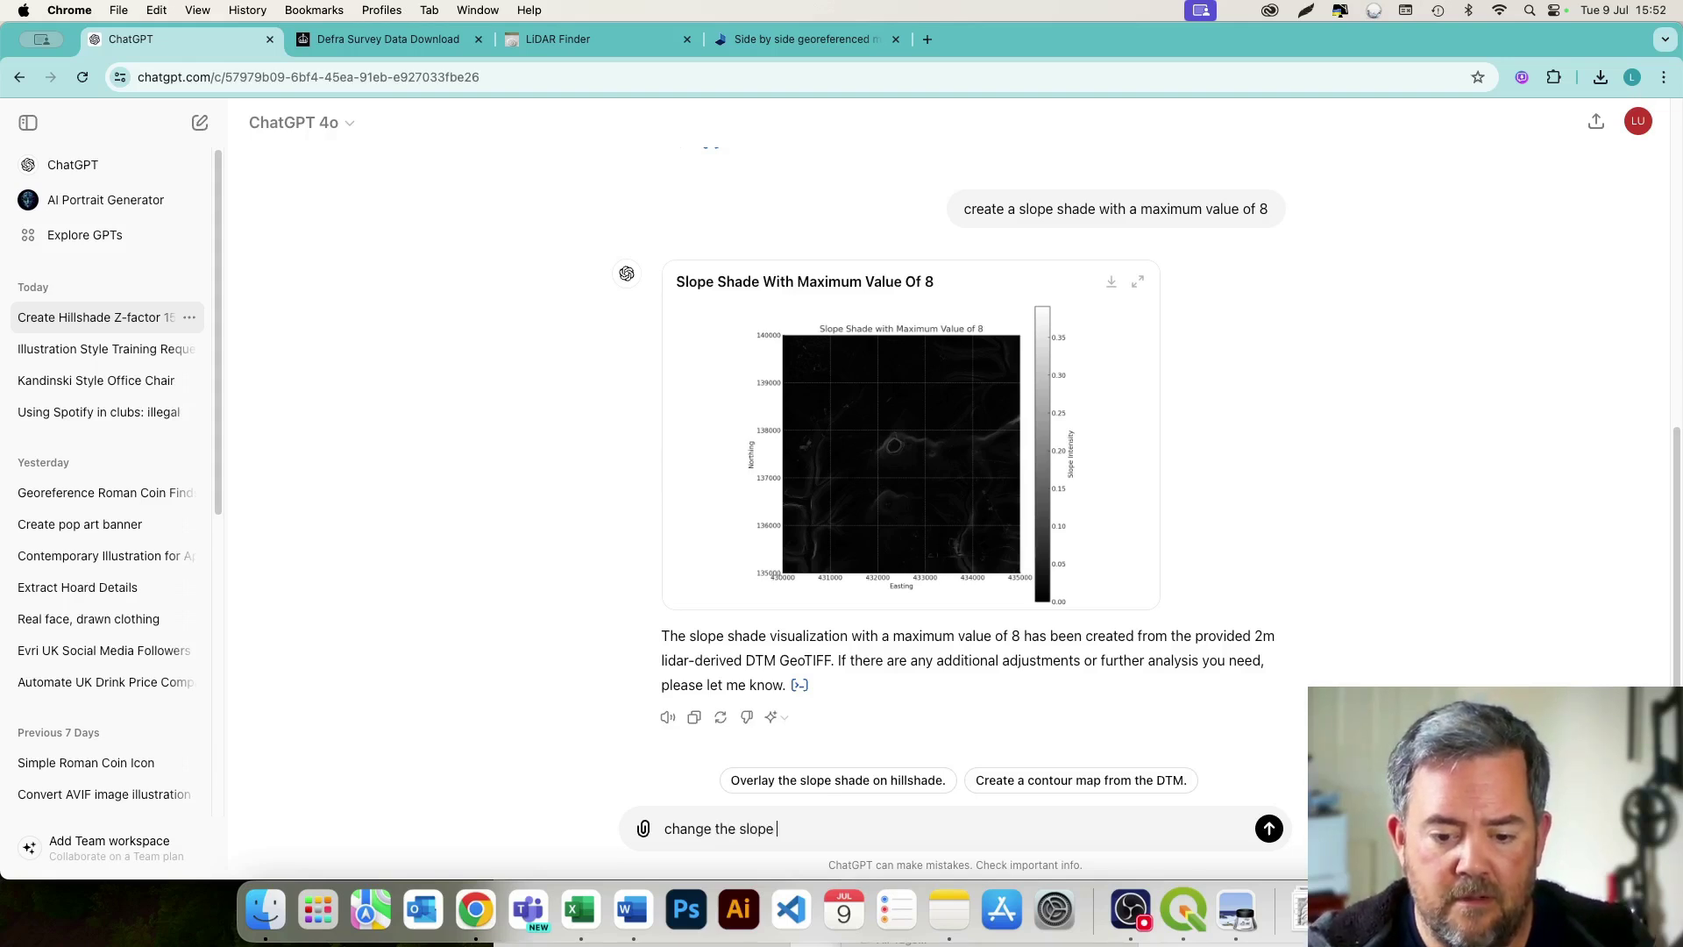
pyautogui.write('shade to have ')
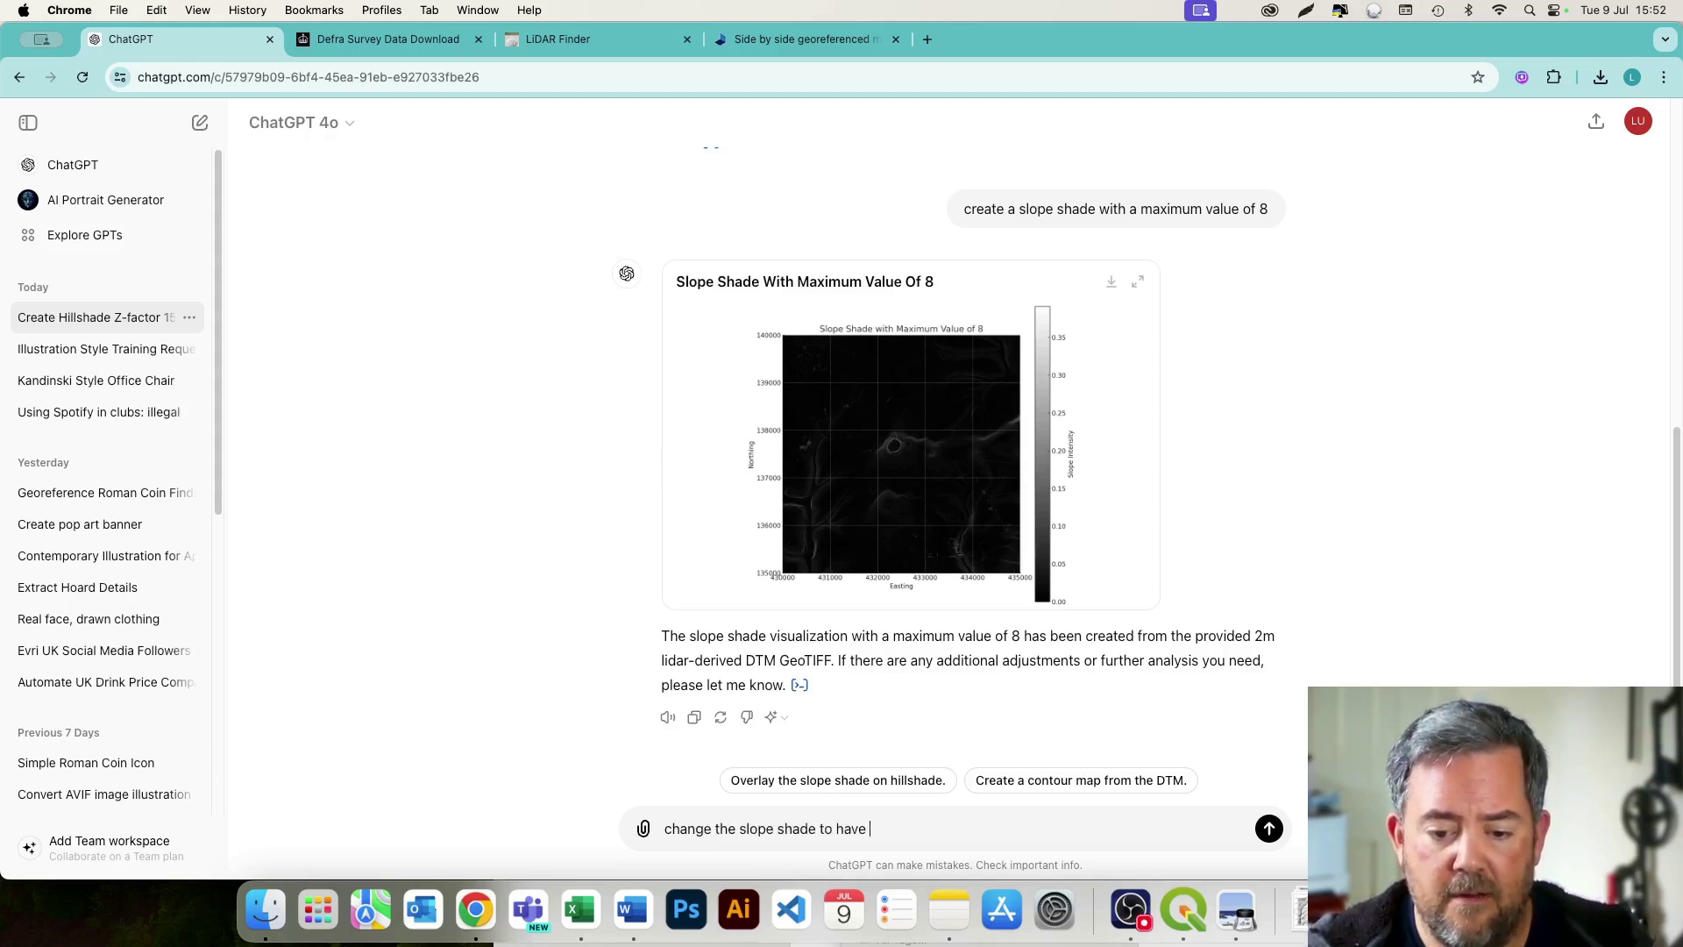
pyautogui.write('a max factor')
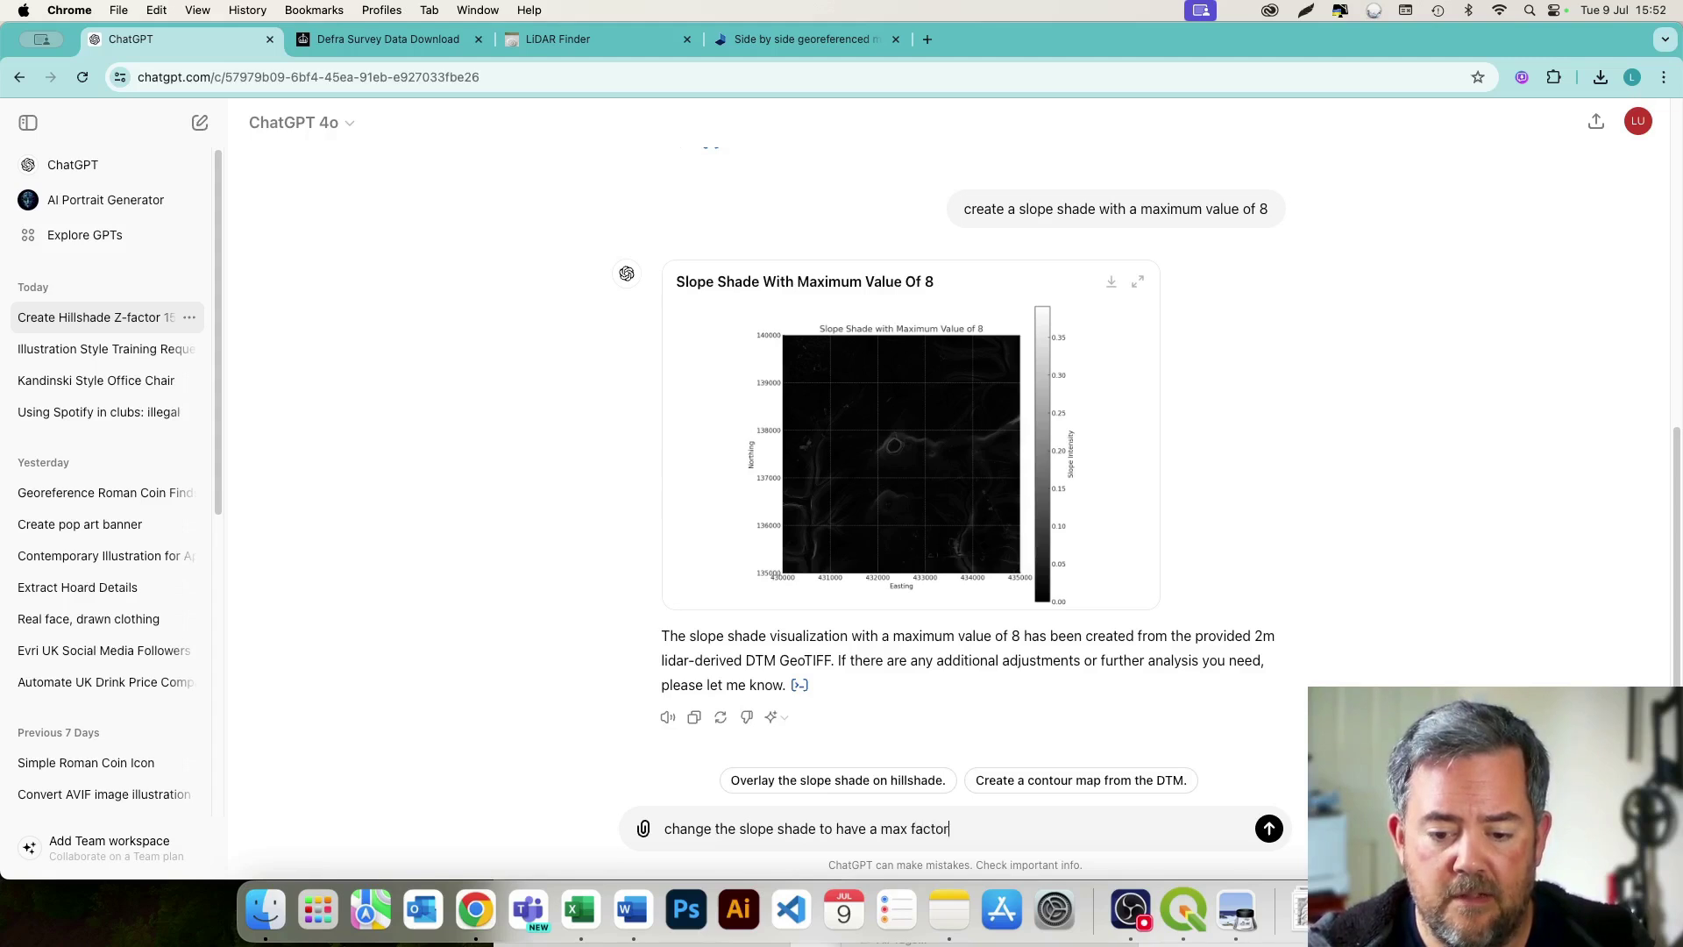
pyautogui.write(' of 100')
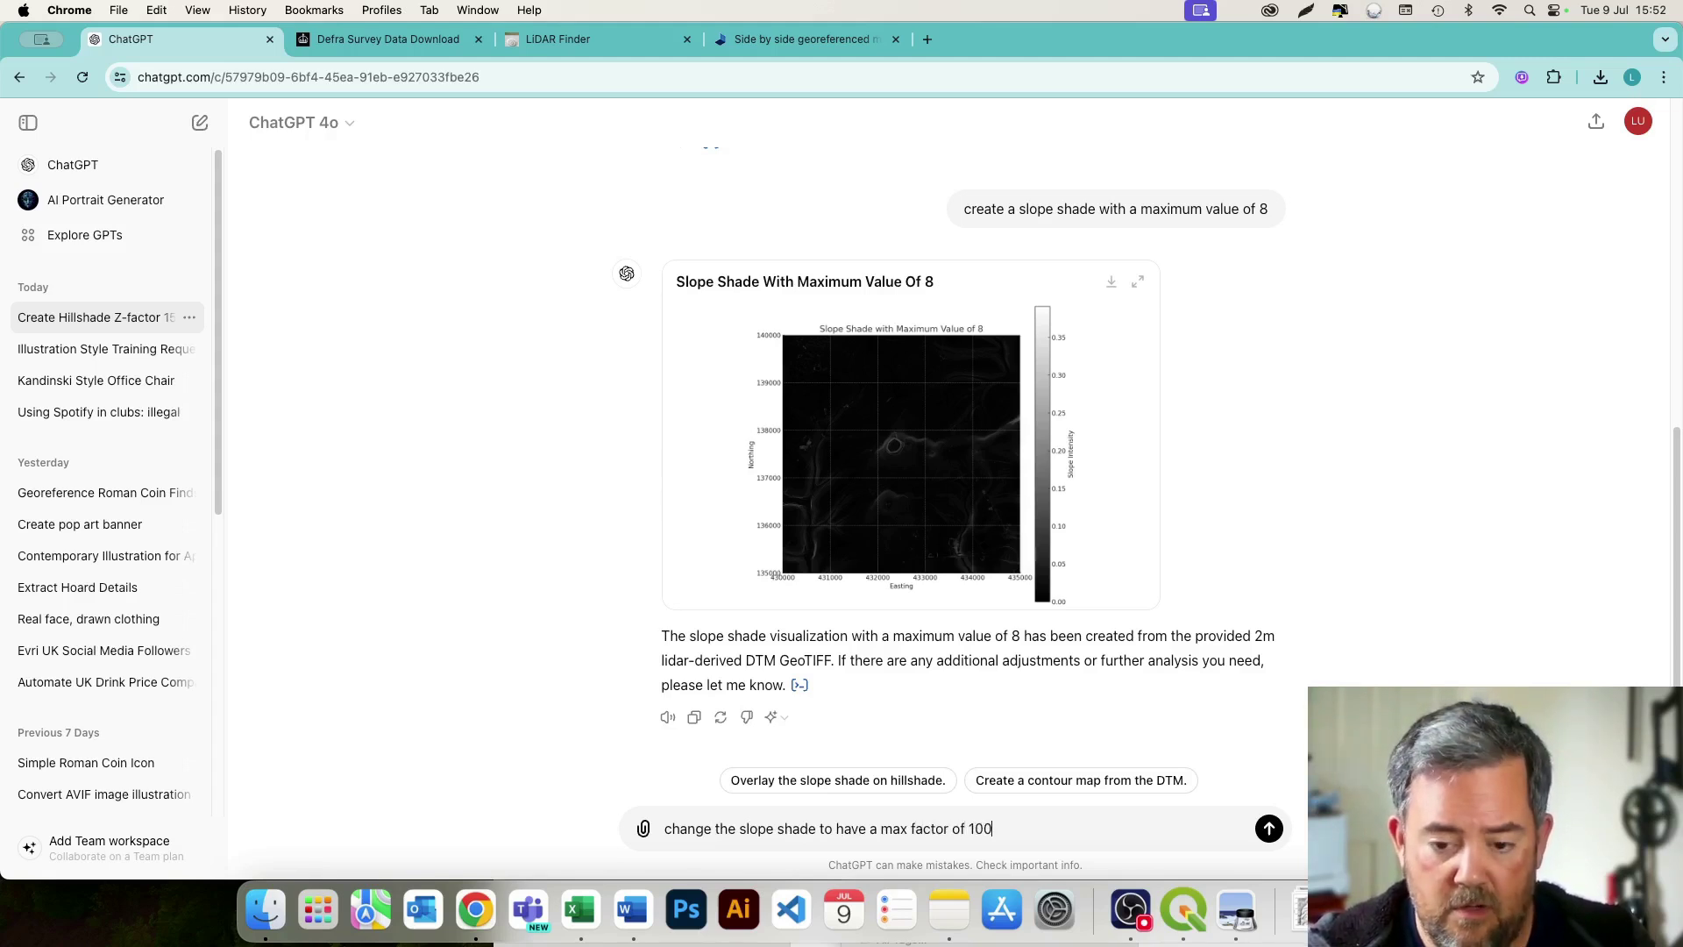
pyautogui.write(' and maximum va')
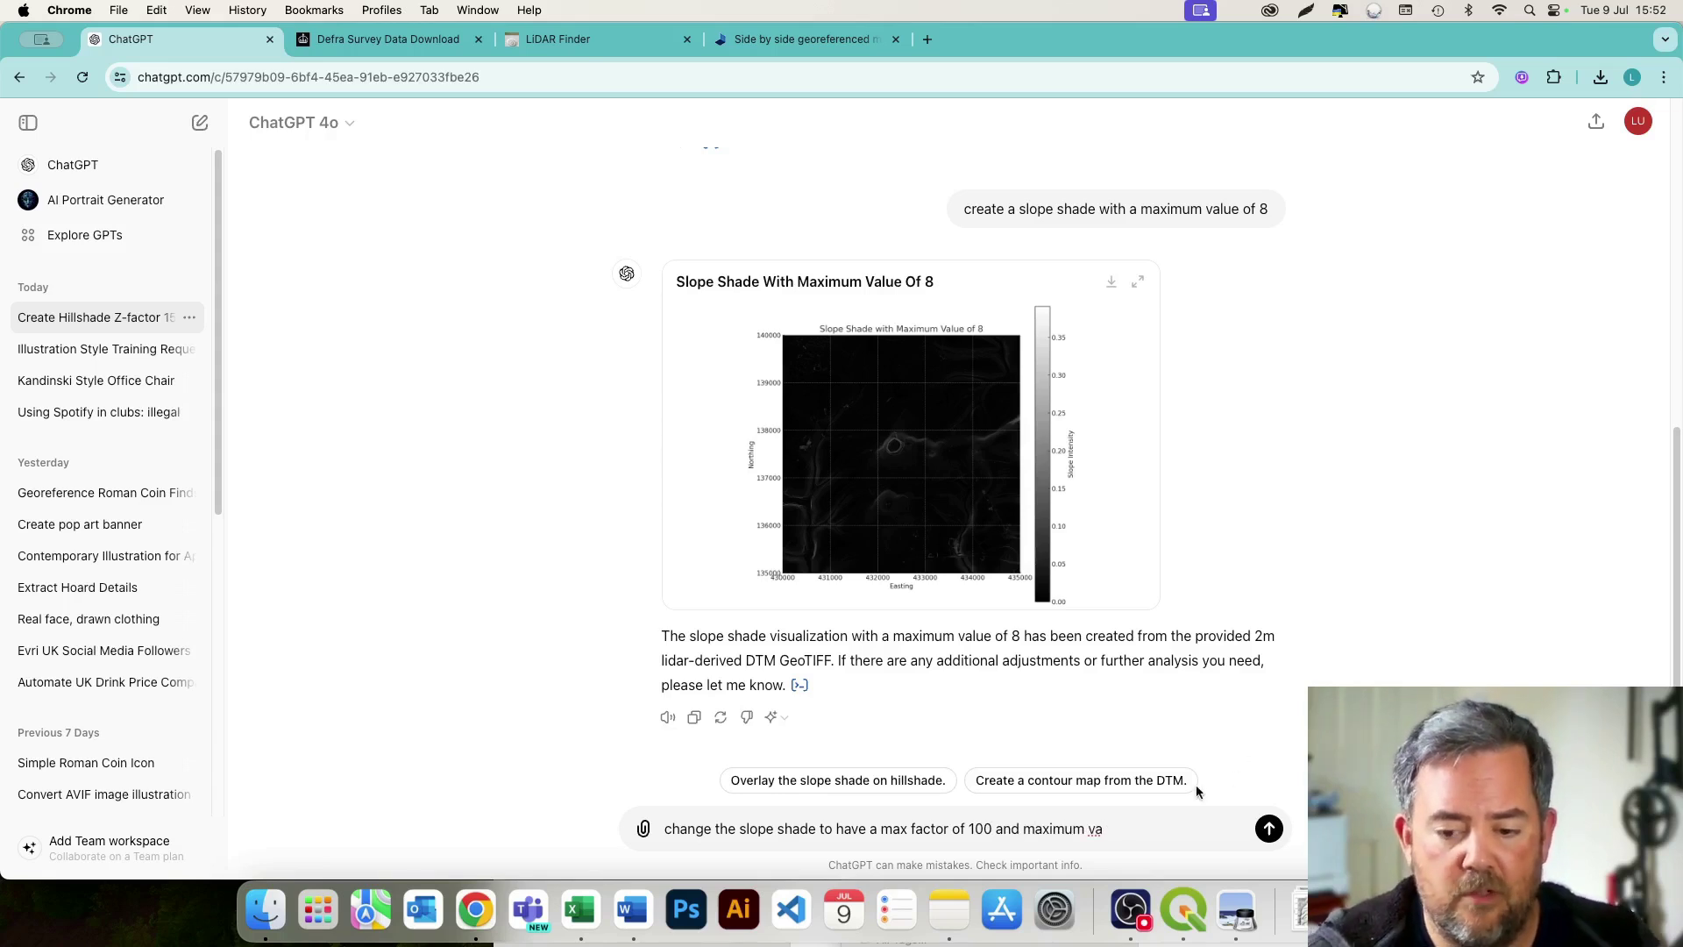
pyautogui.press('super+a')
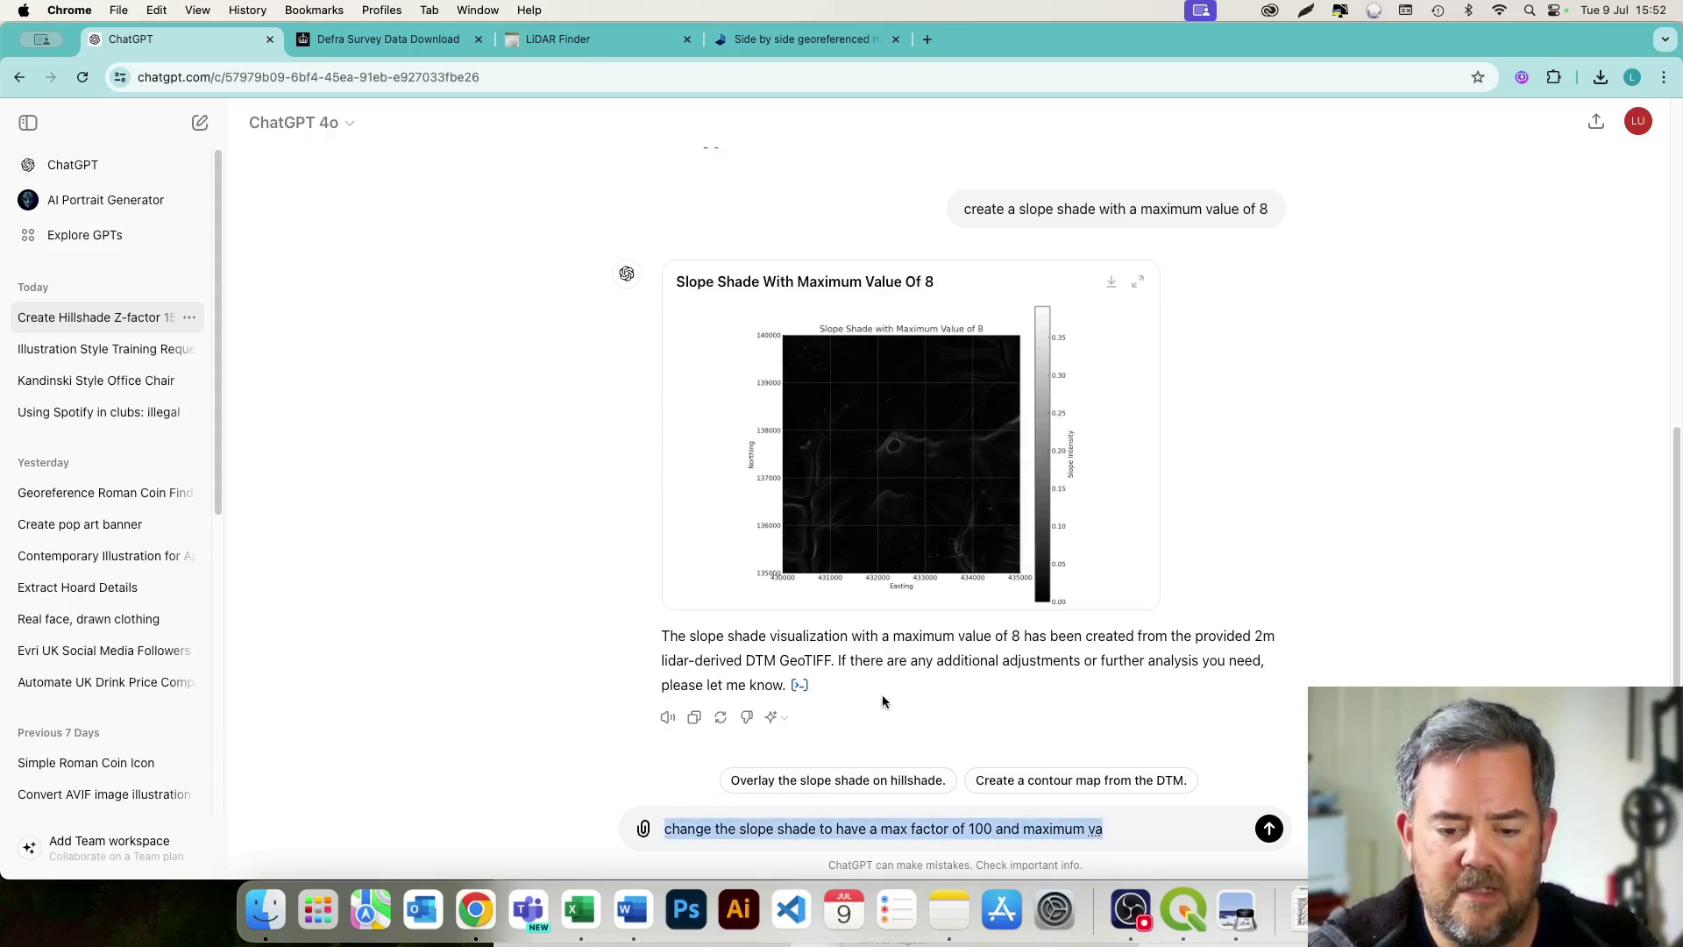
pyautogui.press('BackSpace')
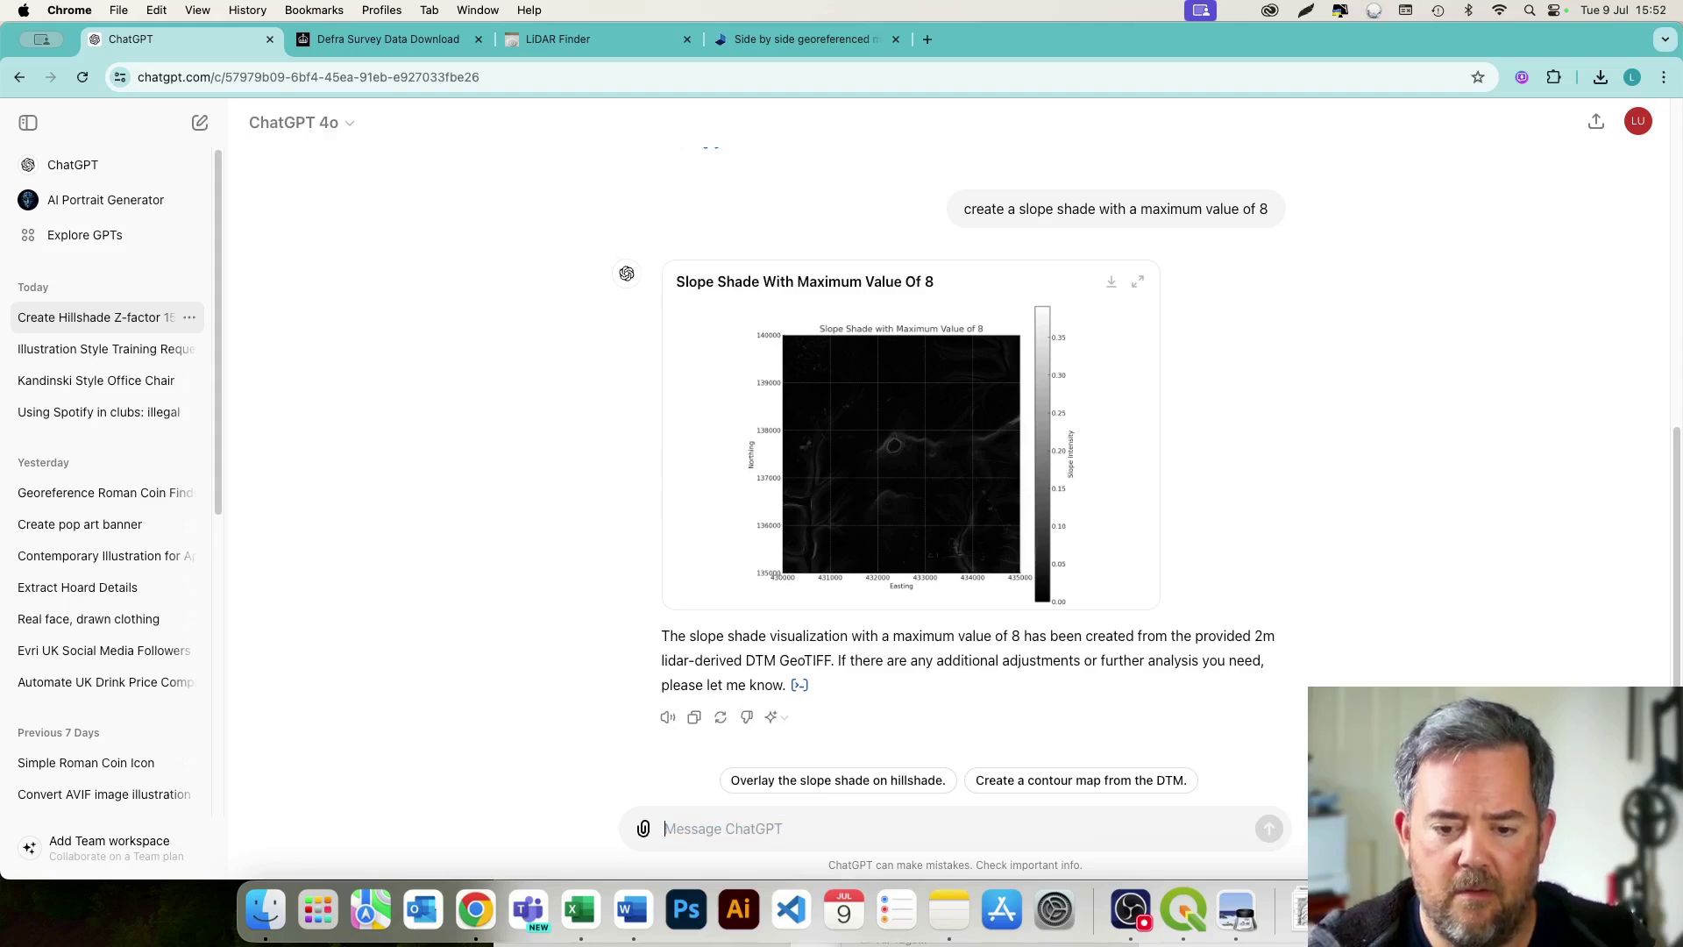
pyautogui.write('change the slope shade')
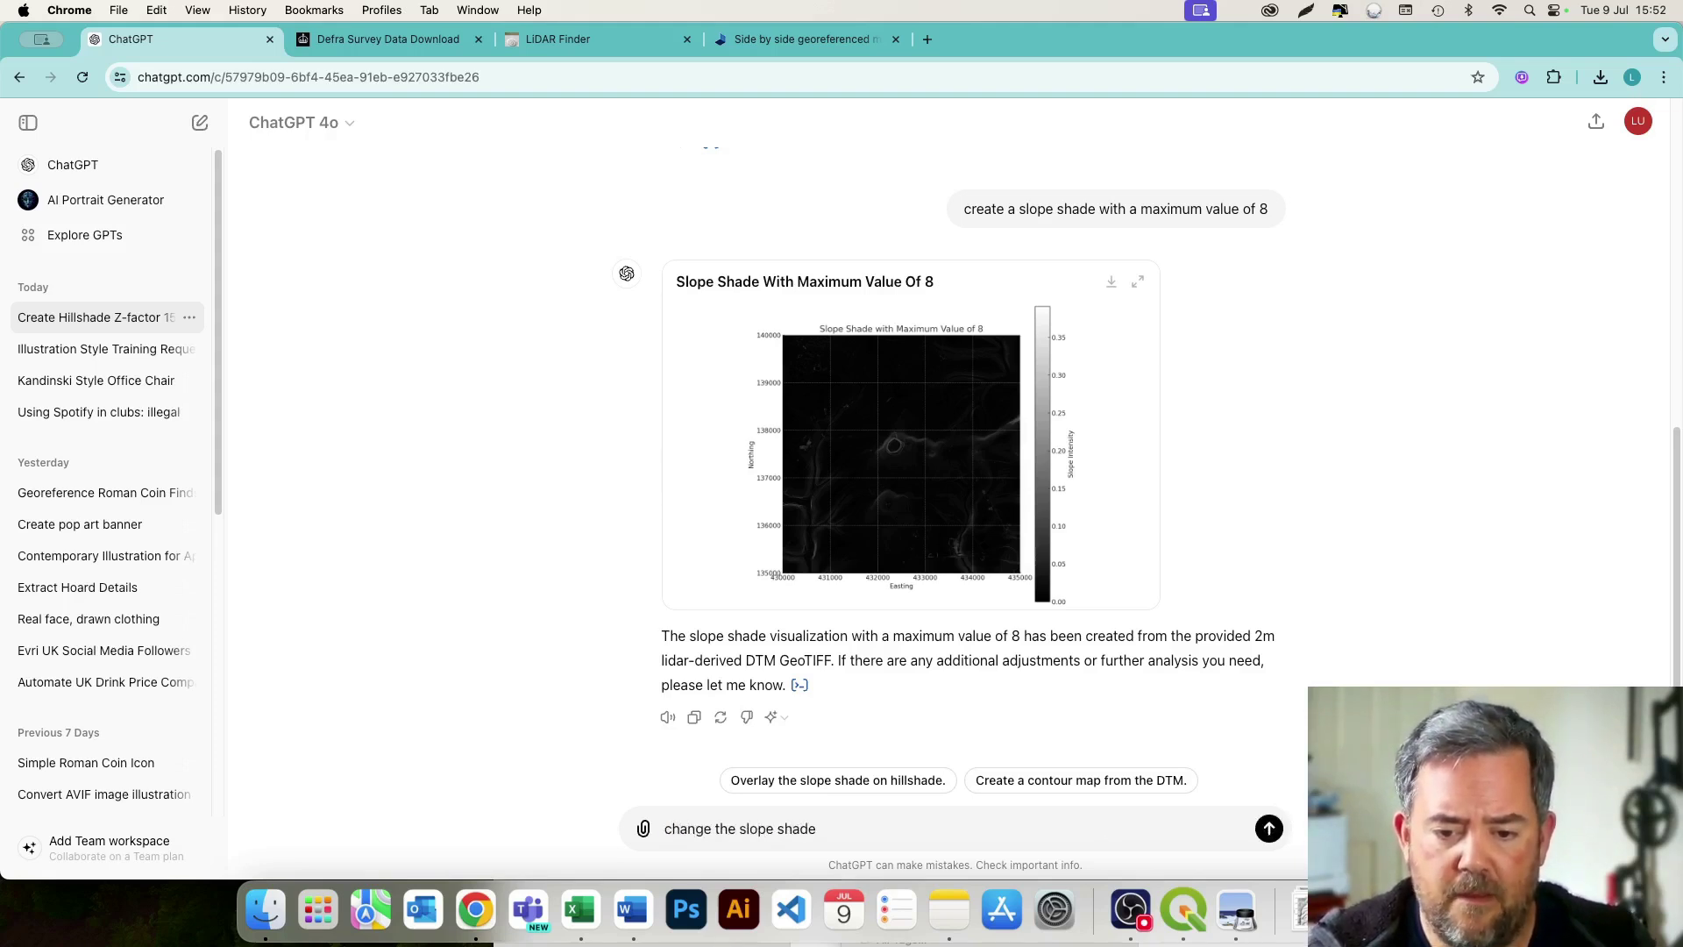
pyautogui.write(' to a max')
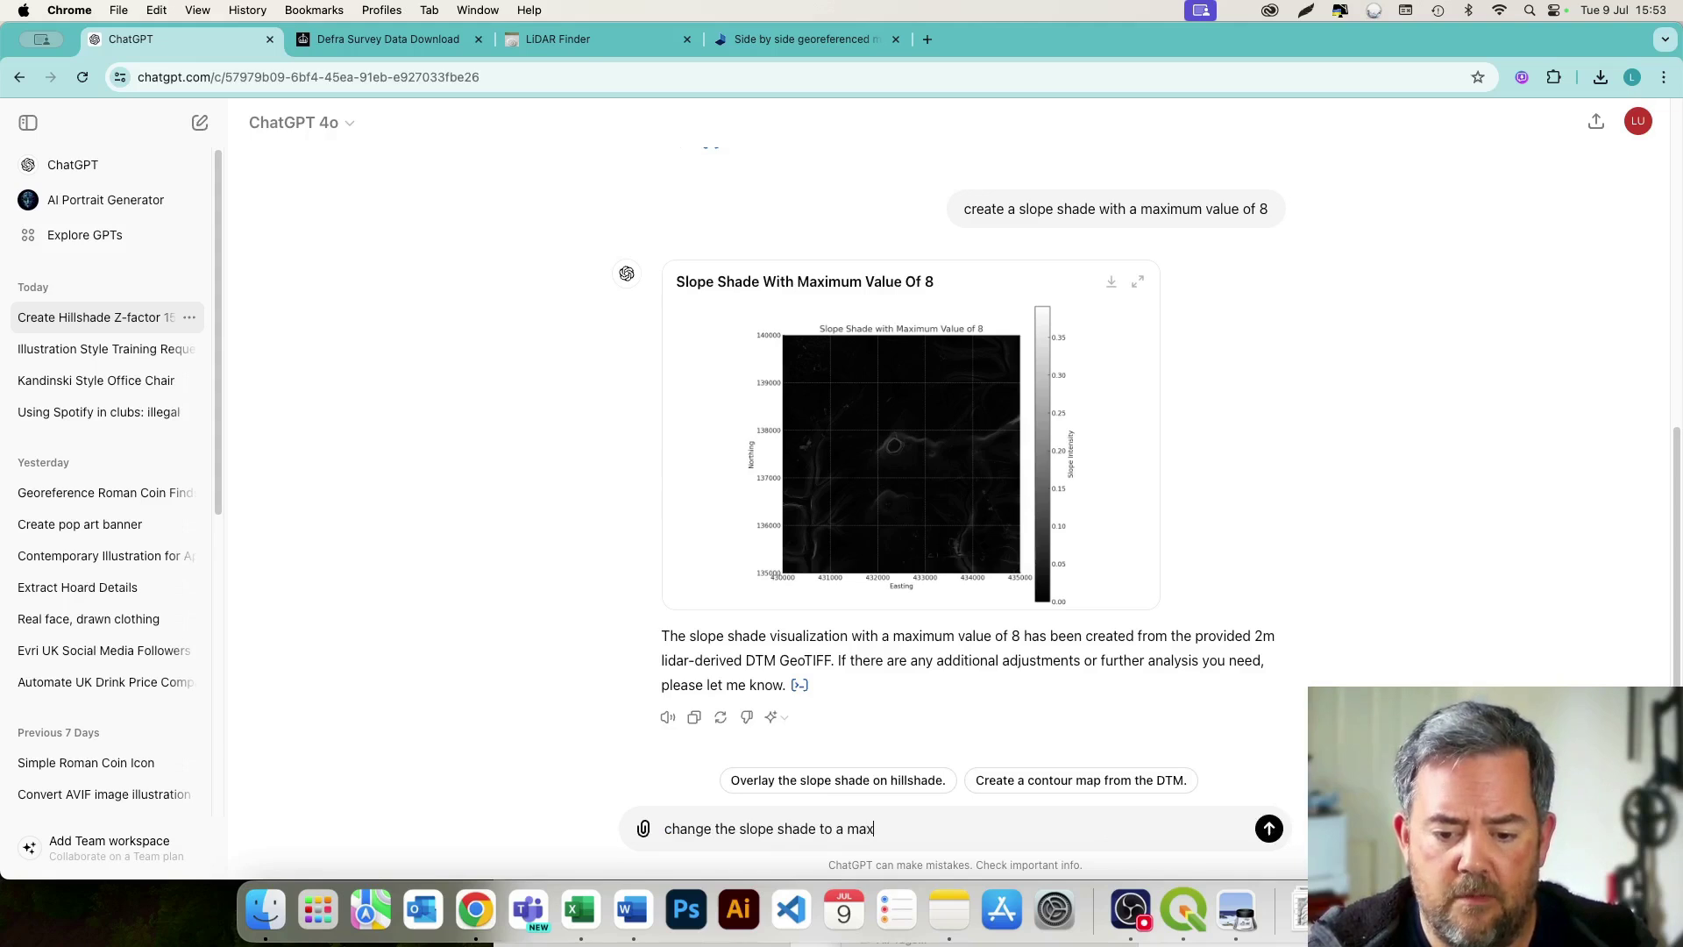
pyautogui.write(' value of')
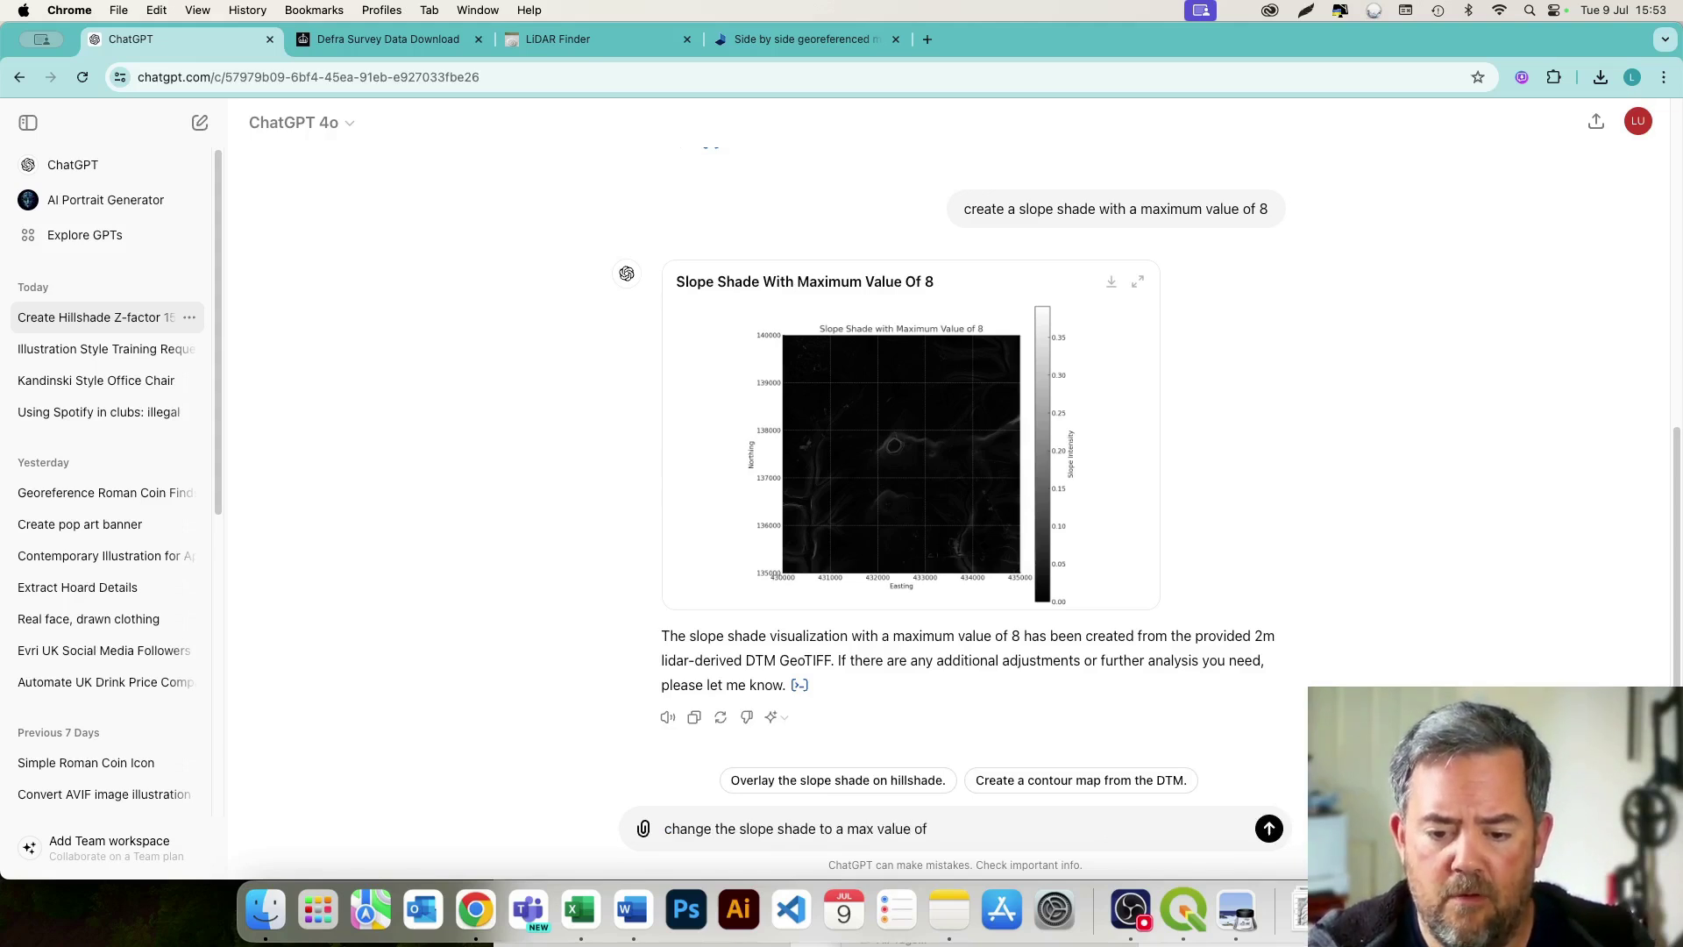
pyautogui.write(' 1')
pyautogui.press('Return')
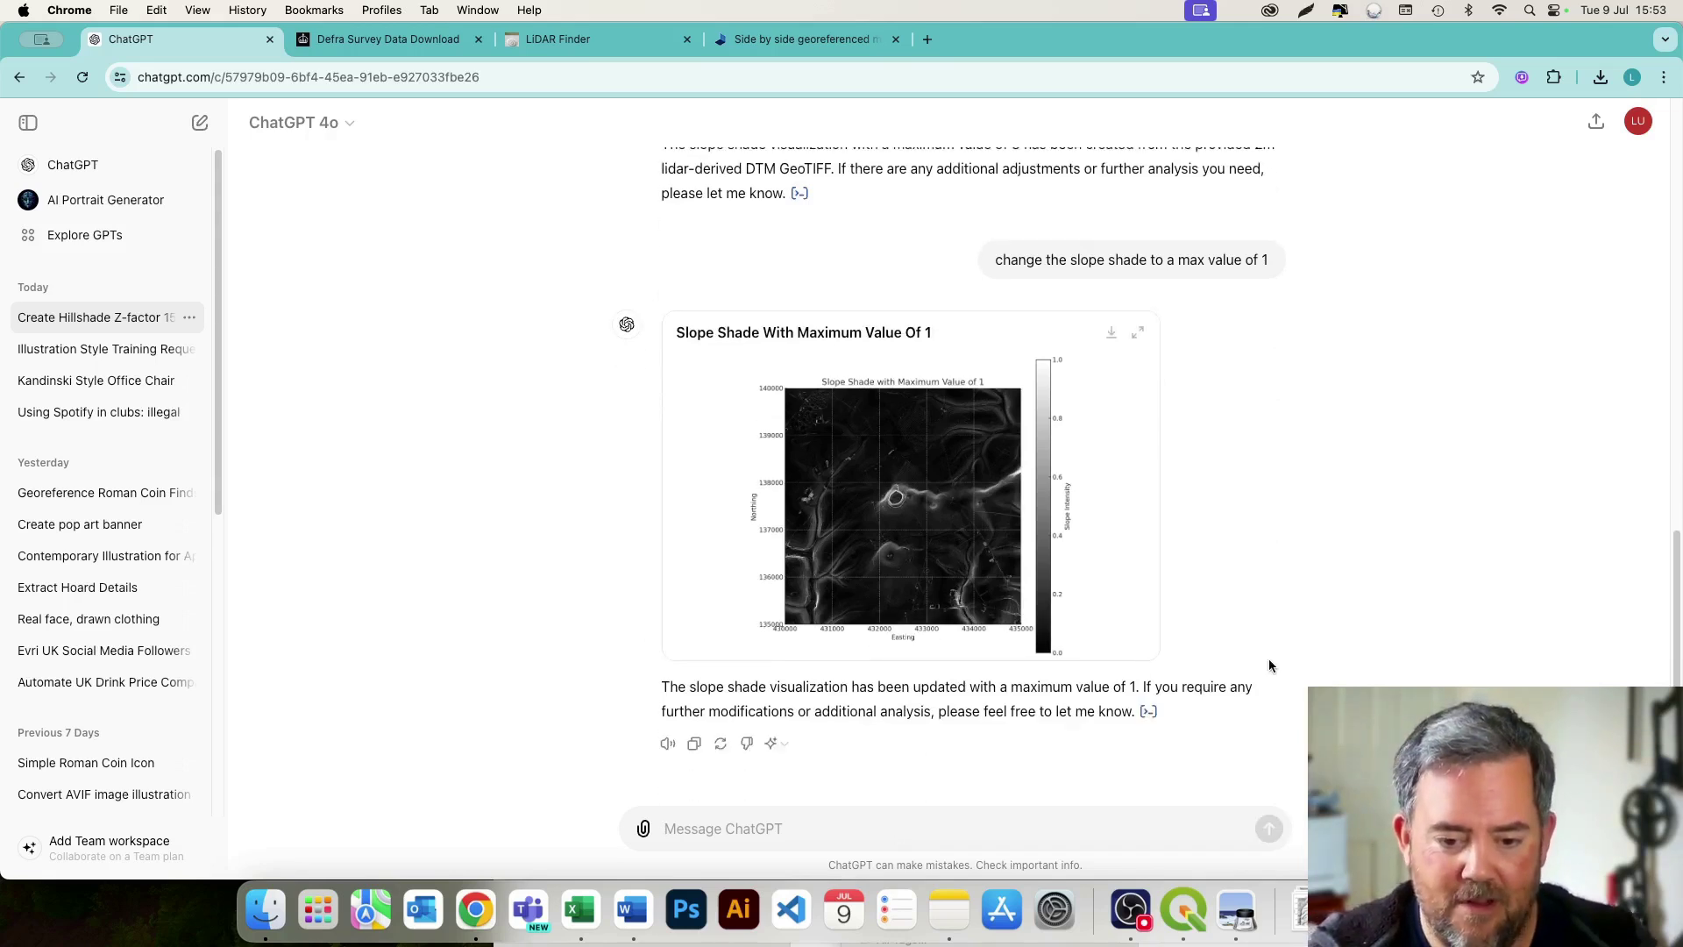
# Request a slope shade visualization with max value 0.2 and mark Response 1 as preferred
pyautogui.write('change the slope shade visuli')
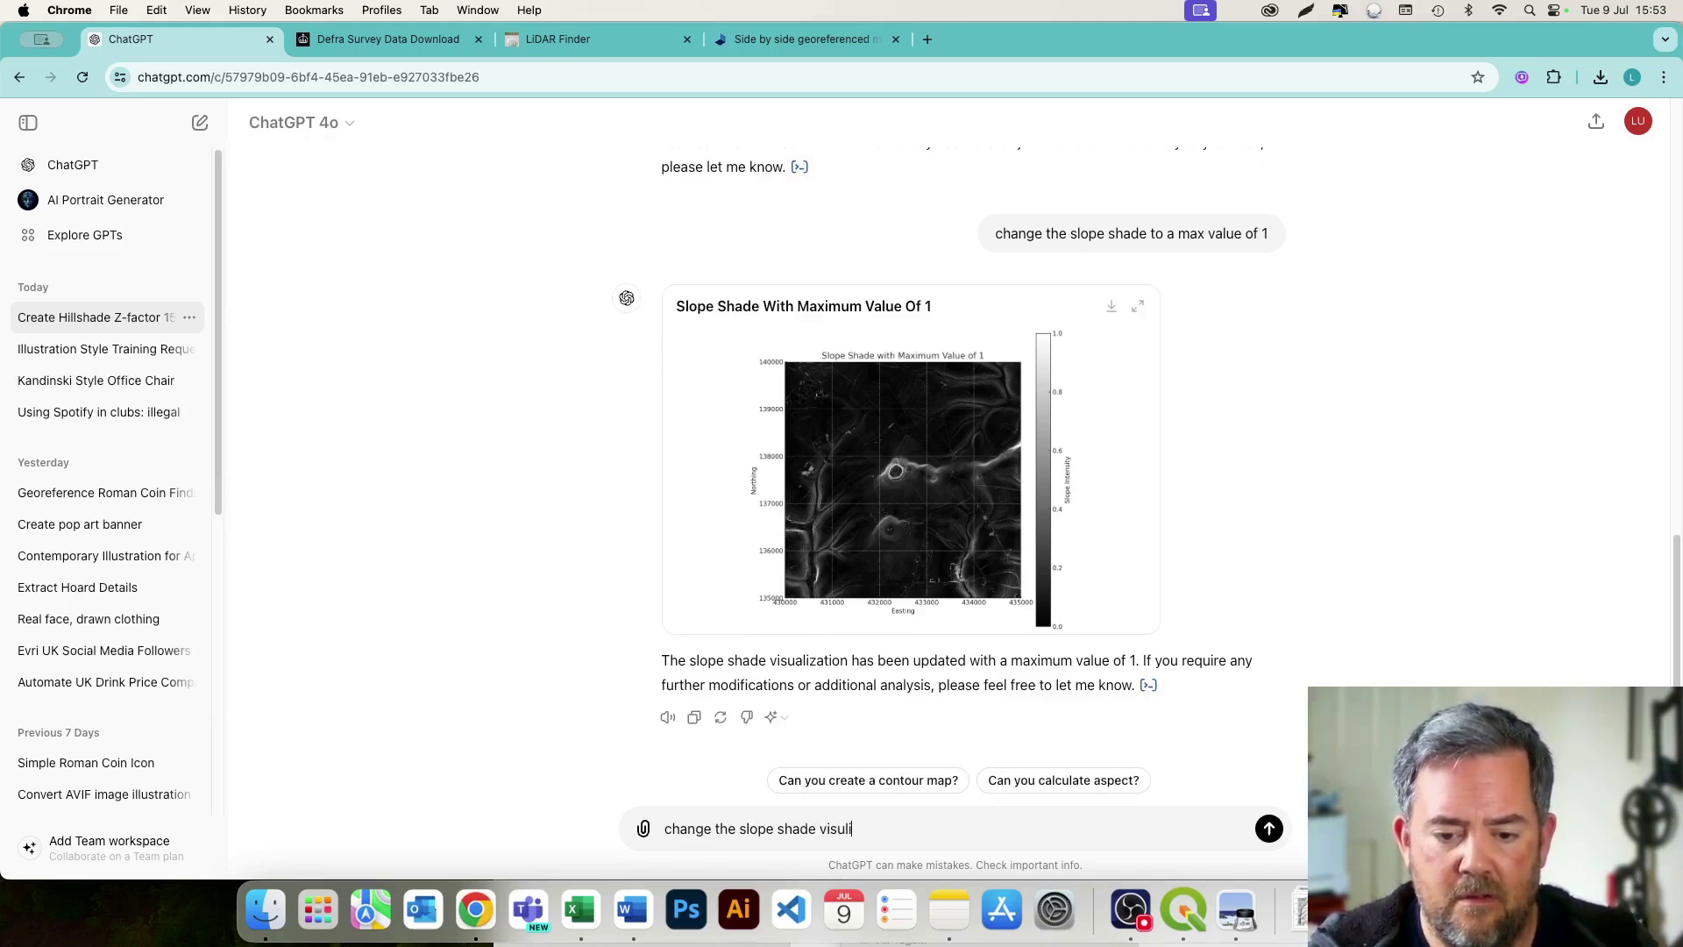
pyautogui.write('z')
pyautogui.write('ation ')
pyautogui.write('to ahve a')
pyautogui.press('BackSpace')
pyautogui.press('BackSpace')
pyautogui.press('BackSpace')
pyautogui.press('BackSpace')
pyautogui.press('BackSpace')
pyautogui.press('BackSpace')
pyautogui.write('have a max')
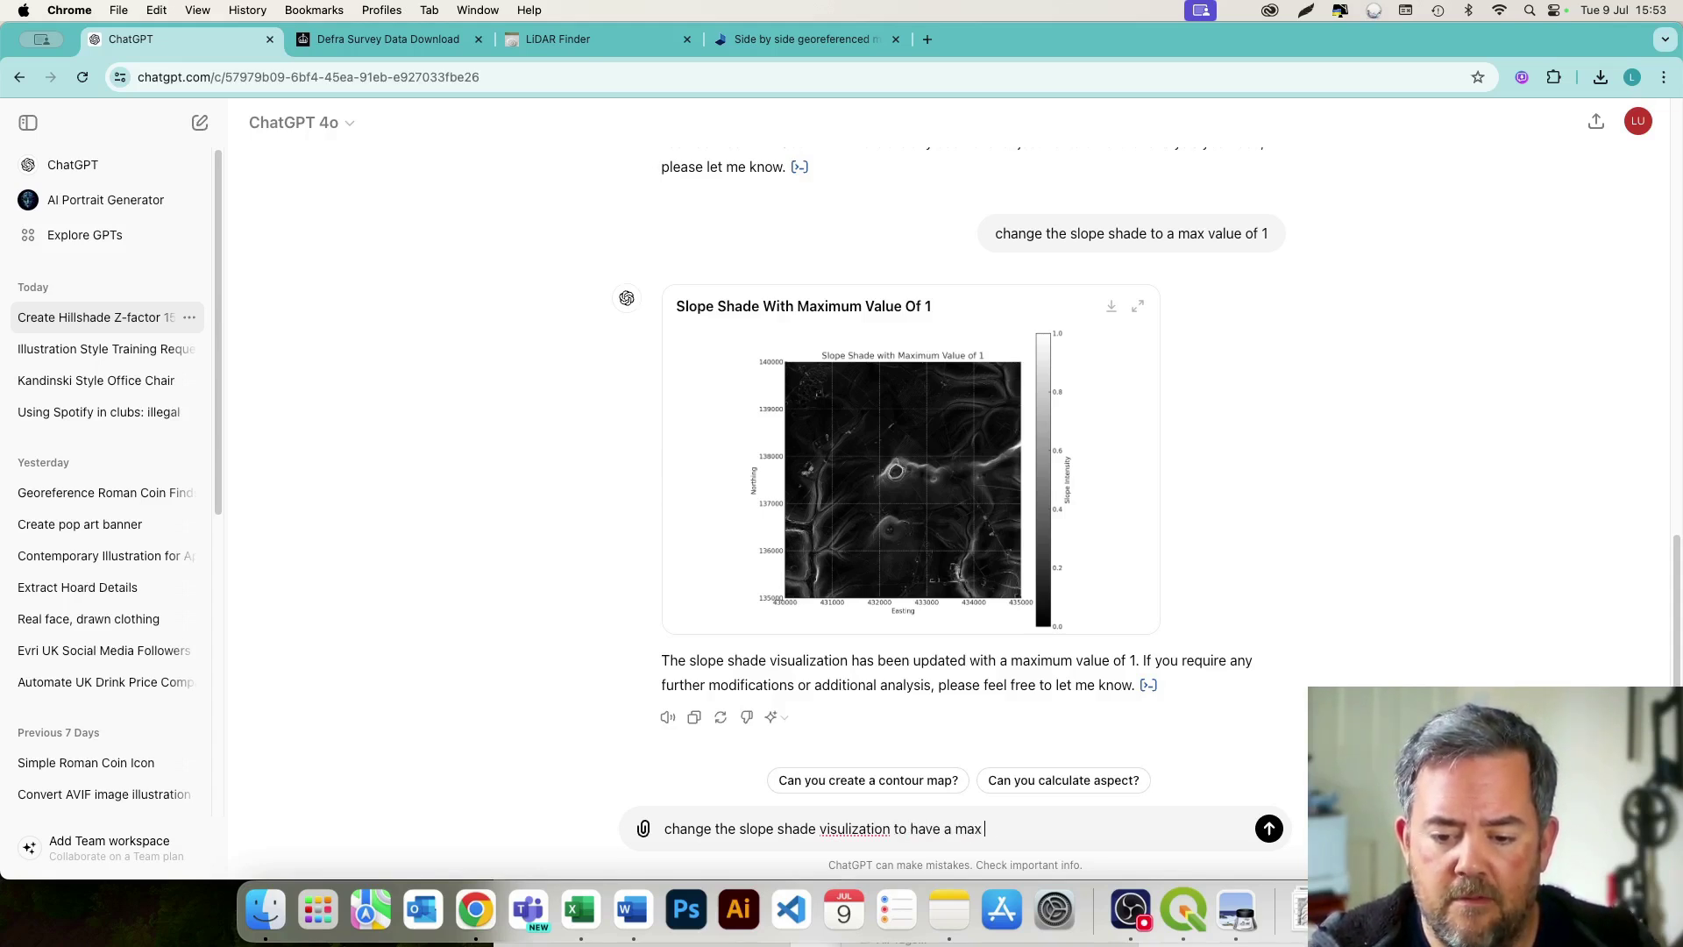
pyautogui.write(' value of')
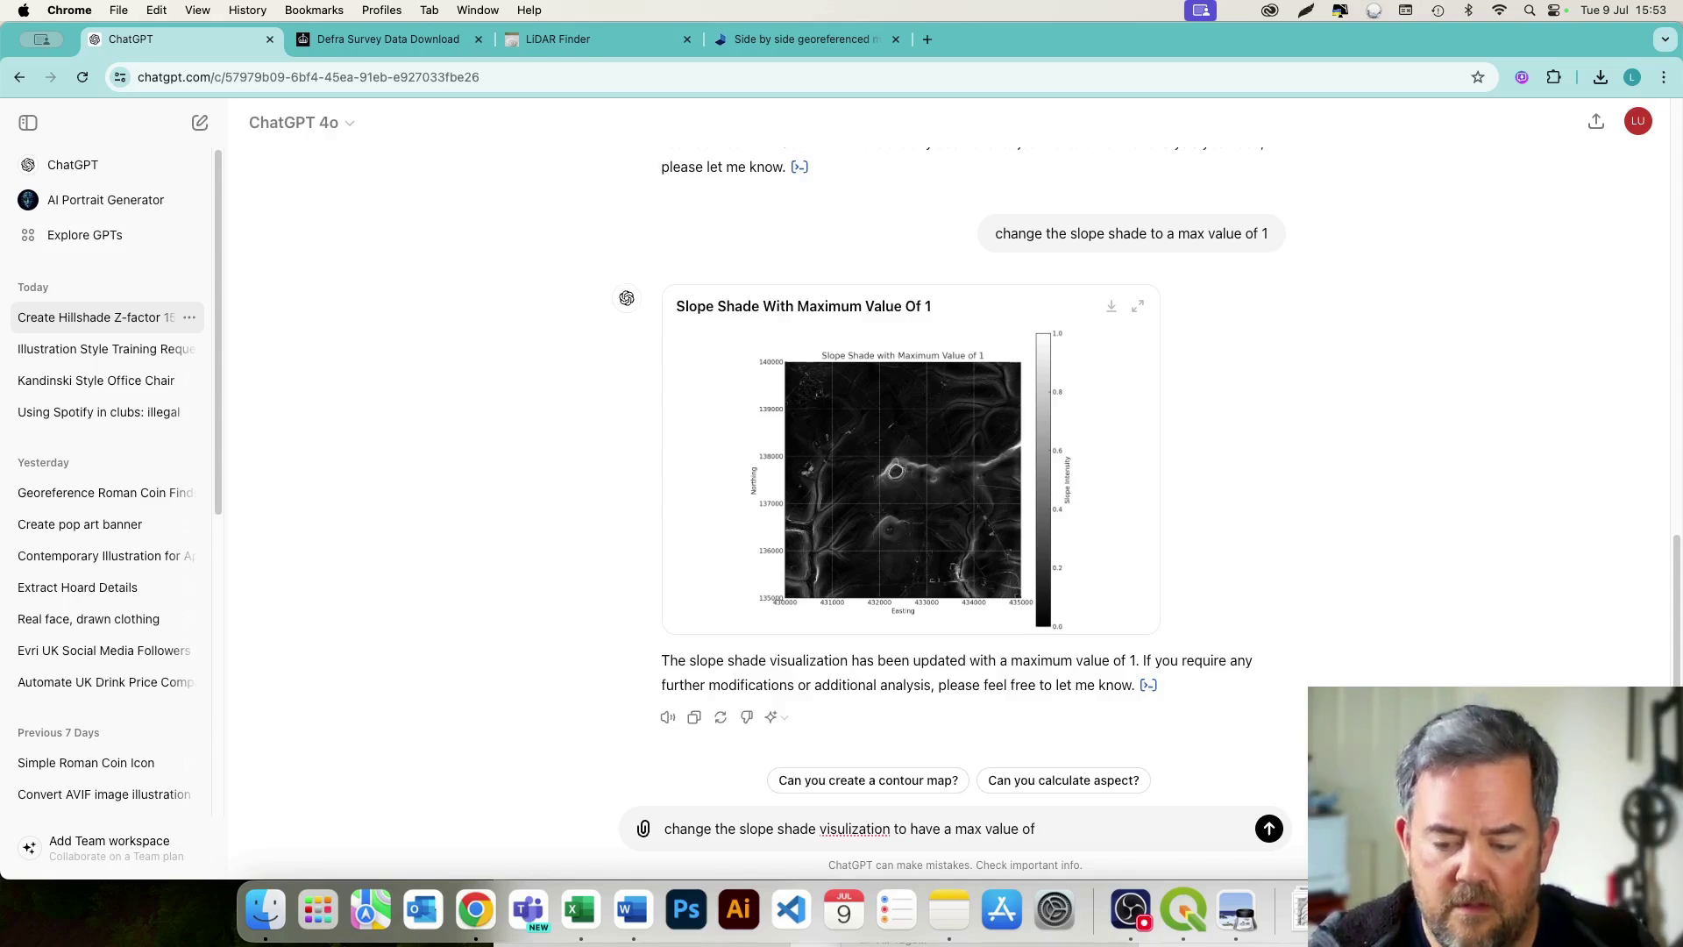
pyautogui.write(' 0.2')
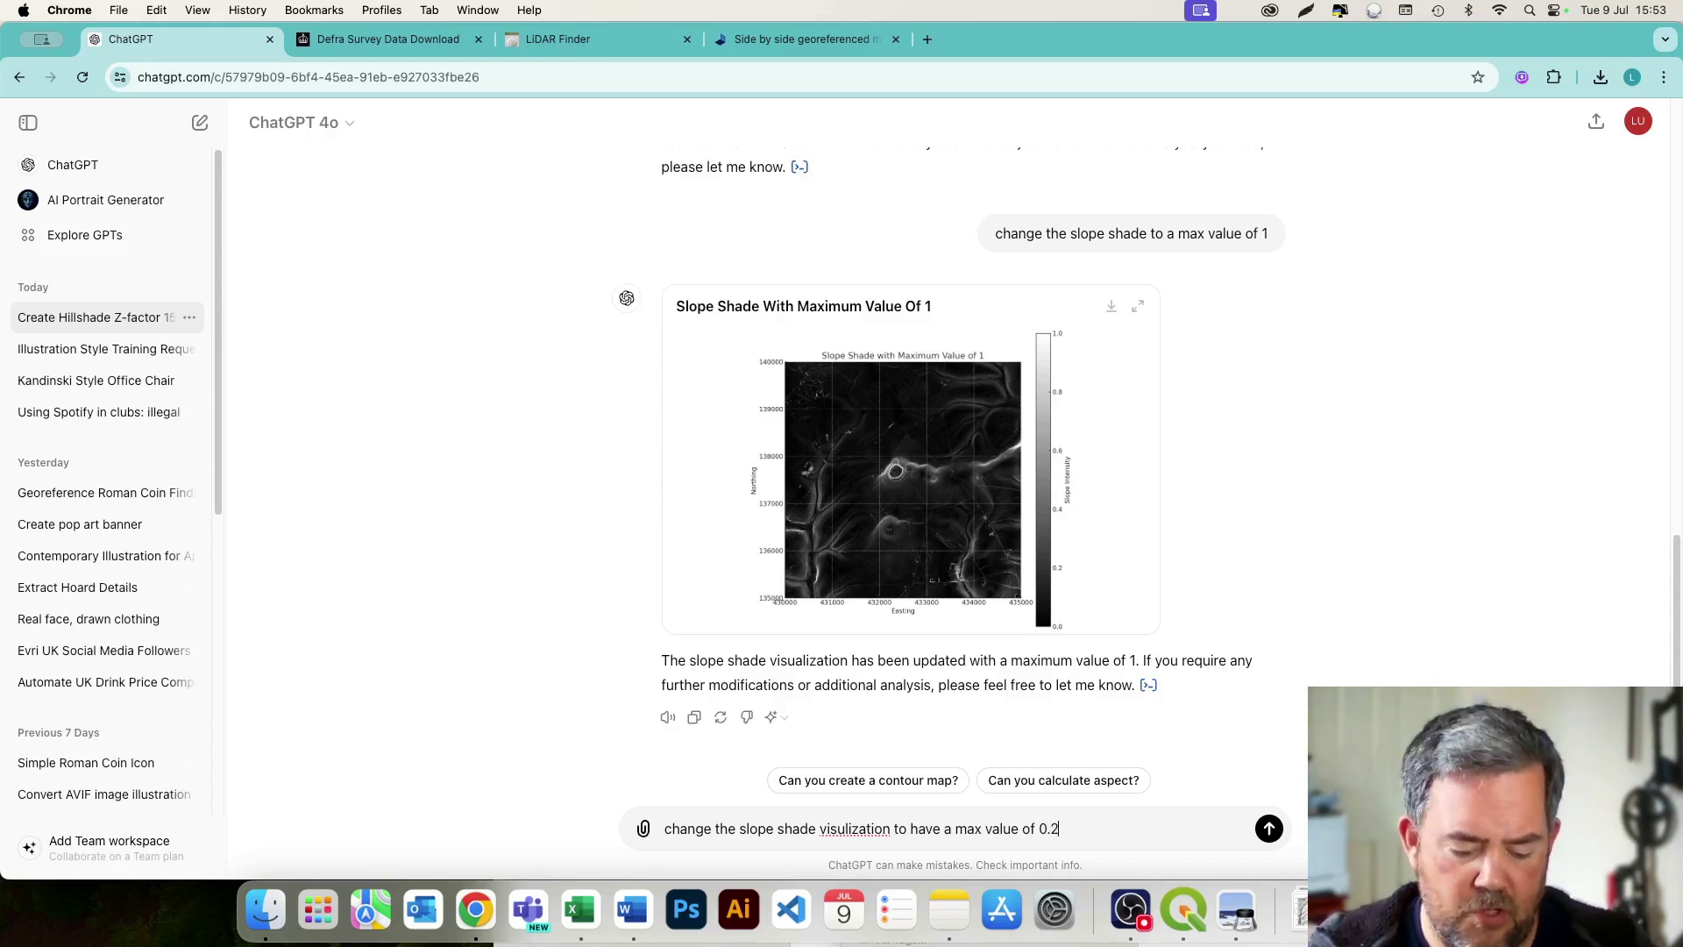
pyautogui.press('Return')
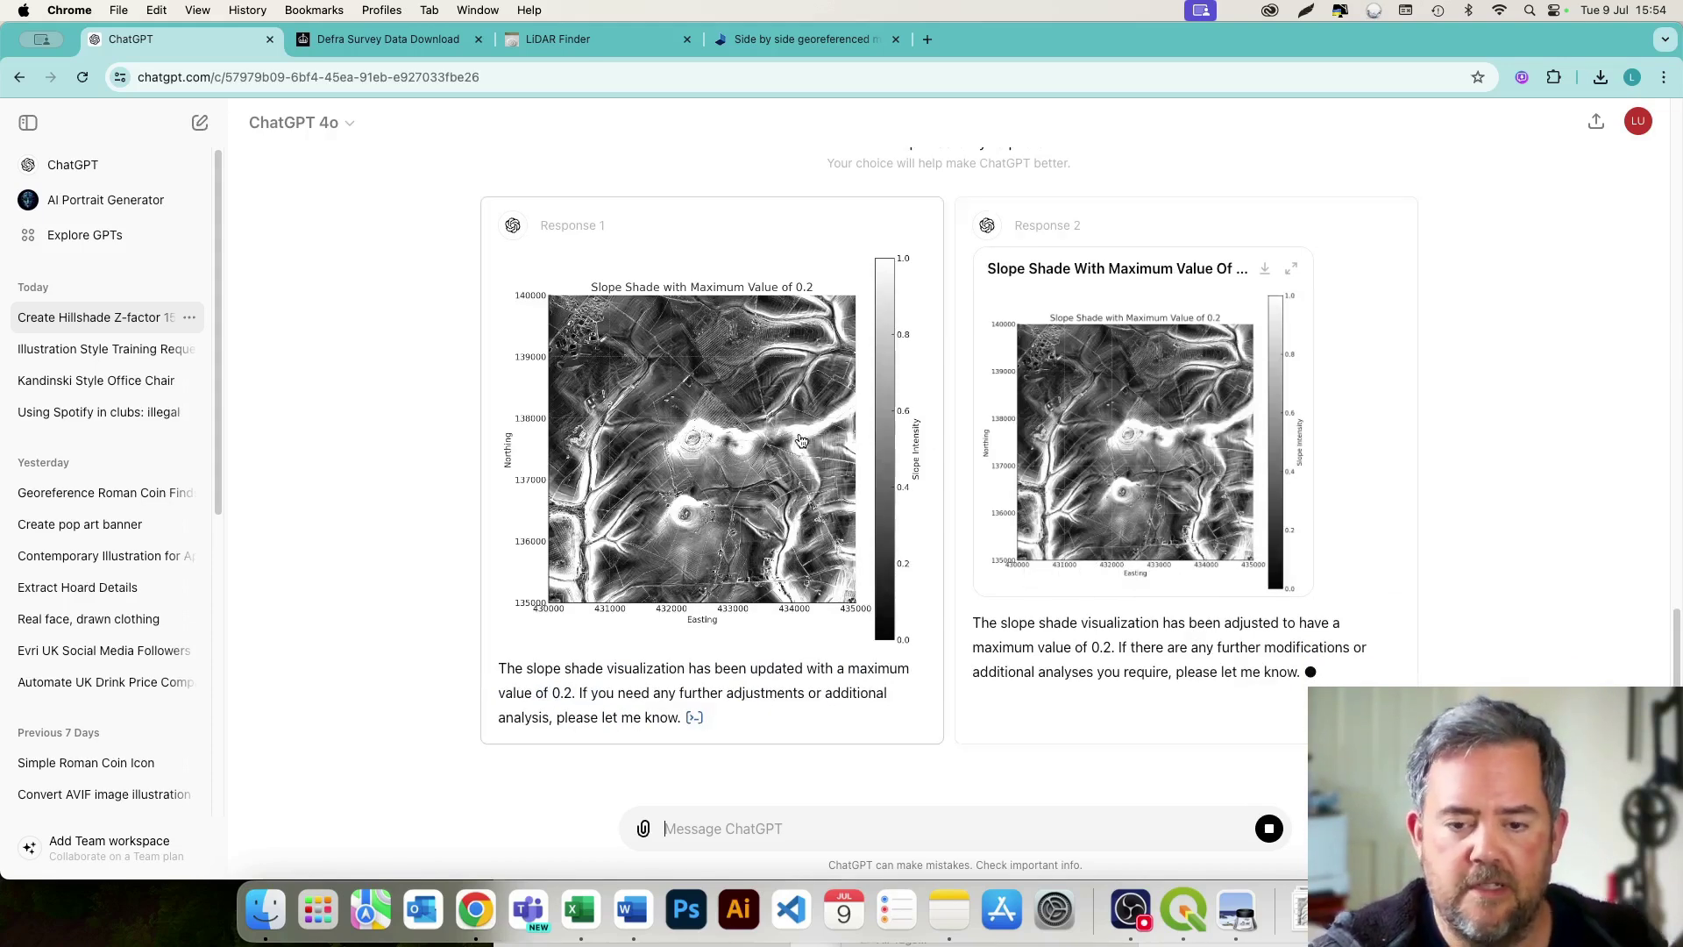
pyautogui.click(727, 431)
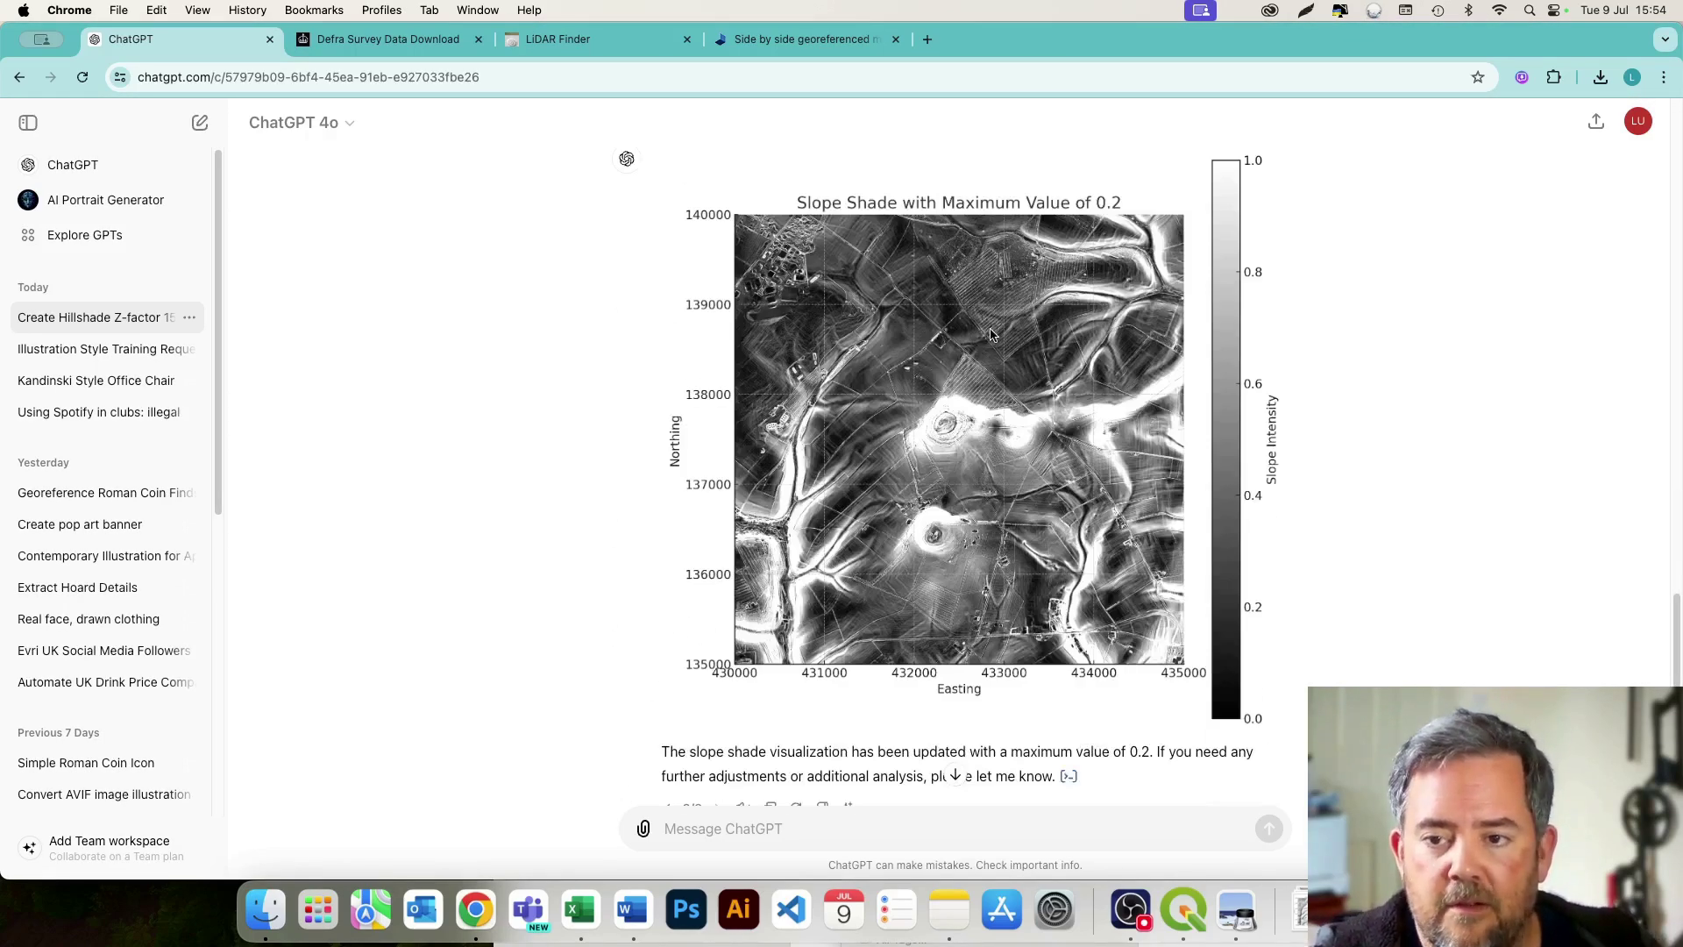
pyautogui.scroll(-2, 885, 627)
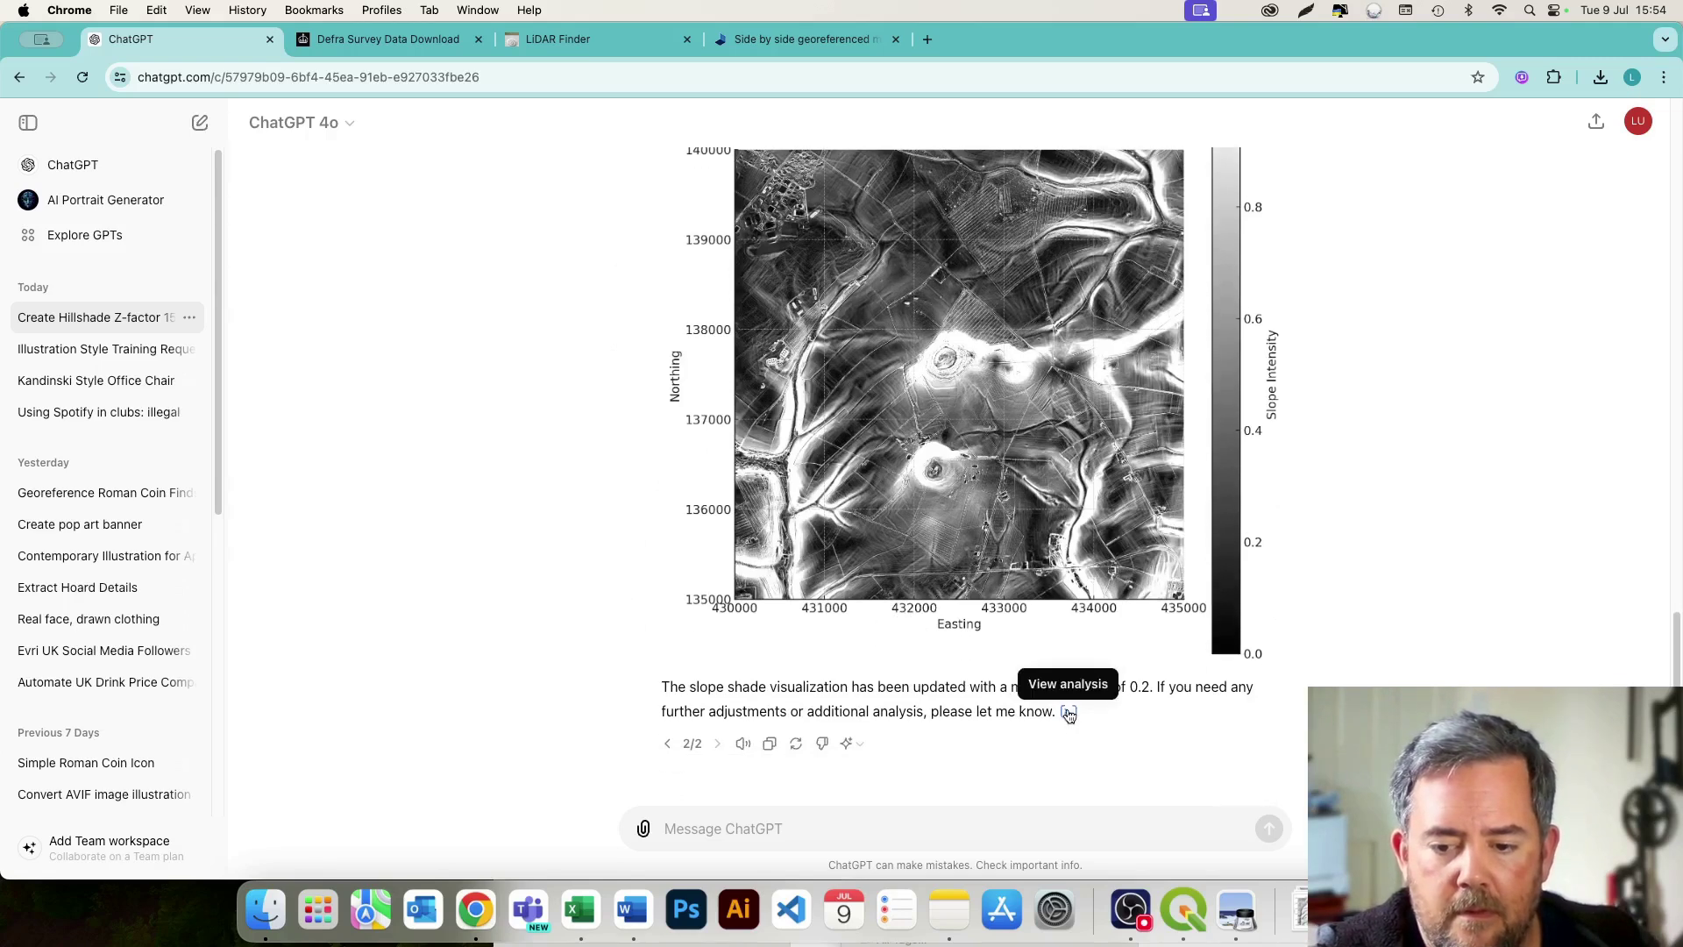
# Ask ChatGPT to create a download link for the slope shade
pyautogui.write('cr')
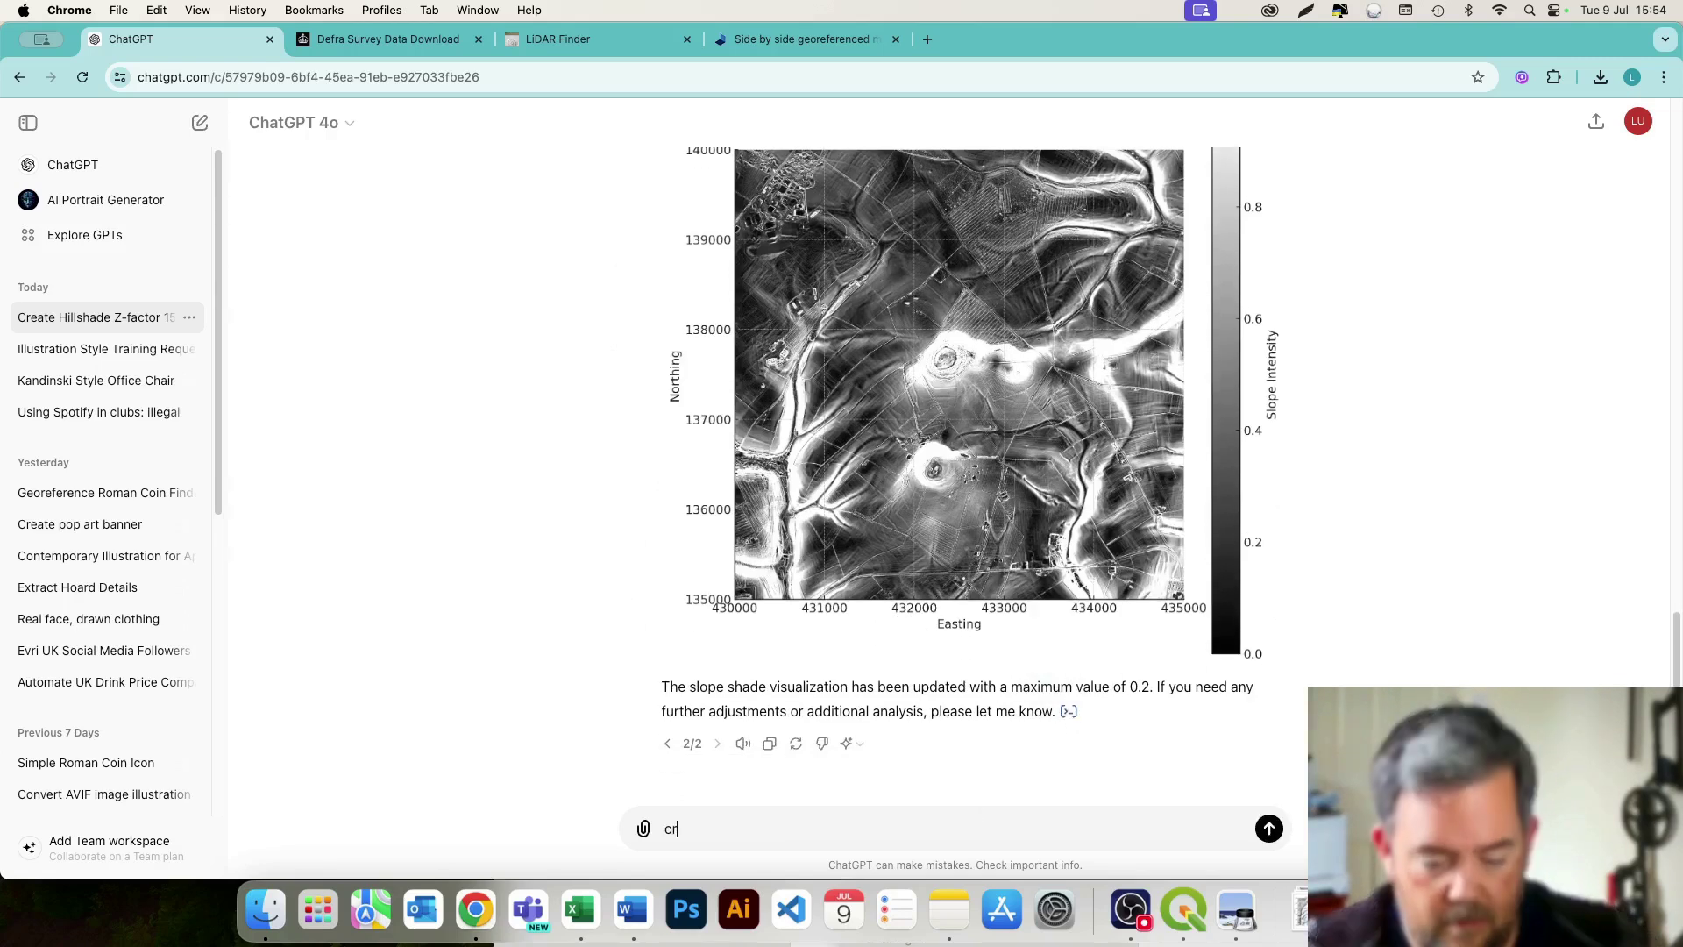
pyautogui.write('eate a downloa')
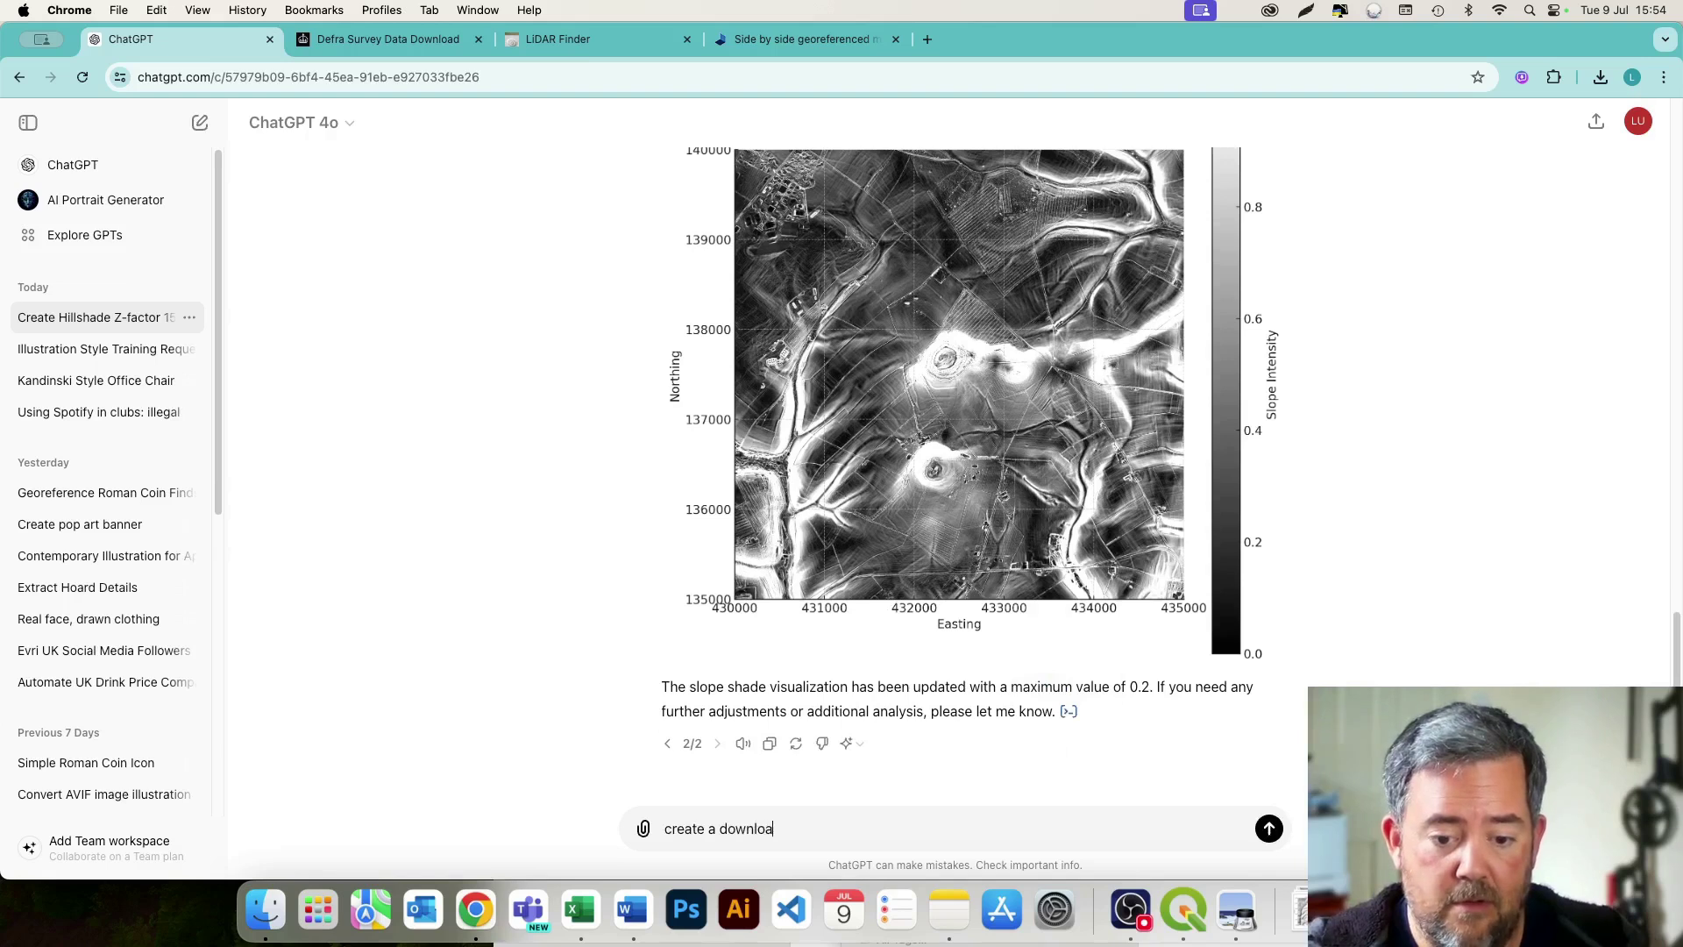
pyautogui.write('d link for the sloppe')
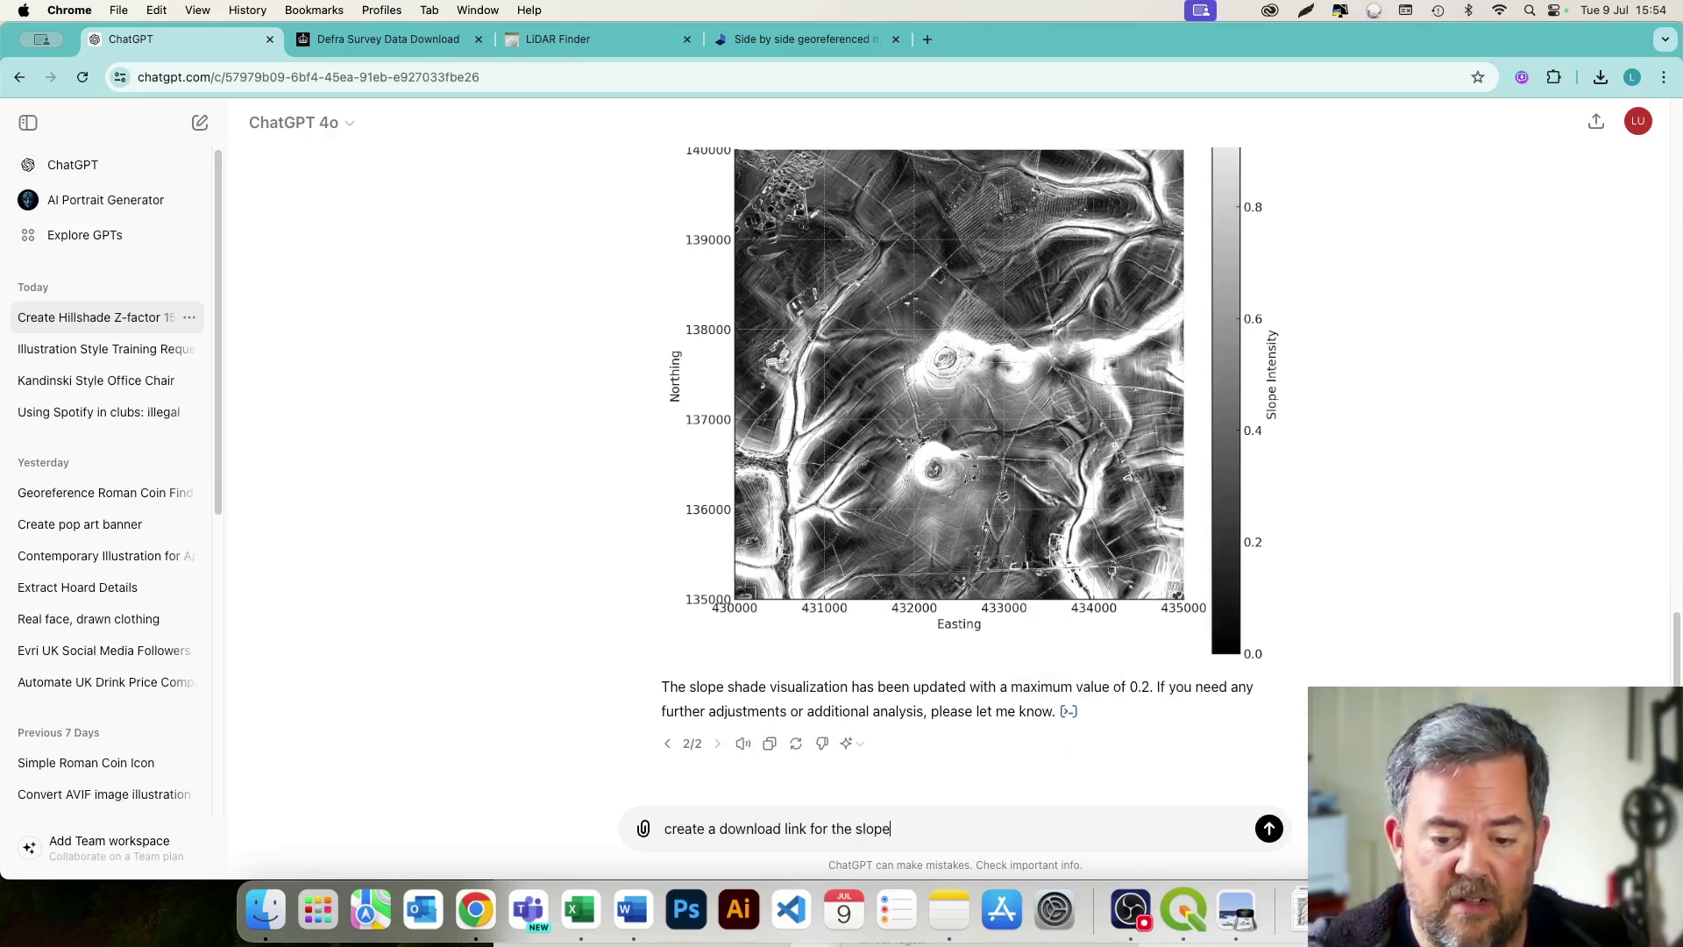
pyautogui.write(' shade')
pyautogui.press('Return')
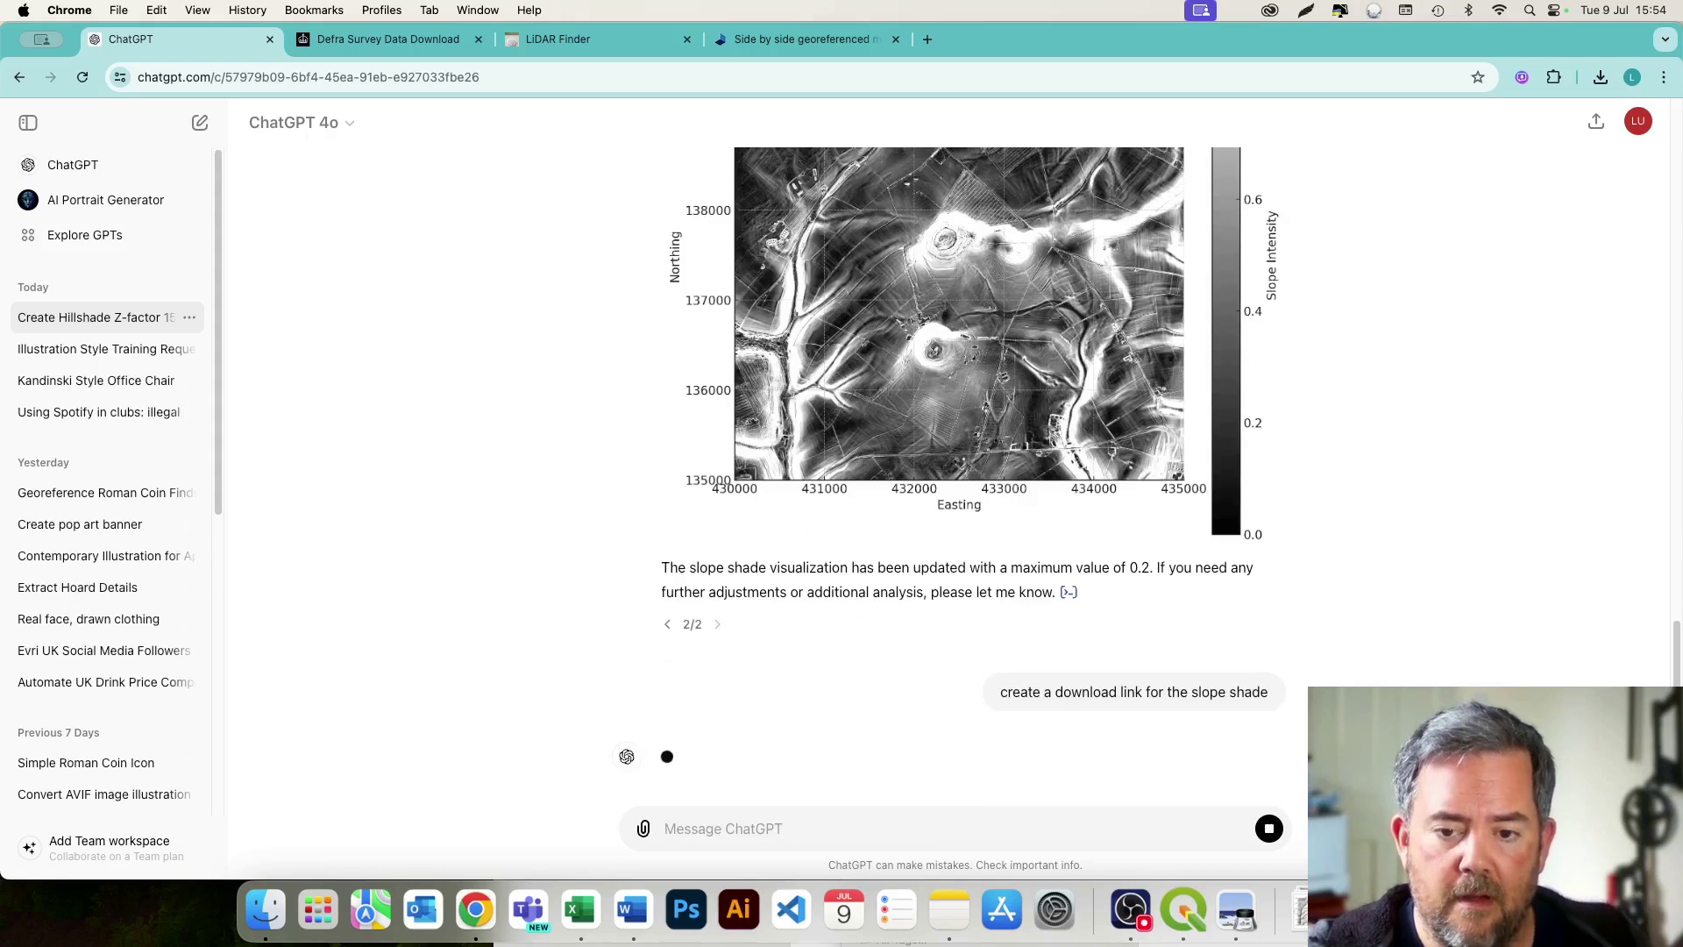
pyautogui.scroll(3, 945, 448)
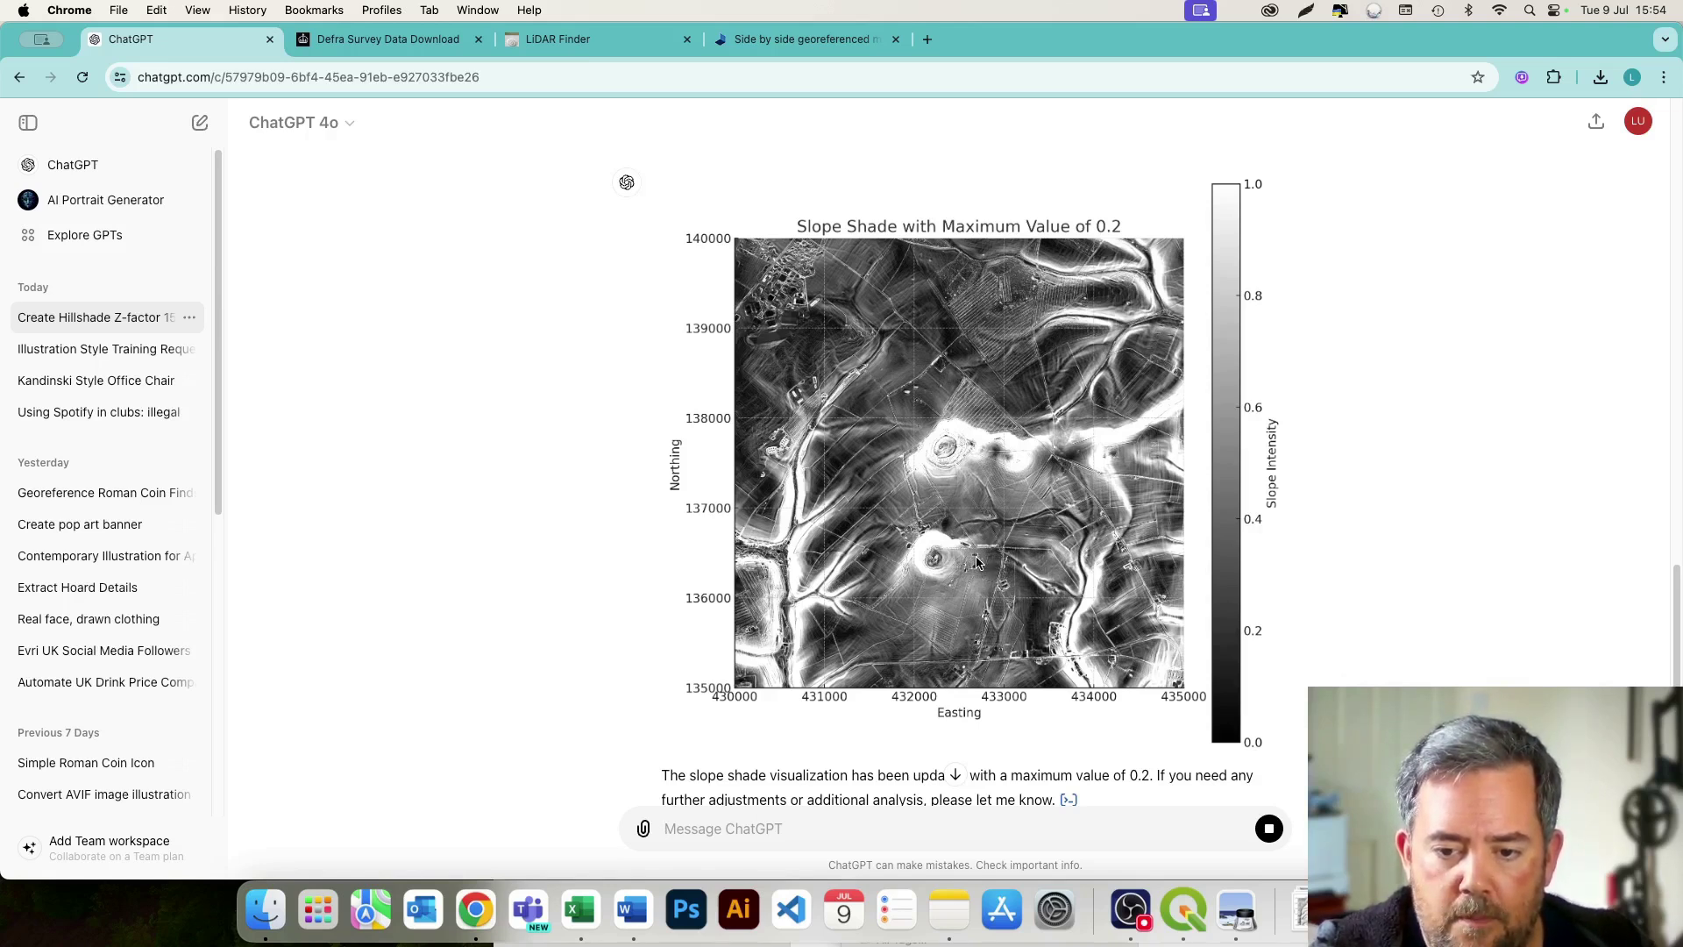
pyautogui.scroll(-5, 975, 568)
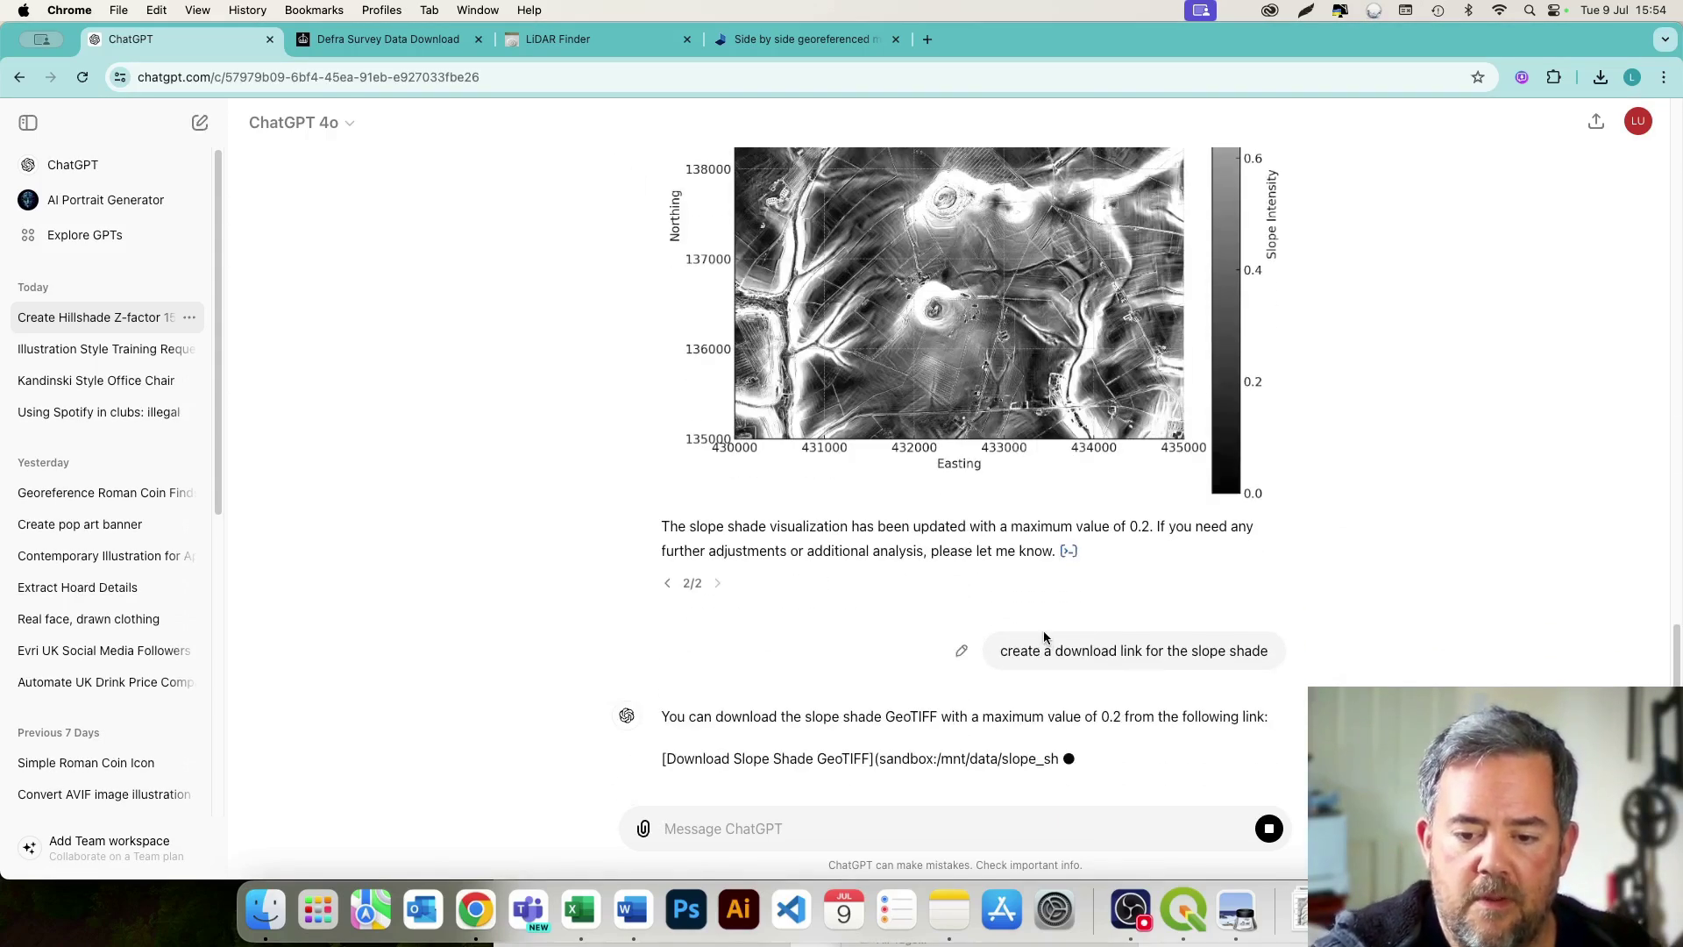
# Download the 23.9 MB slope shade GeoTIFF and check it in Chrome's downloads list
pyautogui.click(791, 759)
pyautogui.click(775, 711)
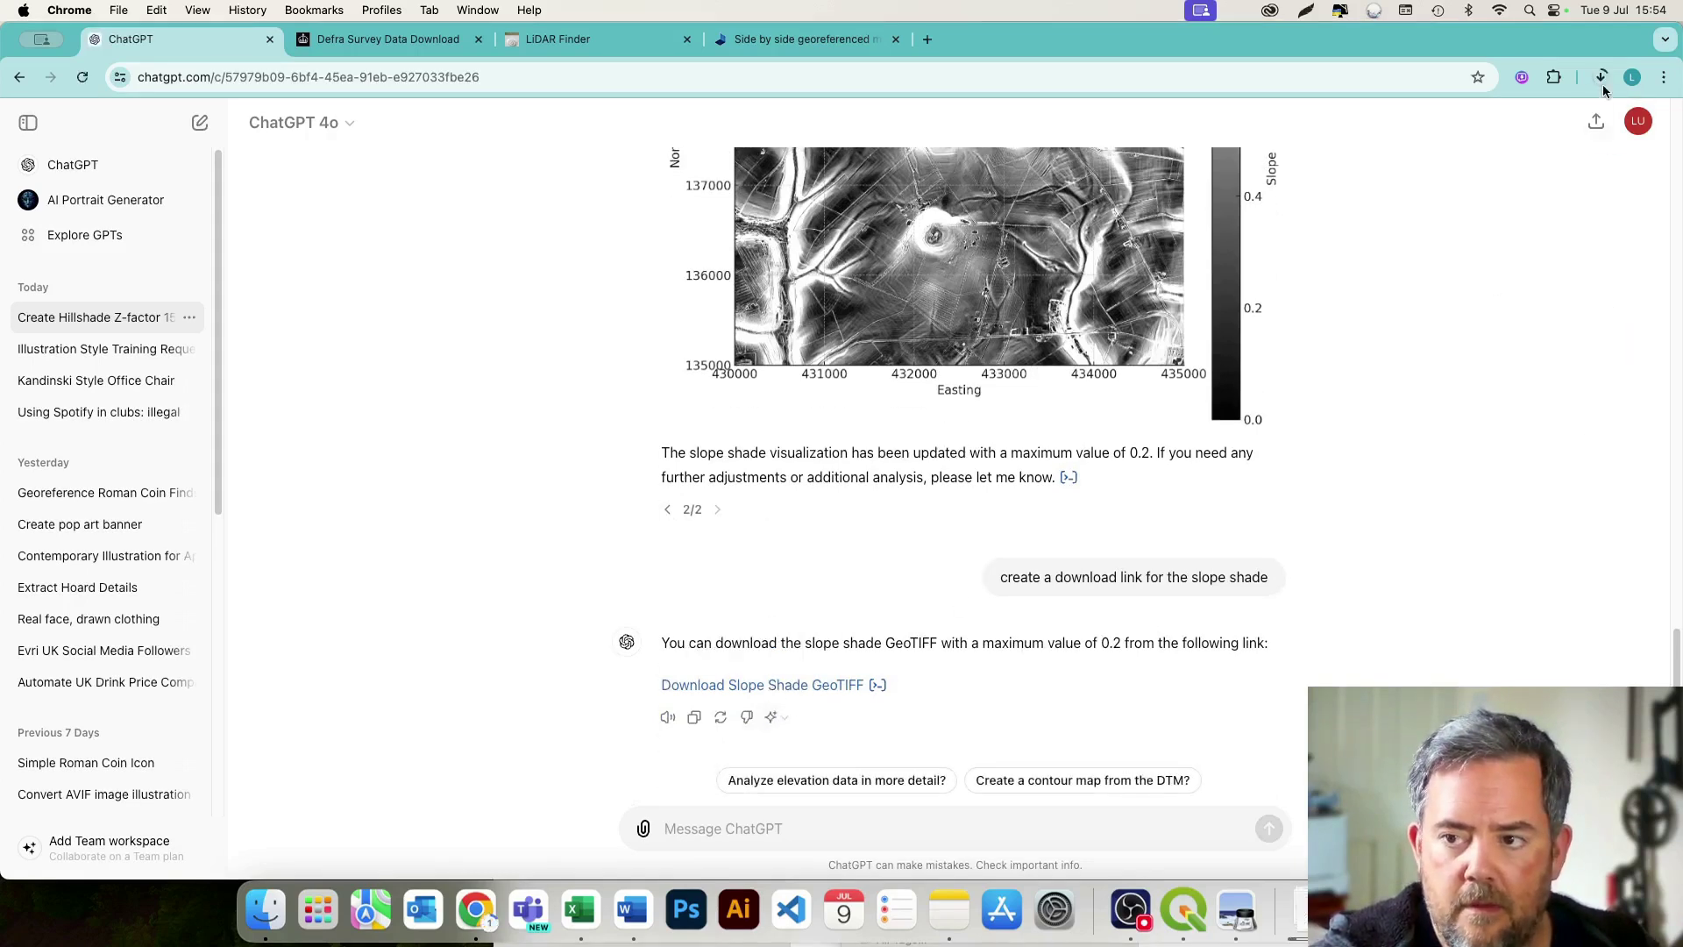
pyautogui.click(1600, 77)
pyautogui.click(1604, 79)
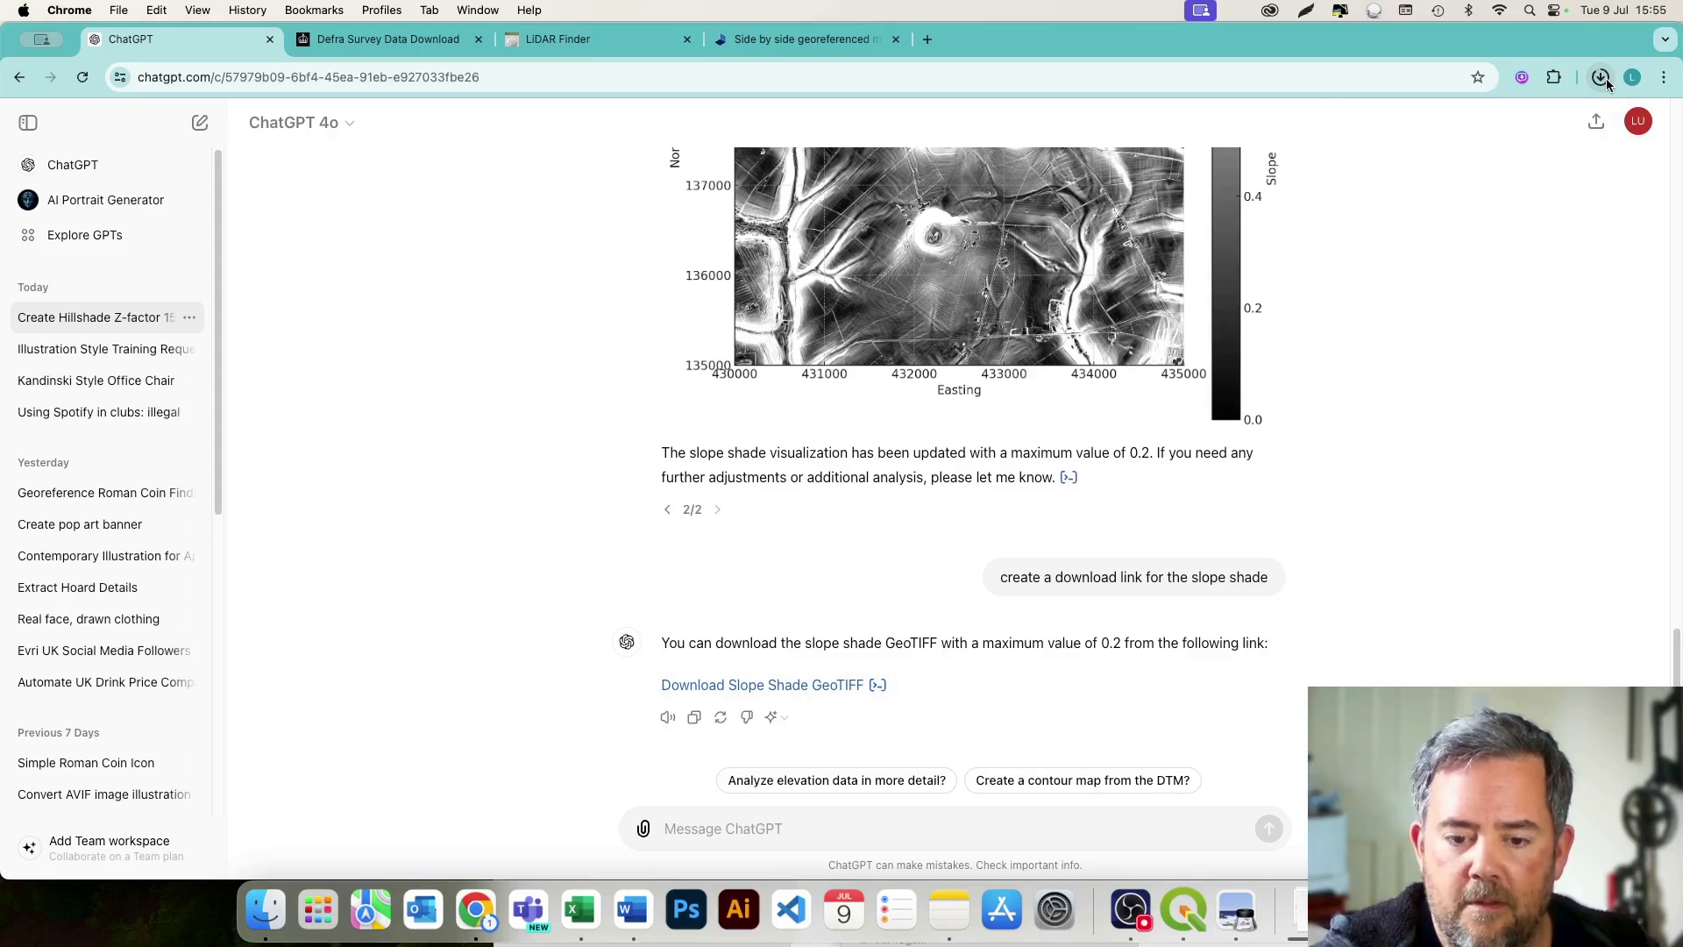
# Open slope_shade_max_0_2.tif from the downloads list in Preview and move it right
pyautogui.click(1600, 78)
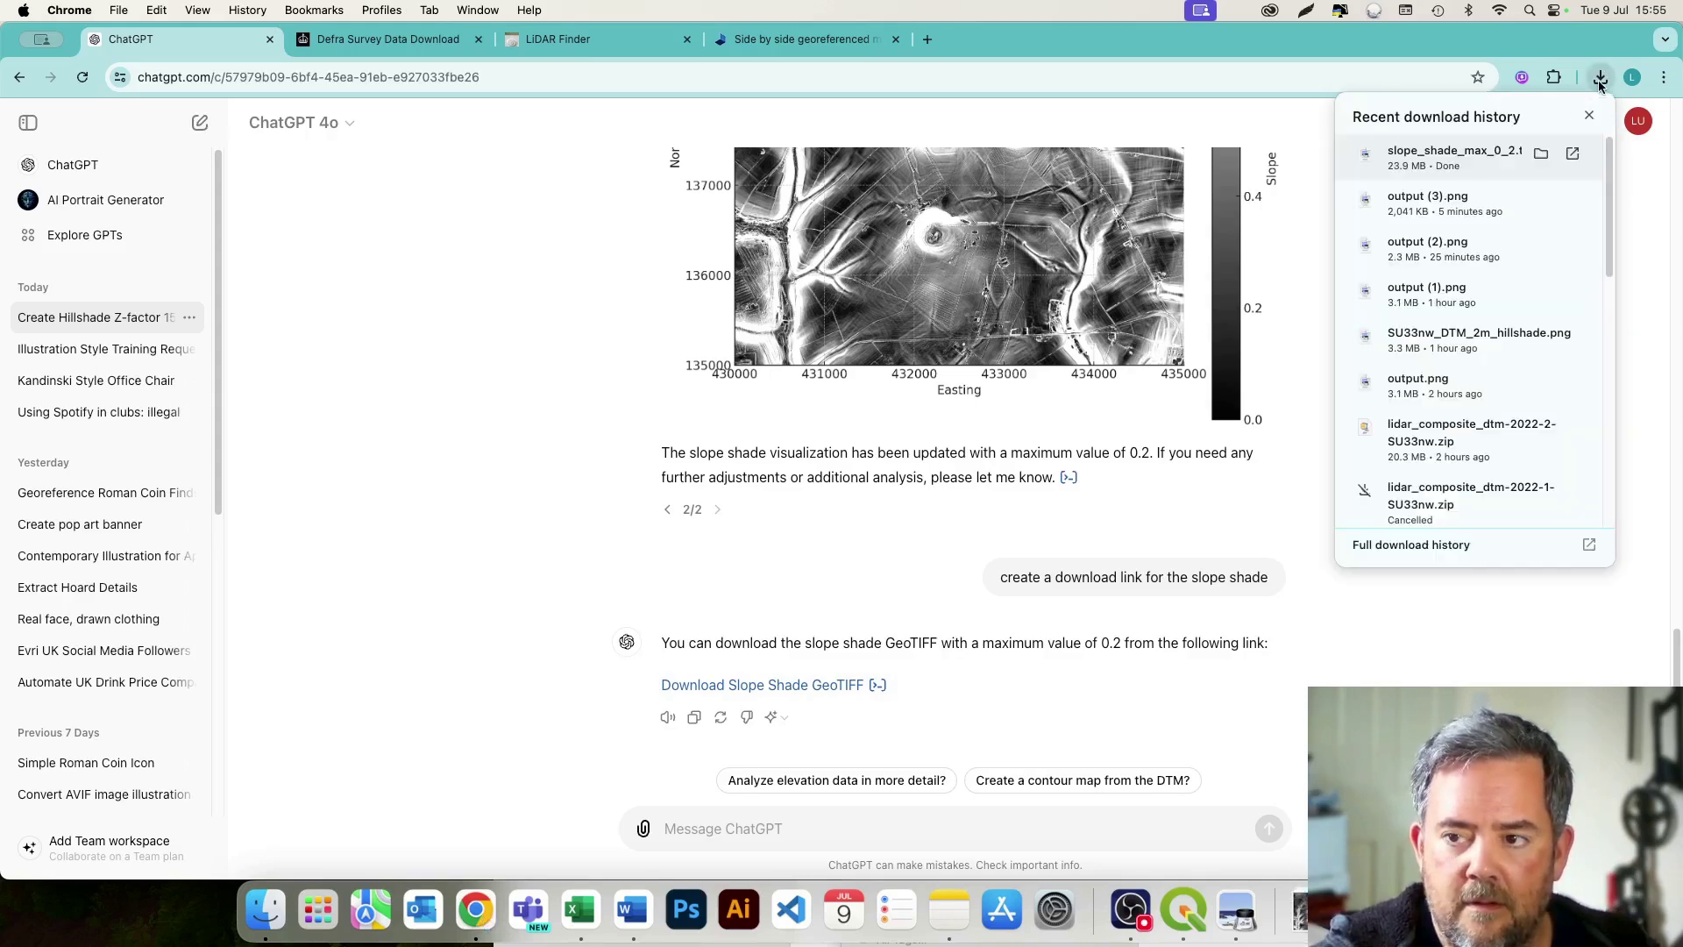
pyautogui.click(1459, 159)
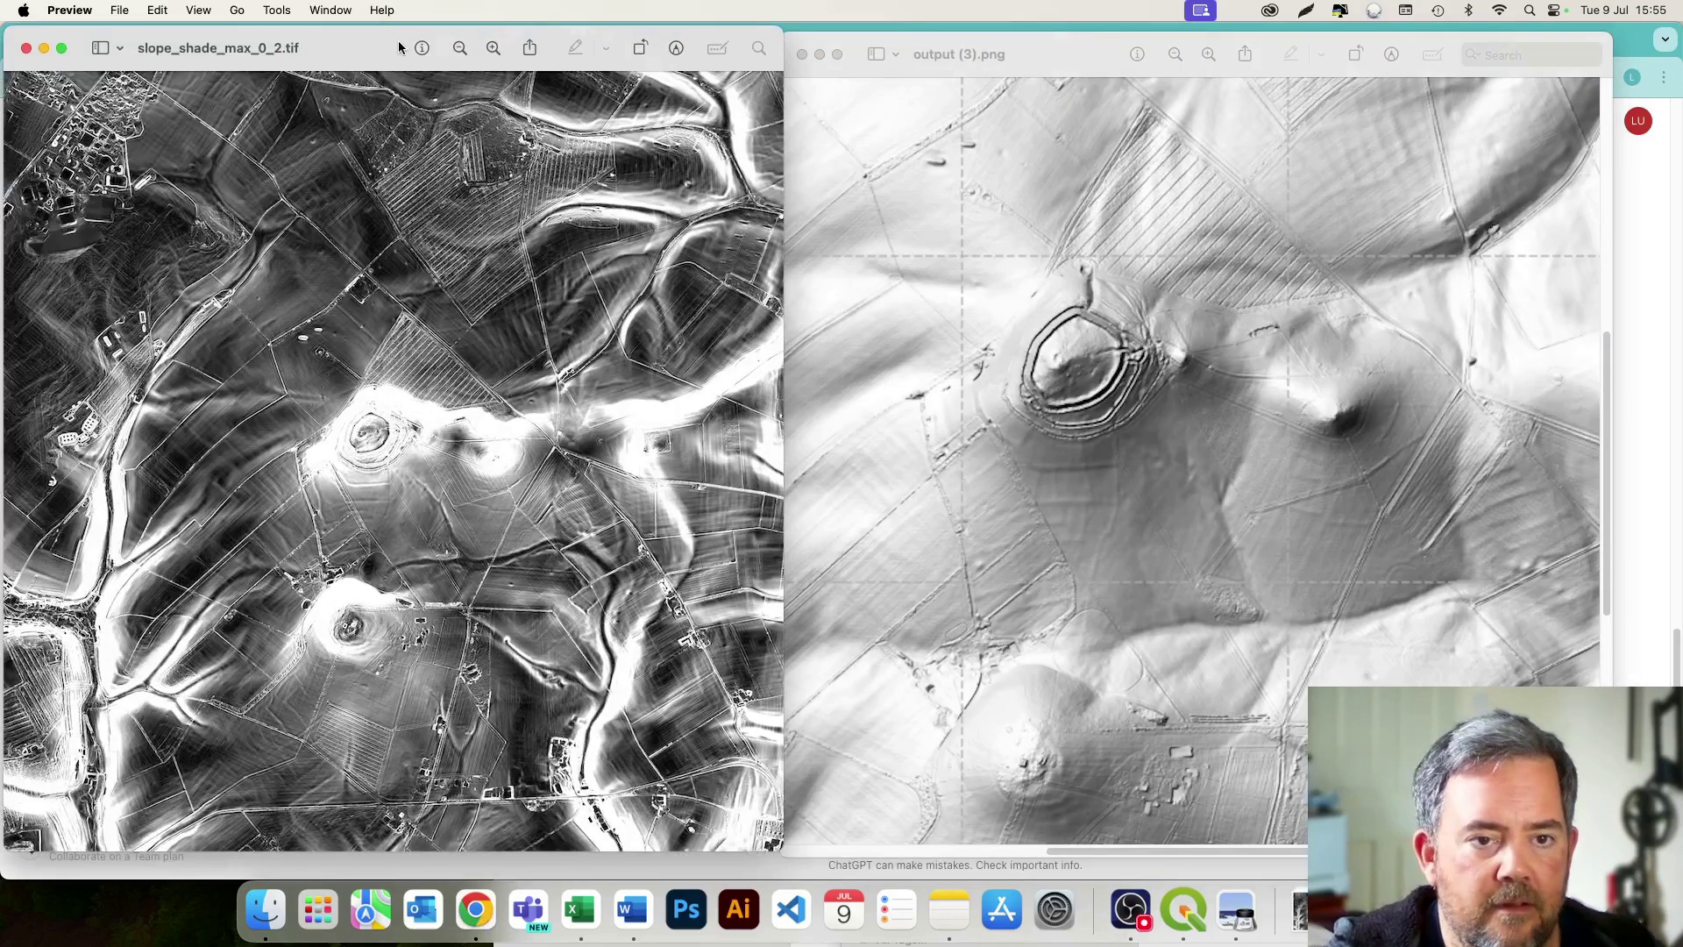
pyautogui.moveTo(399, 47); pyautogui.dragTo(761, 46)
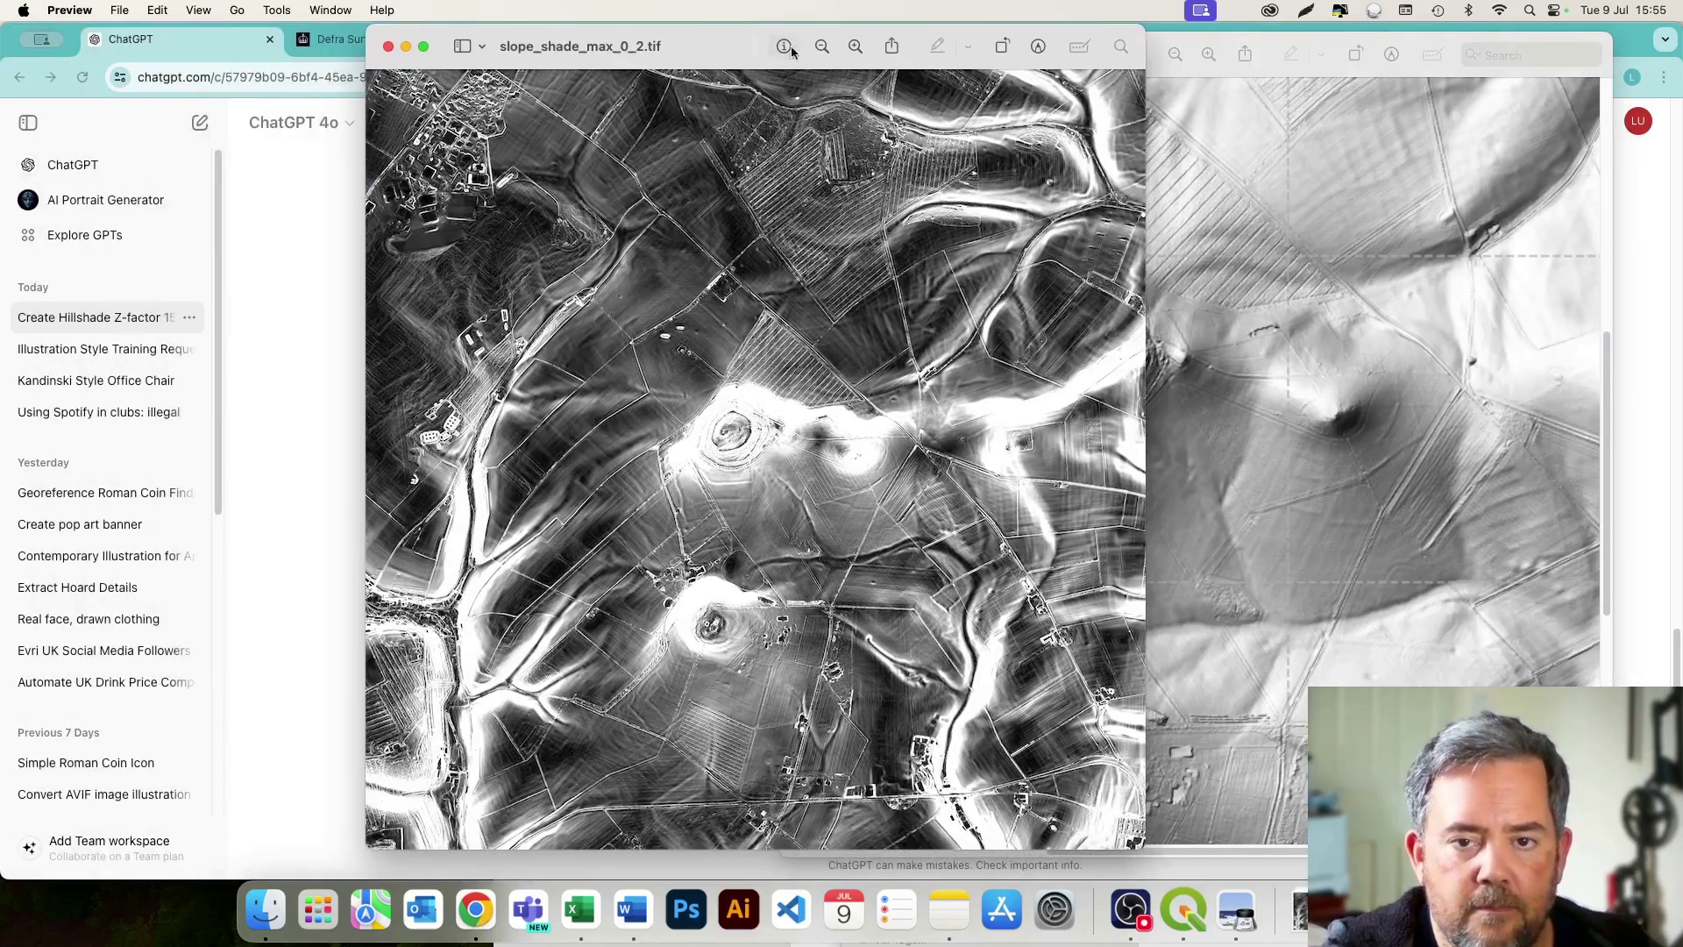
# Zoom the slope shade in four steps and scroll down over the hillfort and fields
pyautogui.click(854, 47)
pyautogui.click(853, 48)
pyautogui.click(854, 47)
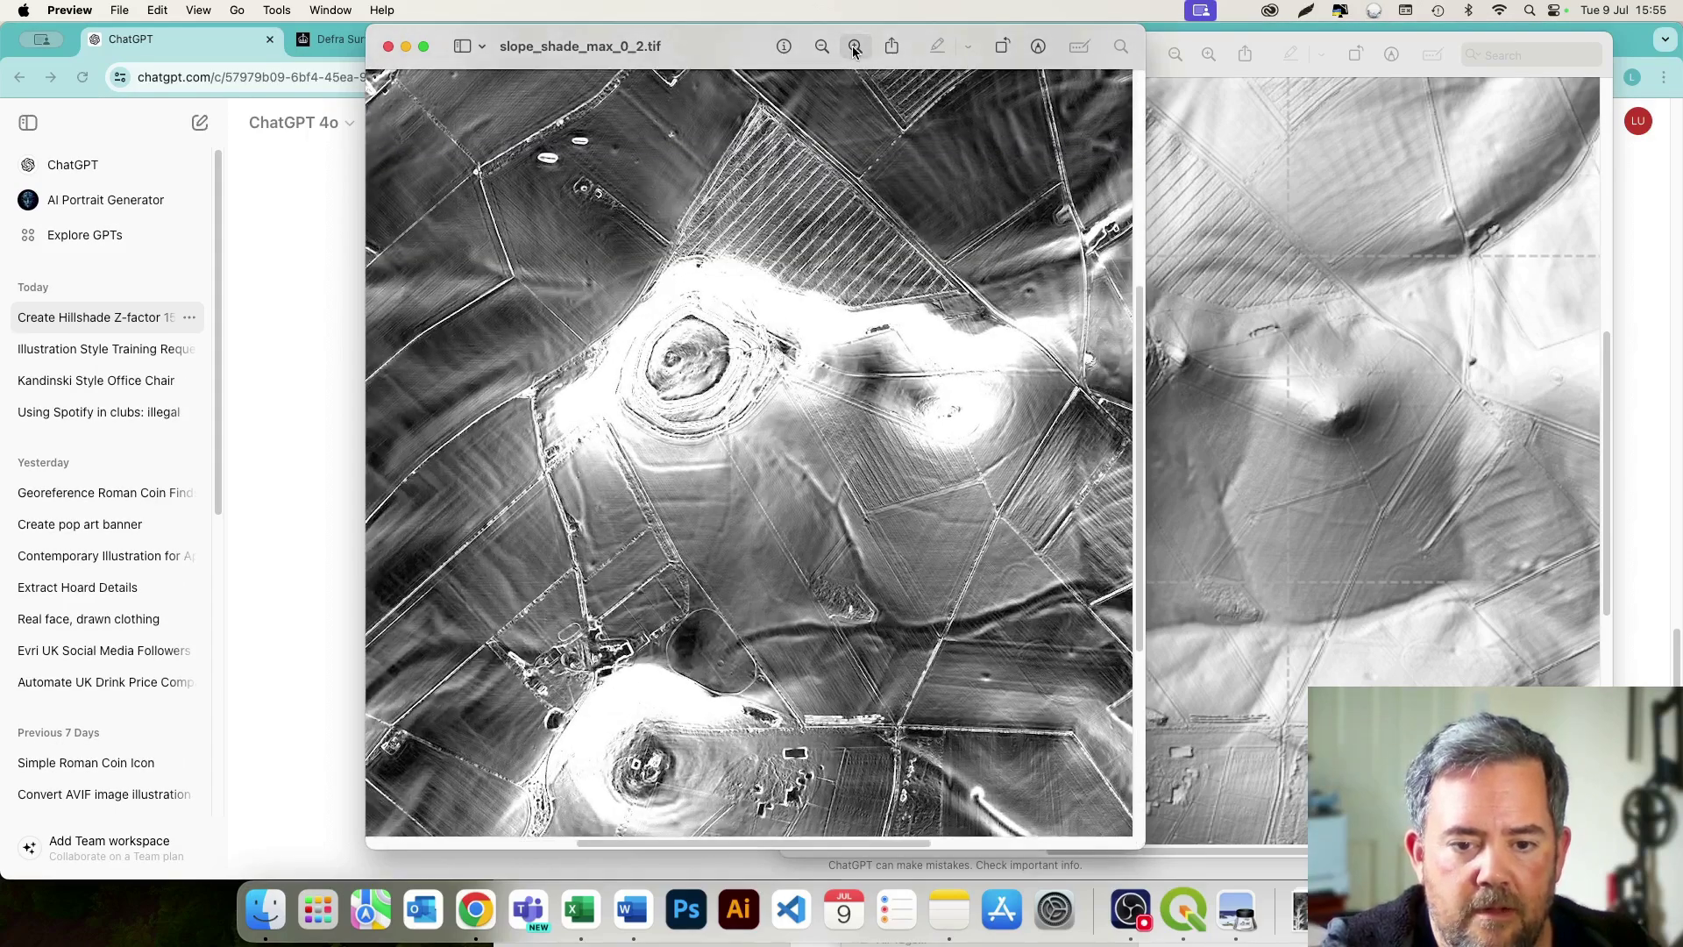
pyautogui.click(854, 47)
pyautogui.scroll(-3, 690, 303)
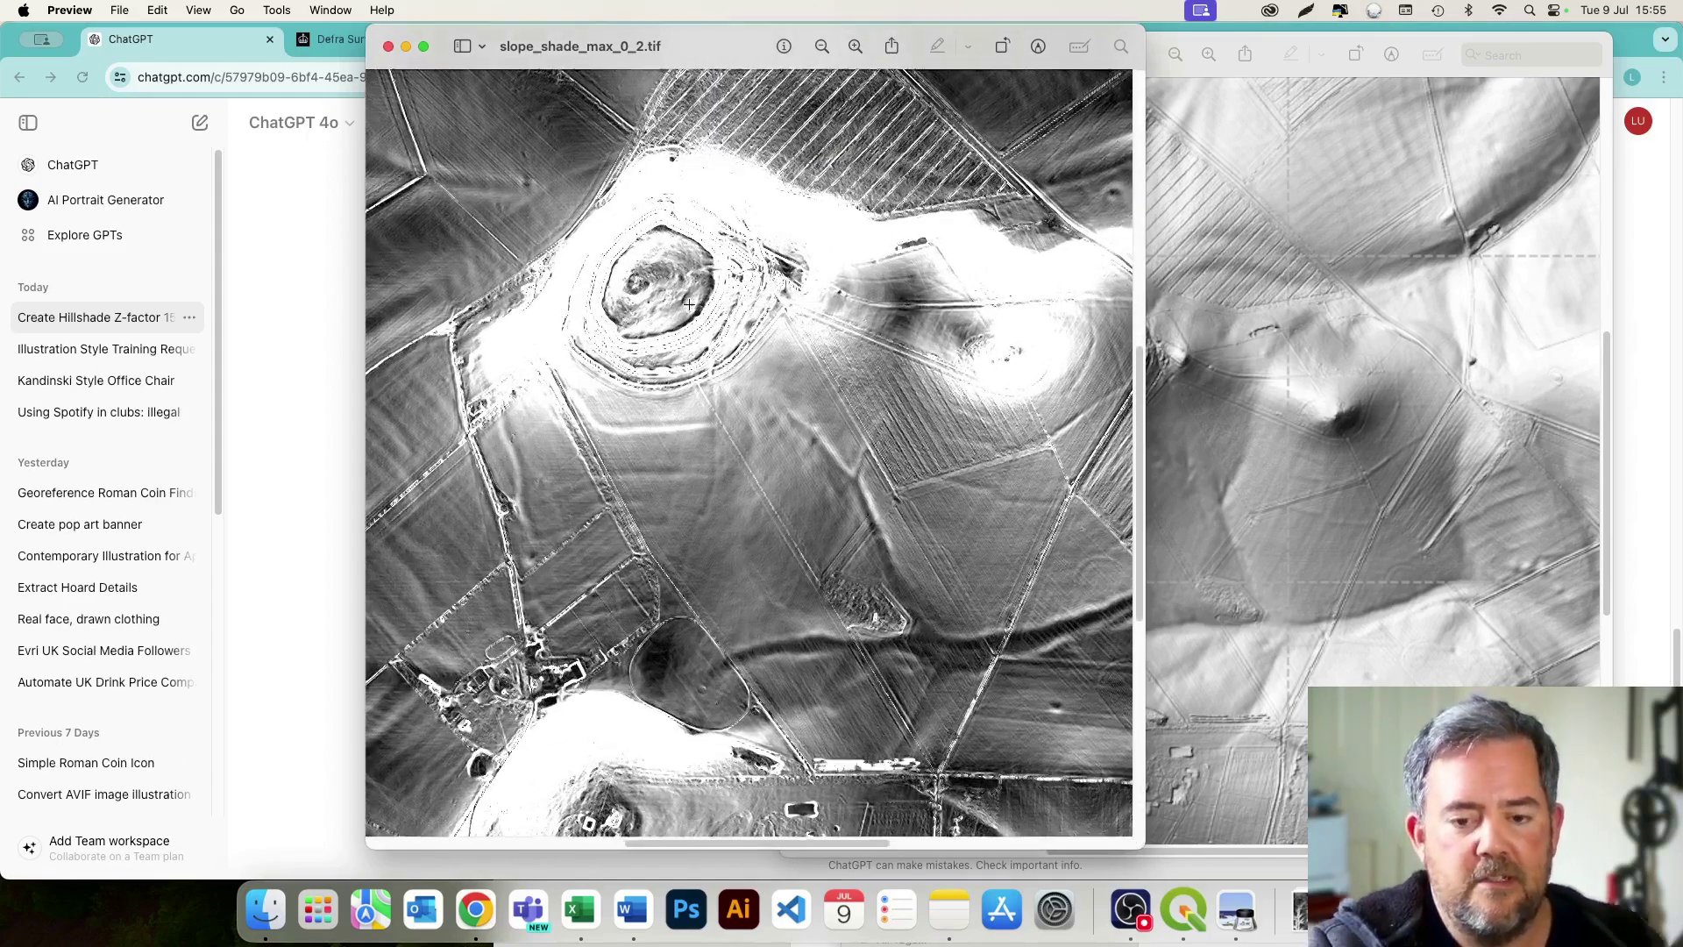
pyautogui.scroll(-2, 690, 303)
pyautogui.scroll(-5, 690, 304)
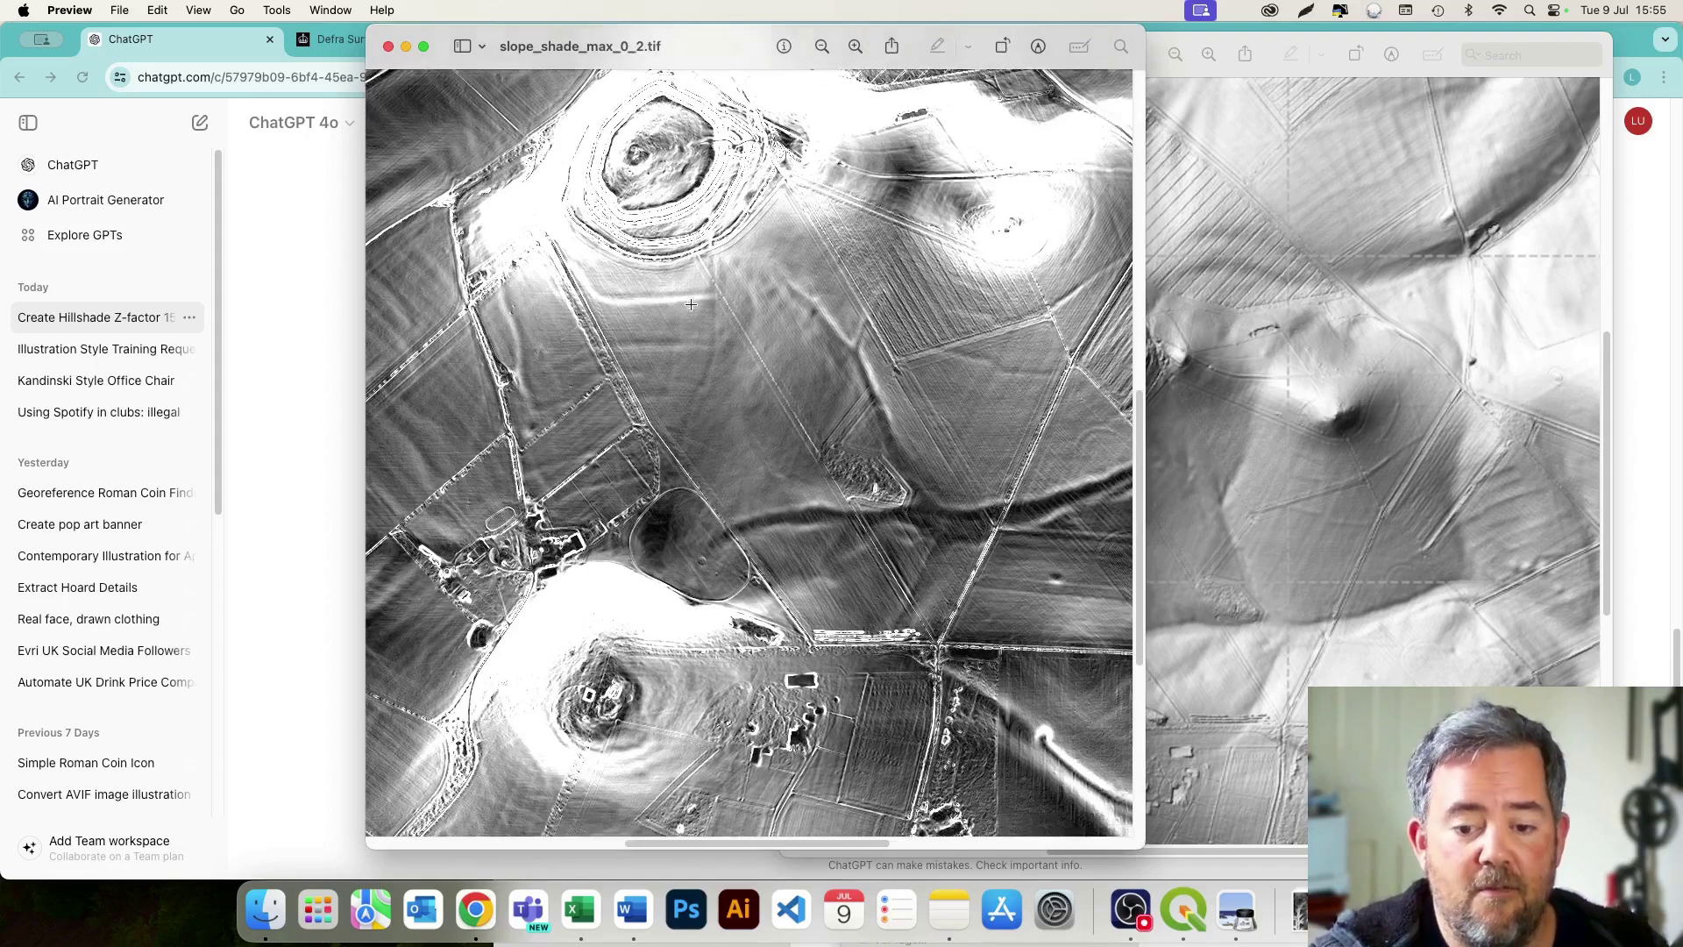
pyautogui.scroll(-5, 691, 304)
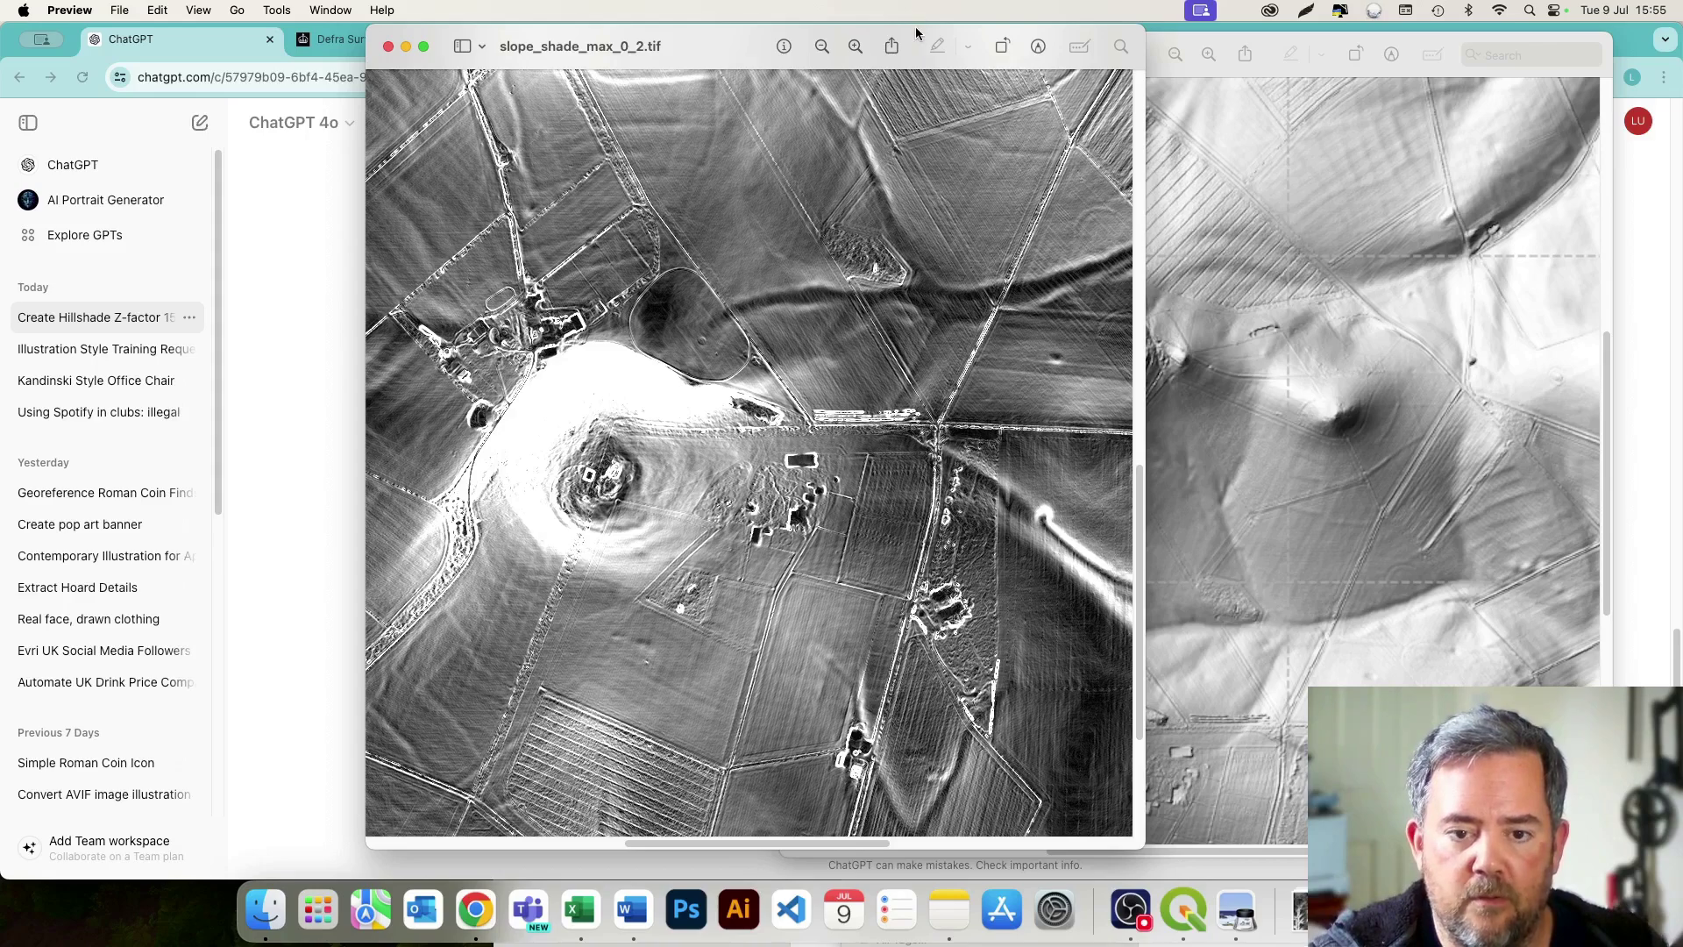
# Move the slope shade window left and scroll around the fields surrounding the hillfort
pyautogui.moveTo(917, 32); pyautogui.dragTo(736, 61)
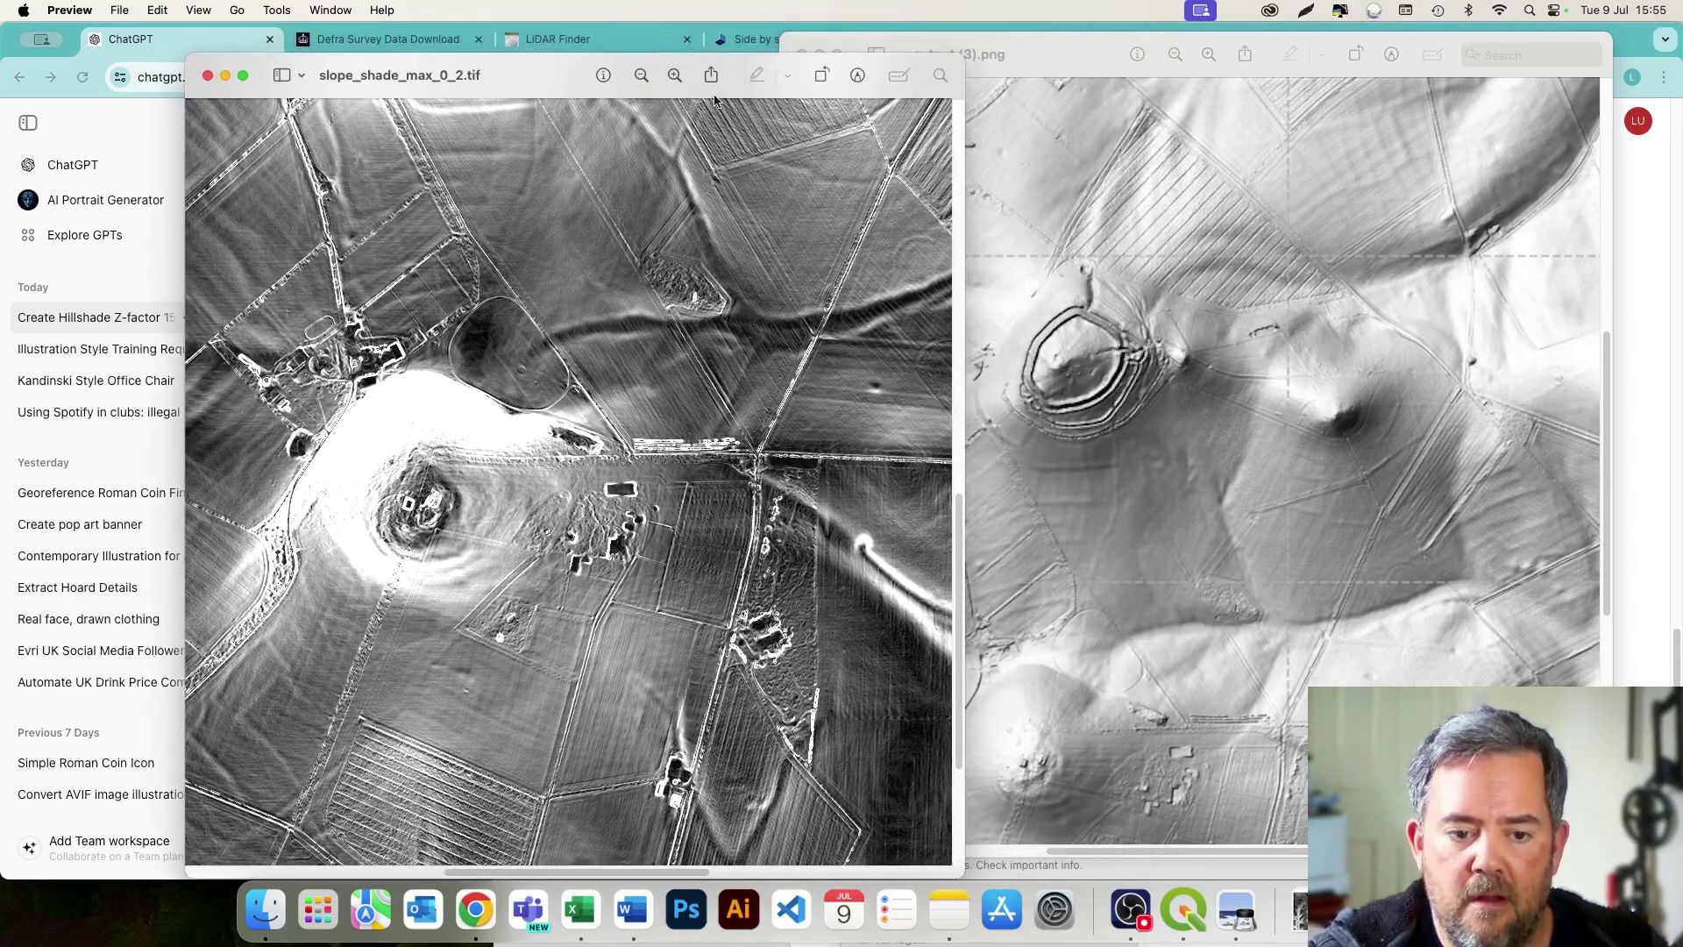
pyautogui.scroll(3, 610, 273)
pyautogui.scroll(8, 610, 273)
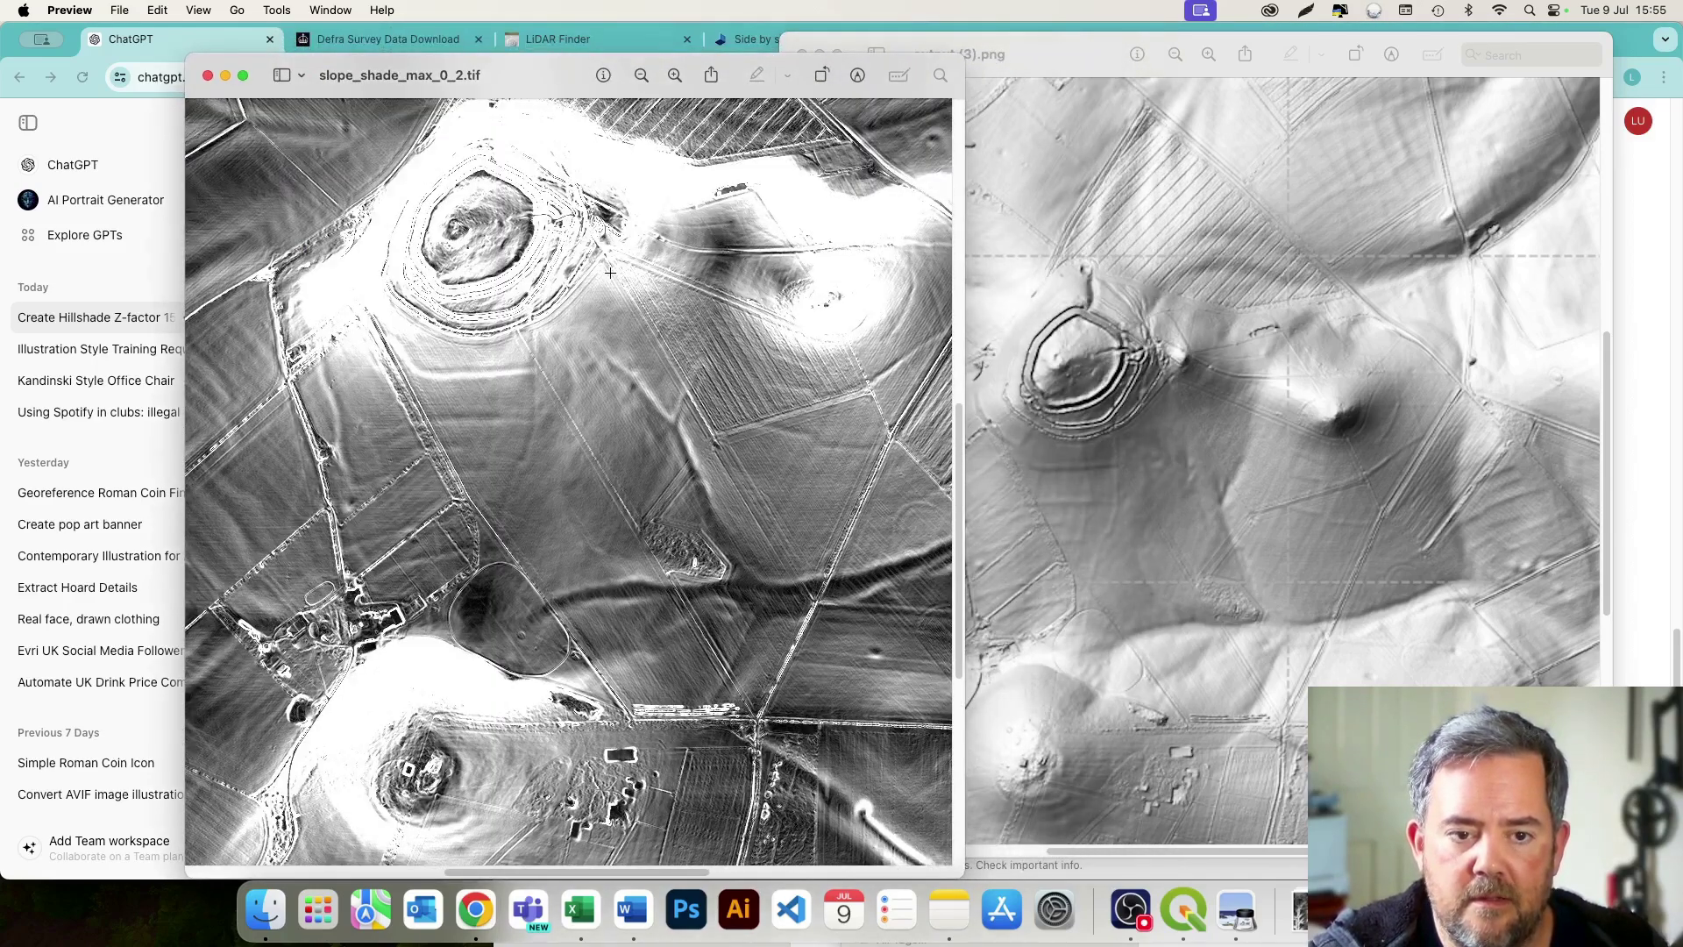
pyautogui.scroll(-4, 785, 443)
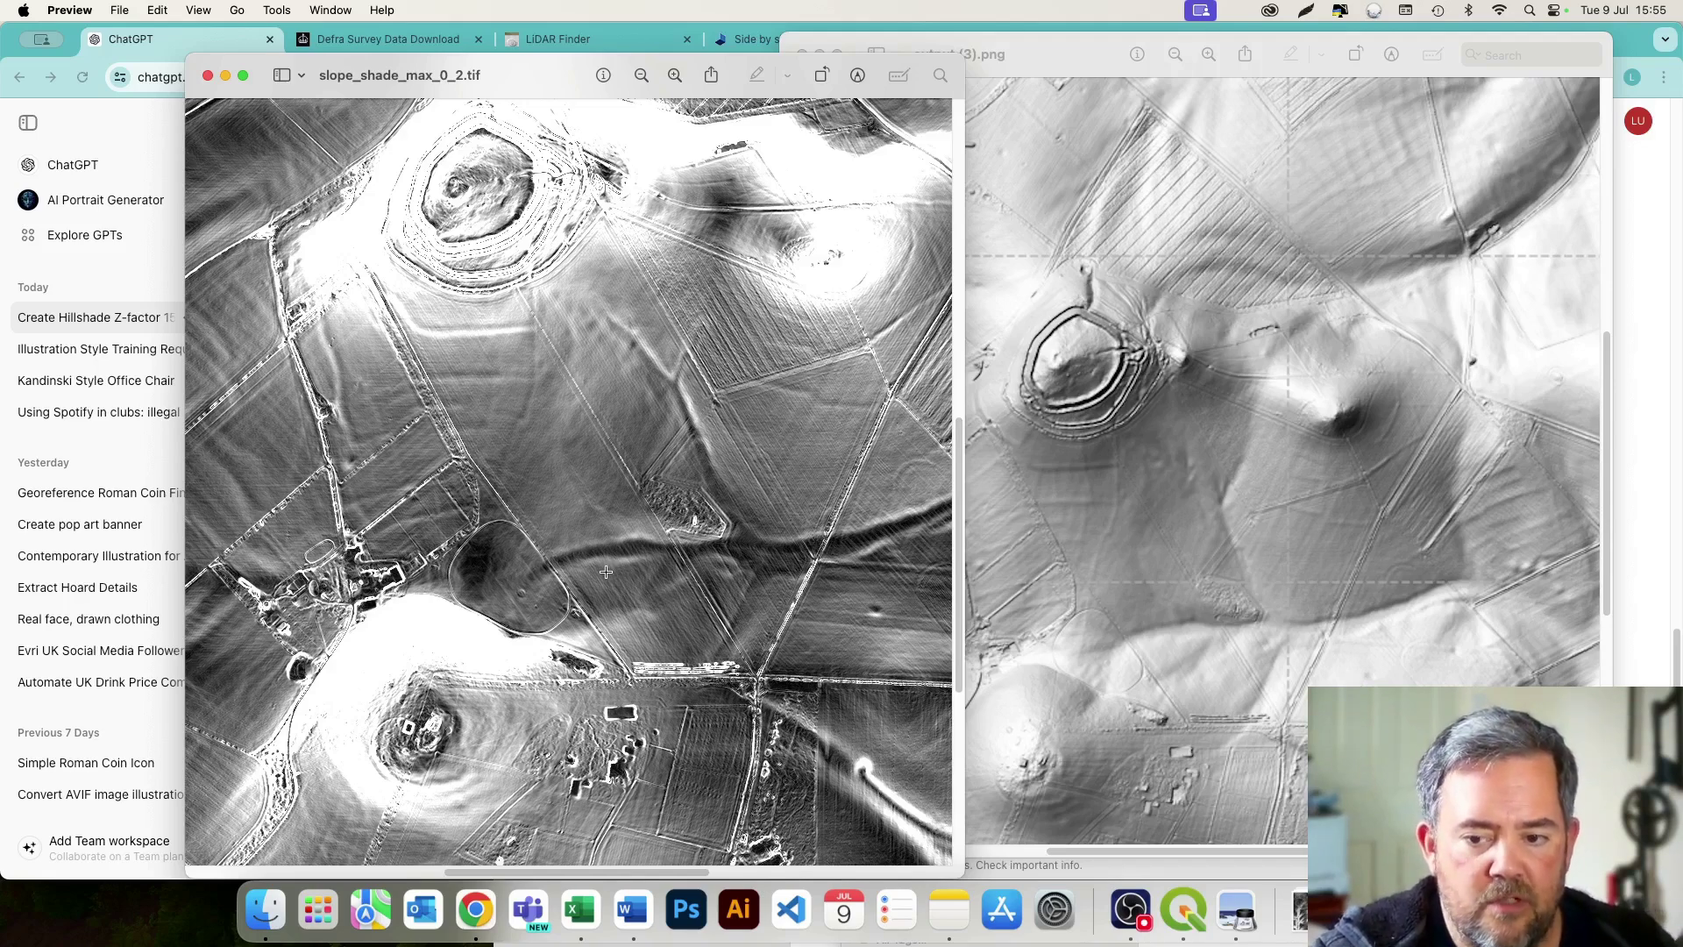
pyautogui.scroll(5, 586, 573)
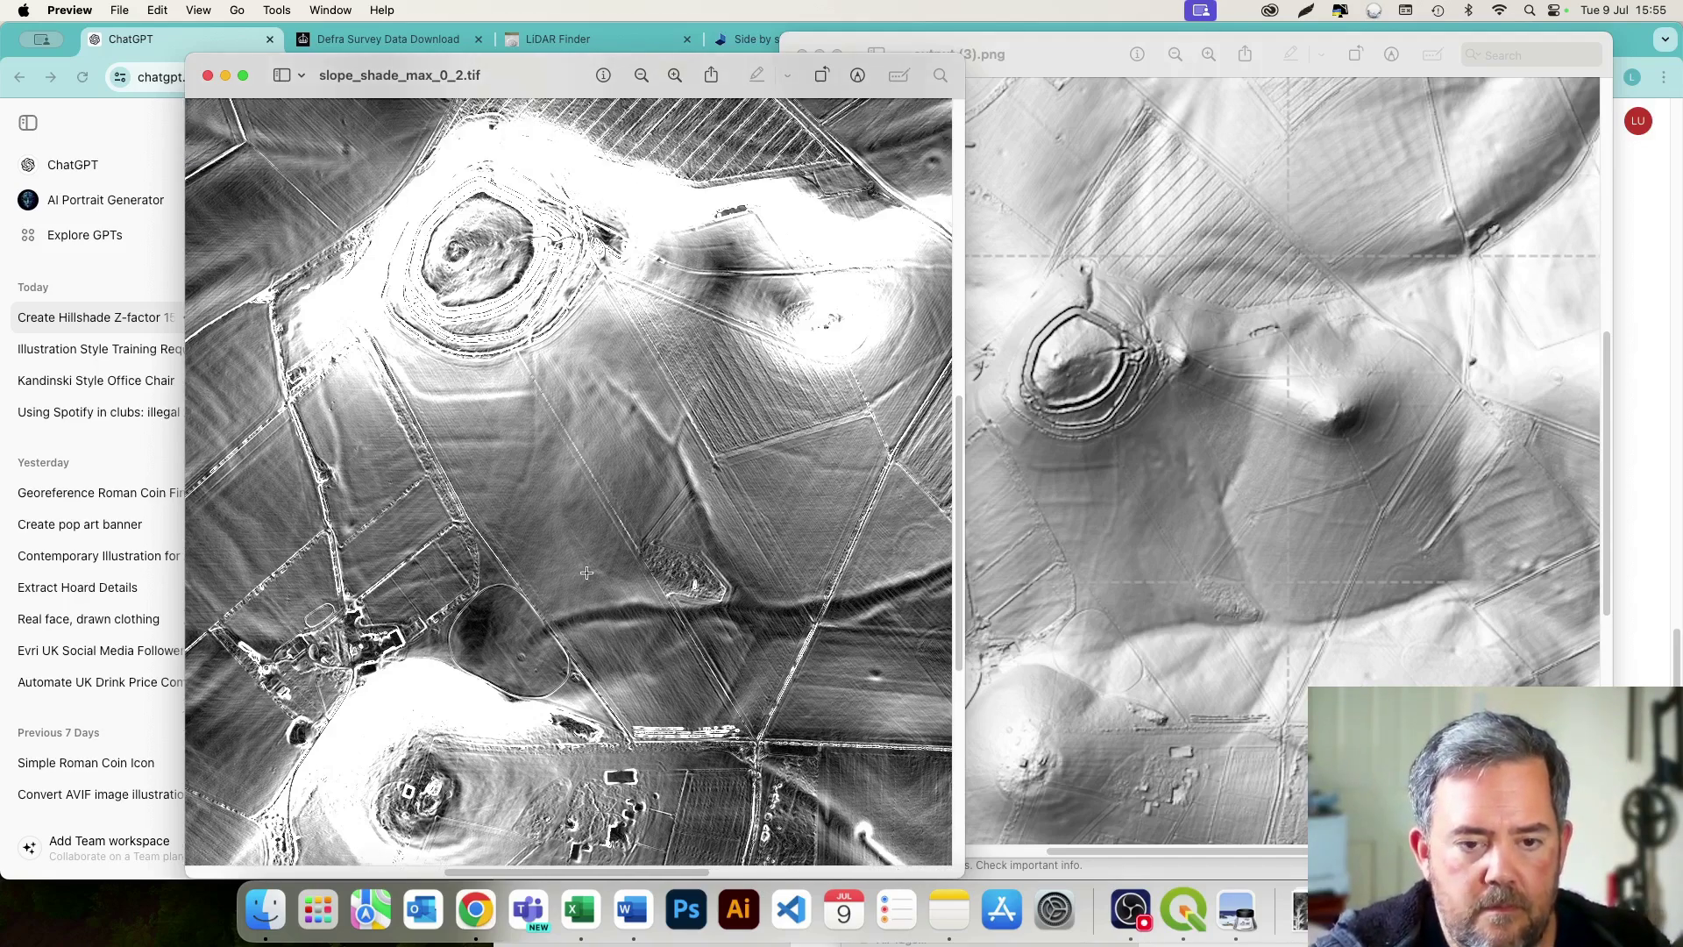
pyautogui.scroll(5, 586, 574)
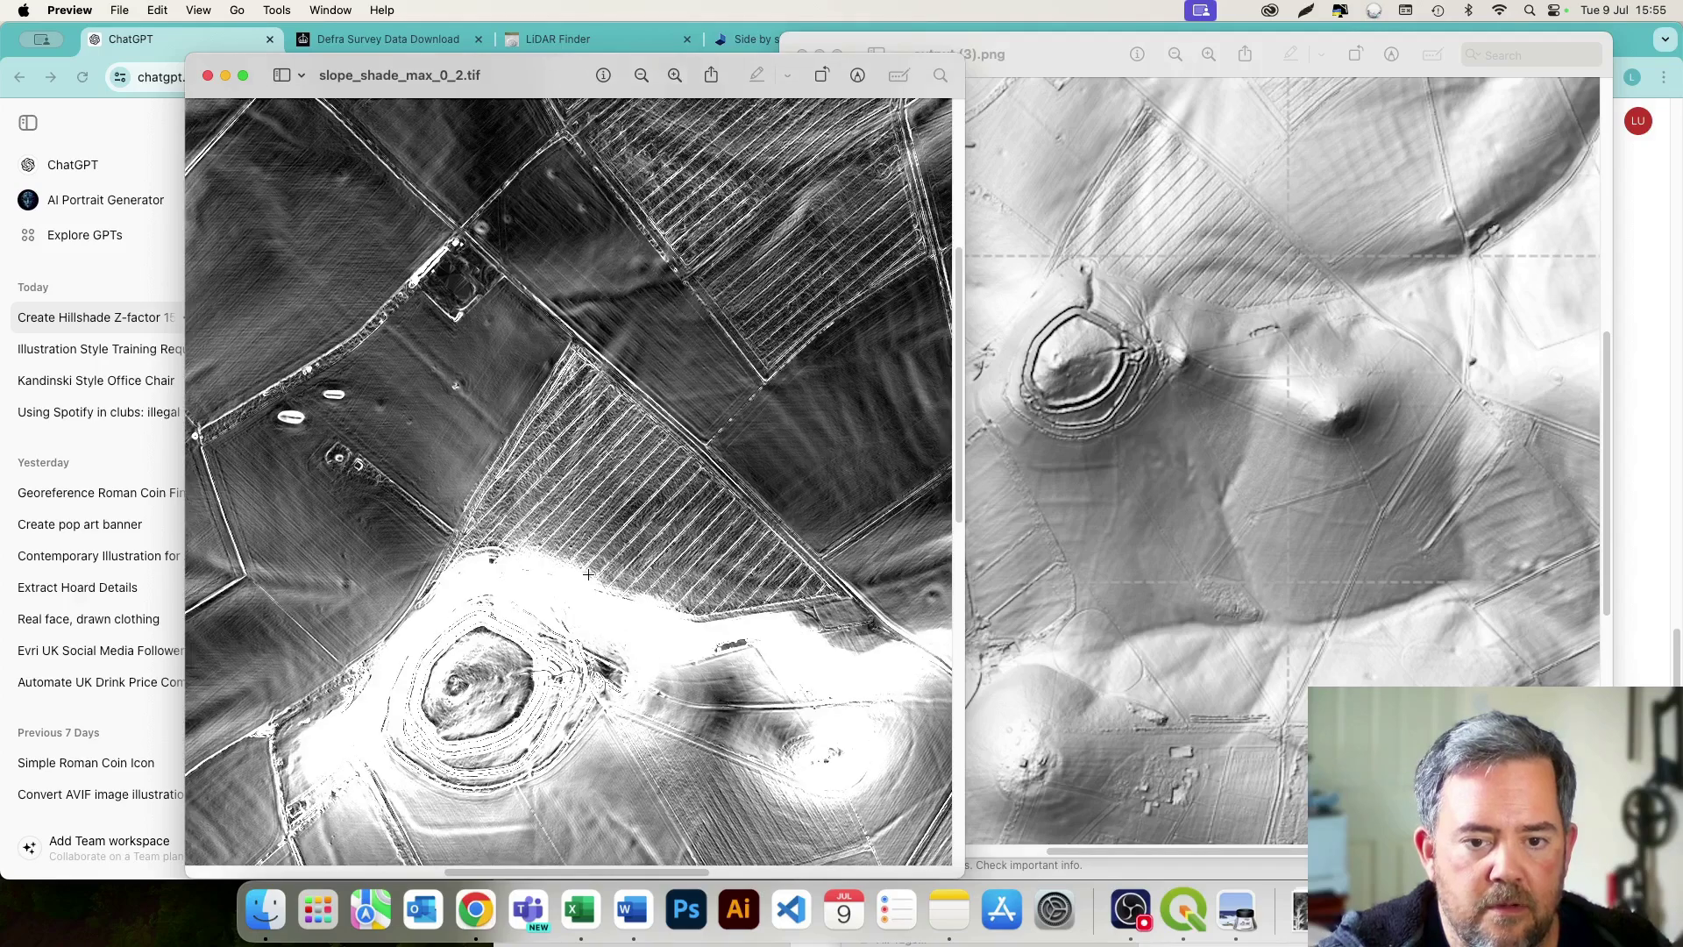
pyautogui.scroll(6, 587, 574)
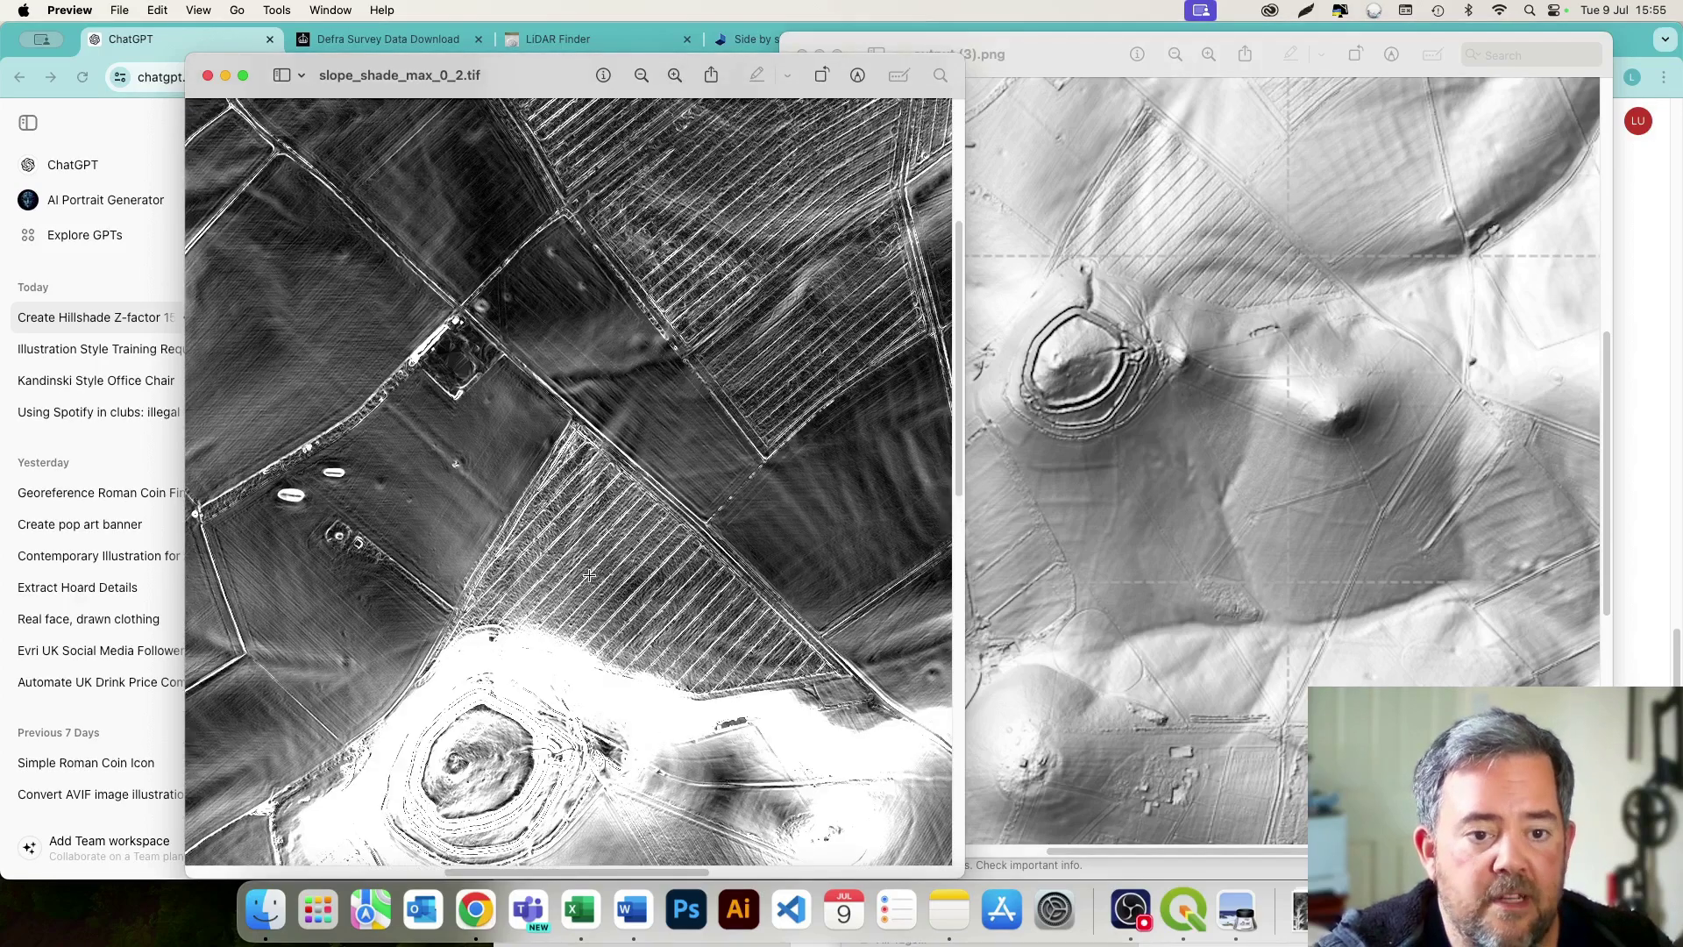
pyautogui.scroll(4, 589, 574)
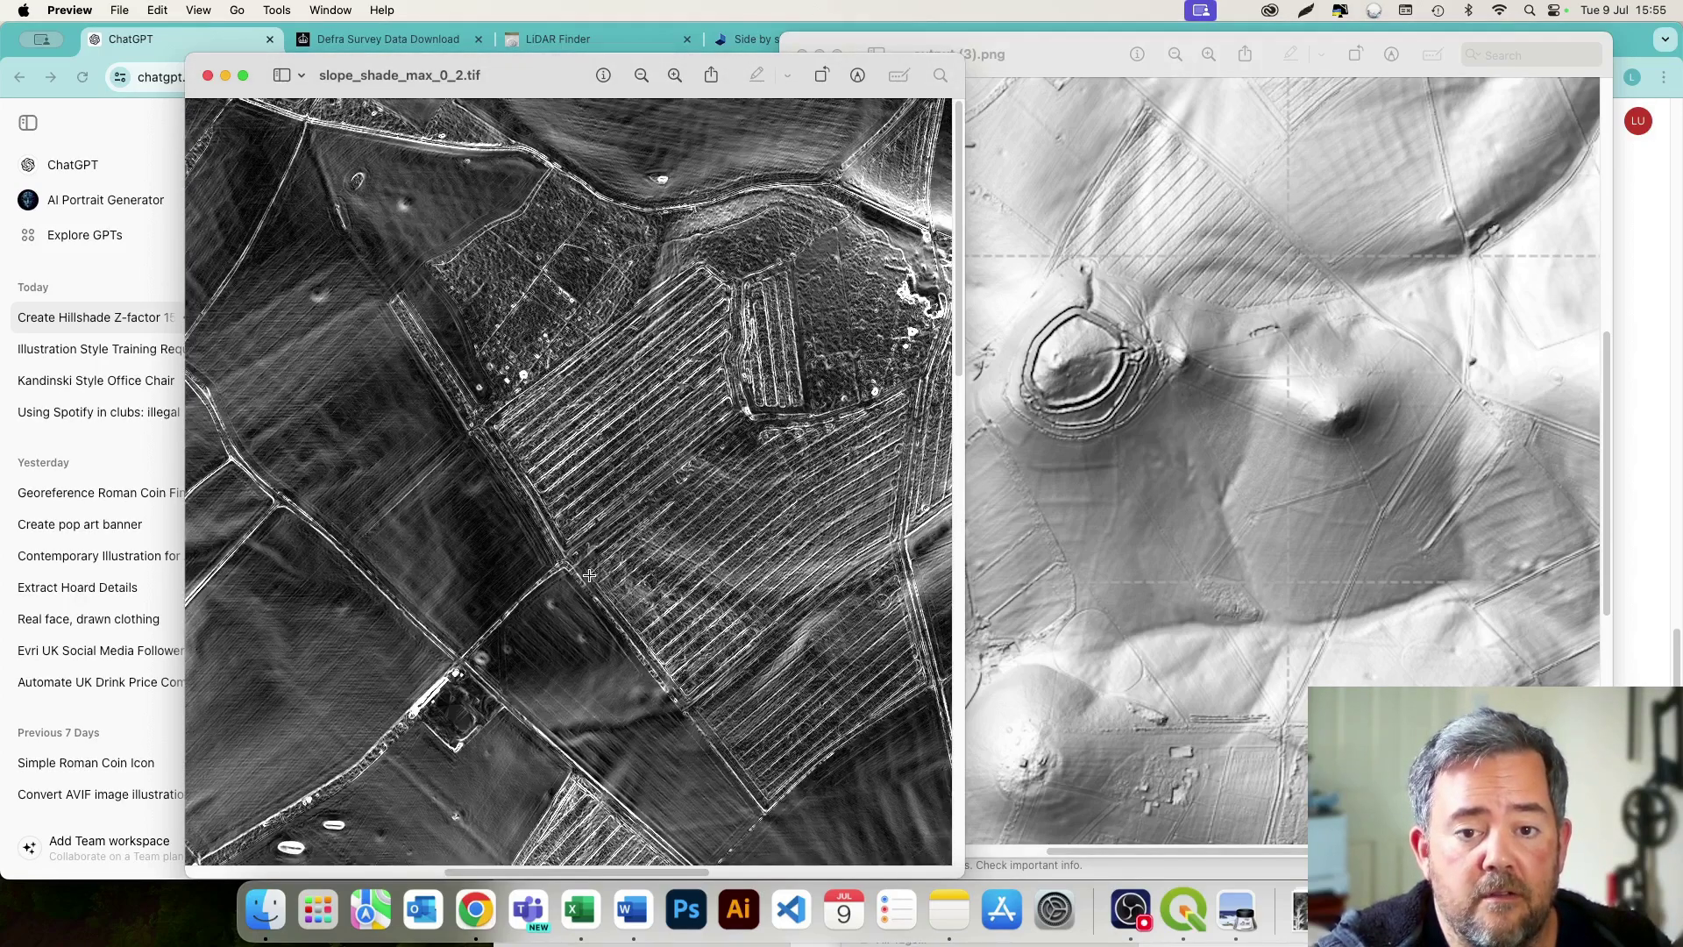
pyautogui.scroll(-10, 589, 574)
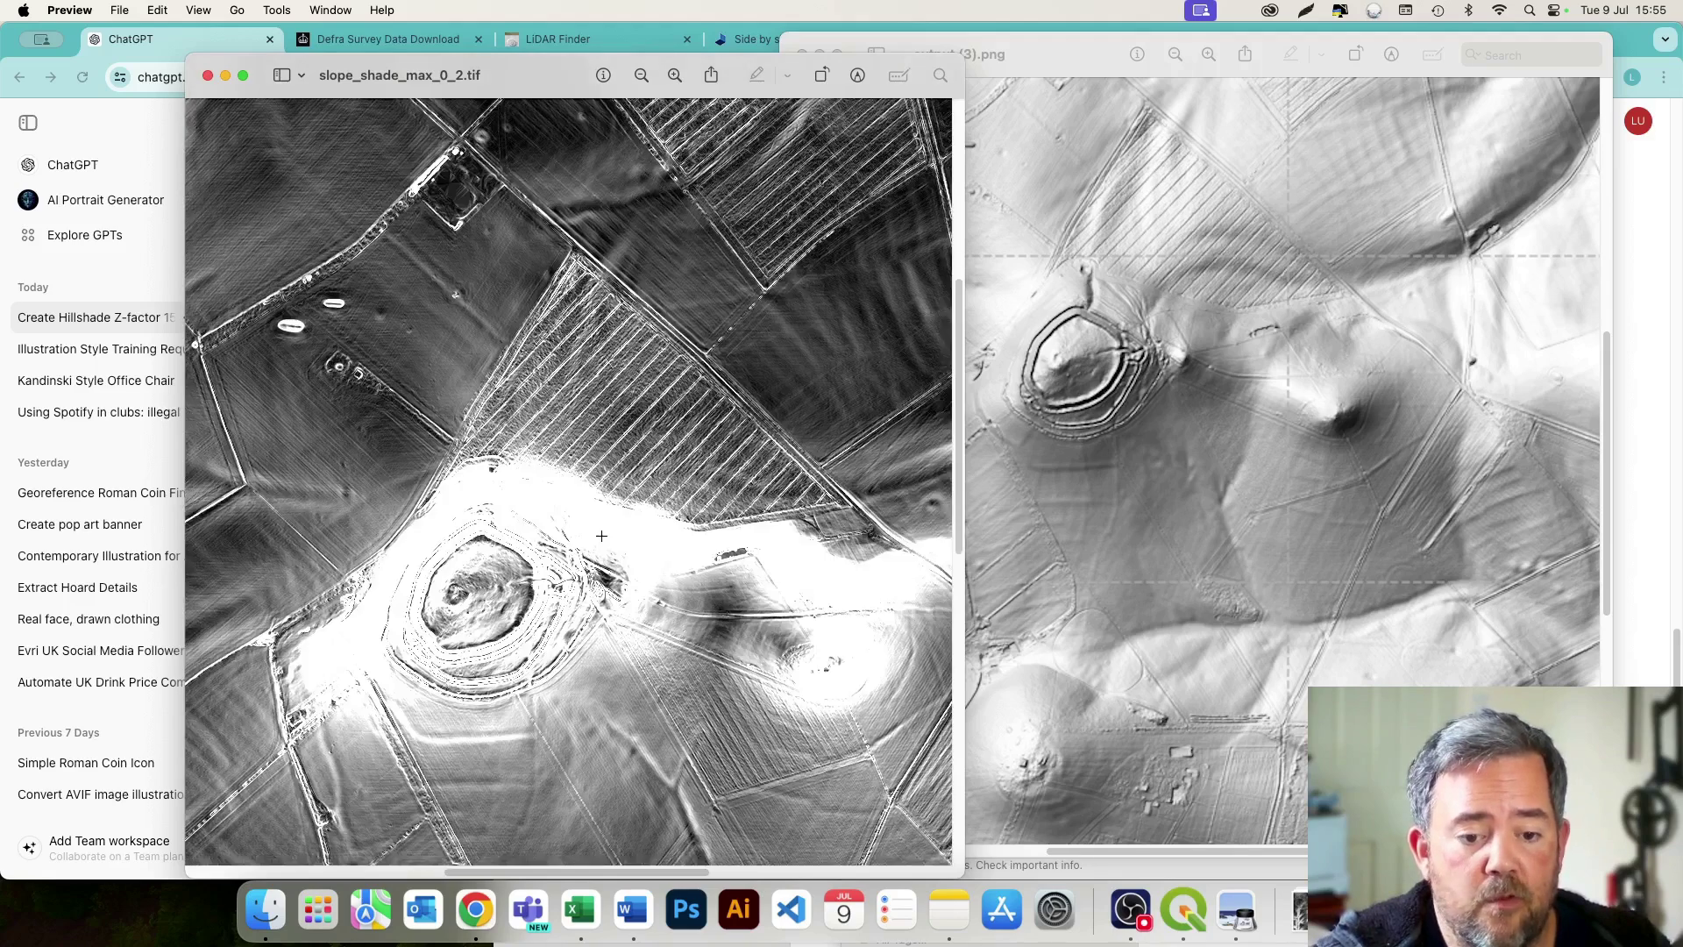
pyautogui.scroll(-2, 602, 534)
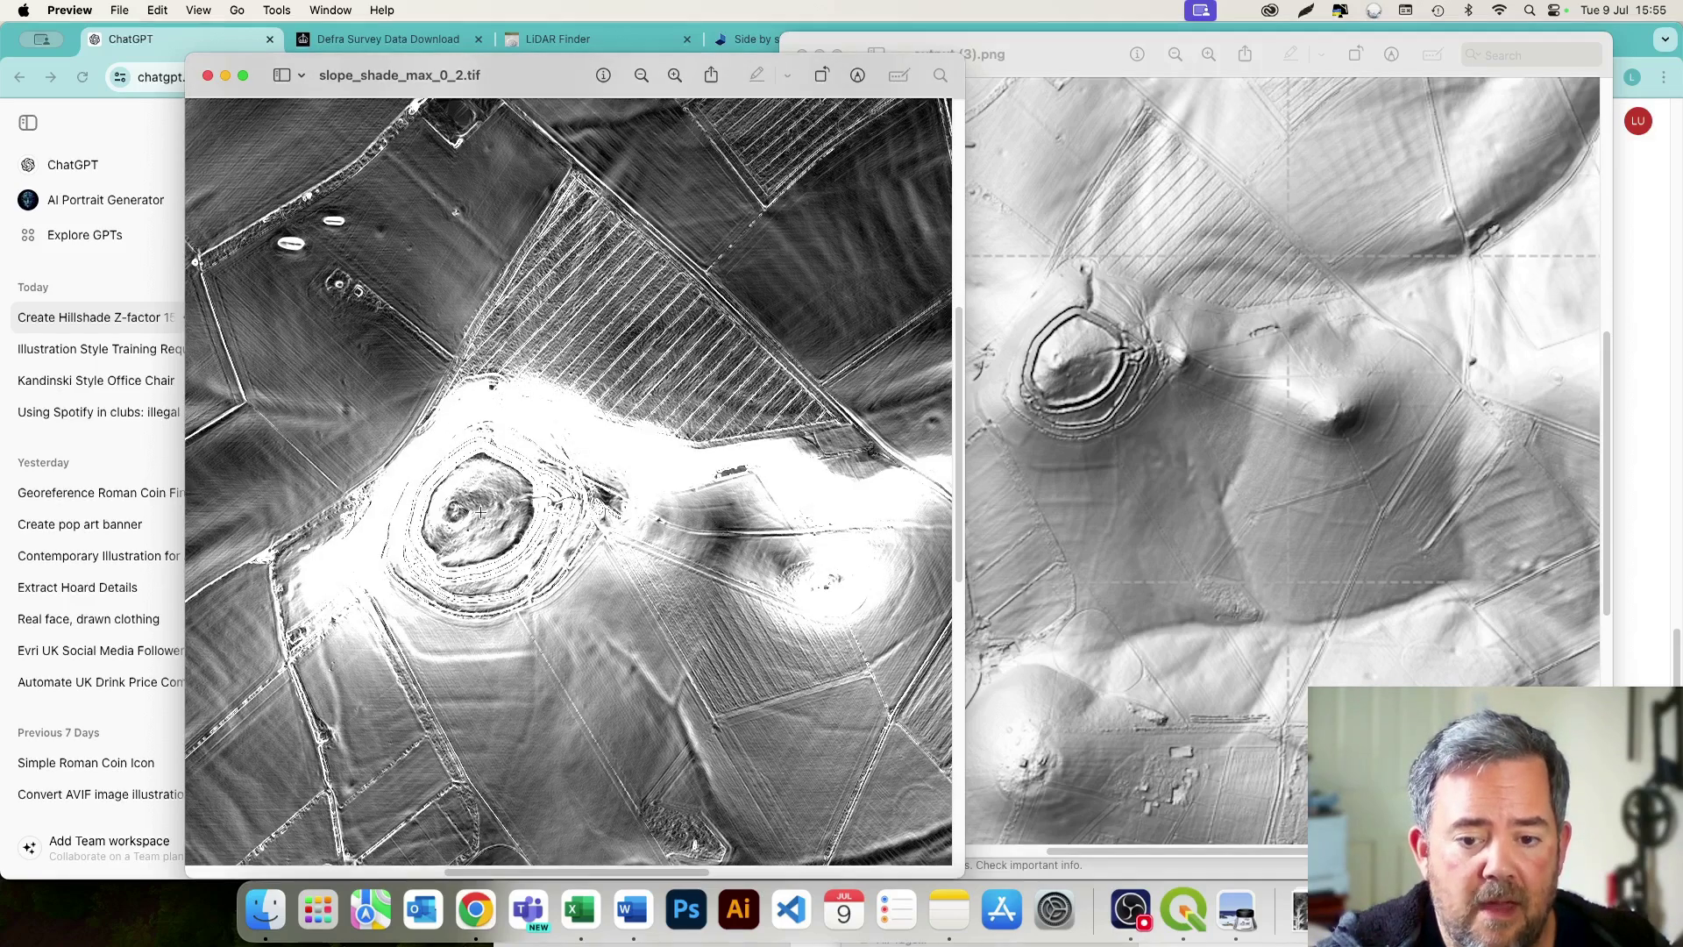
pyautogui.scroll(-5, 481, 509)
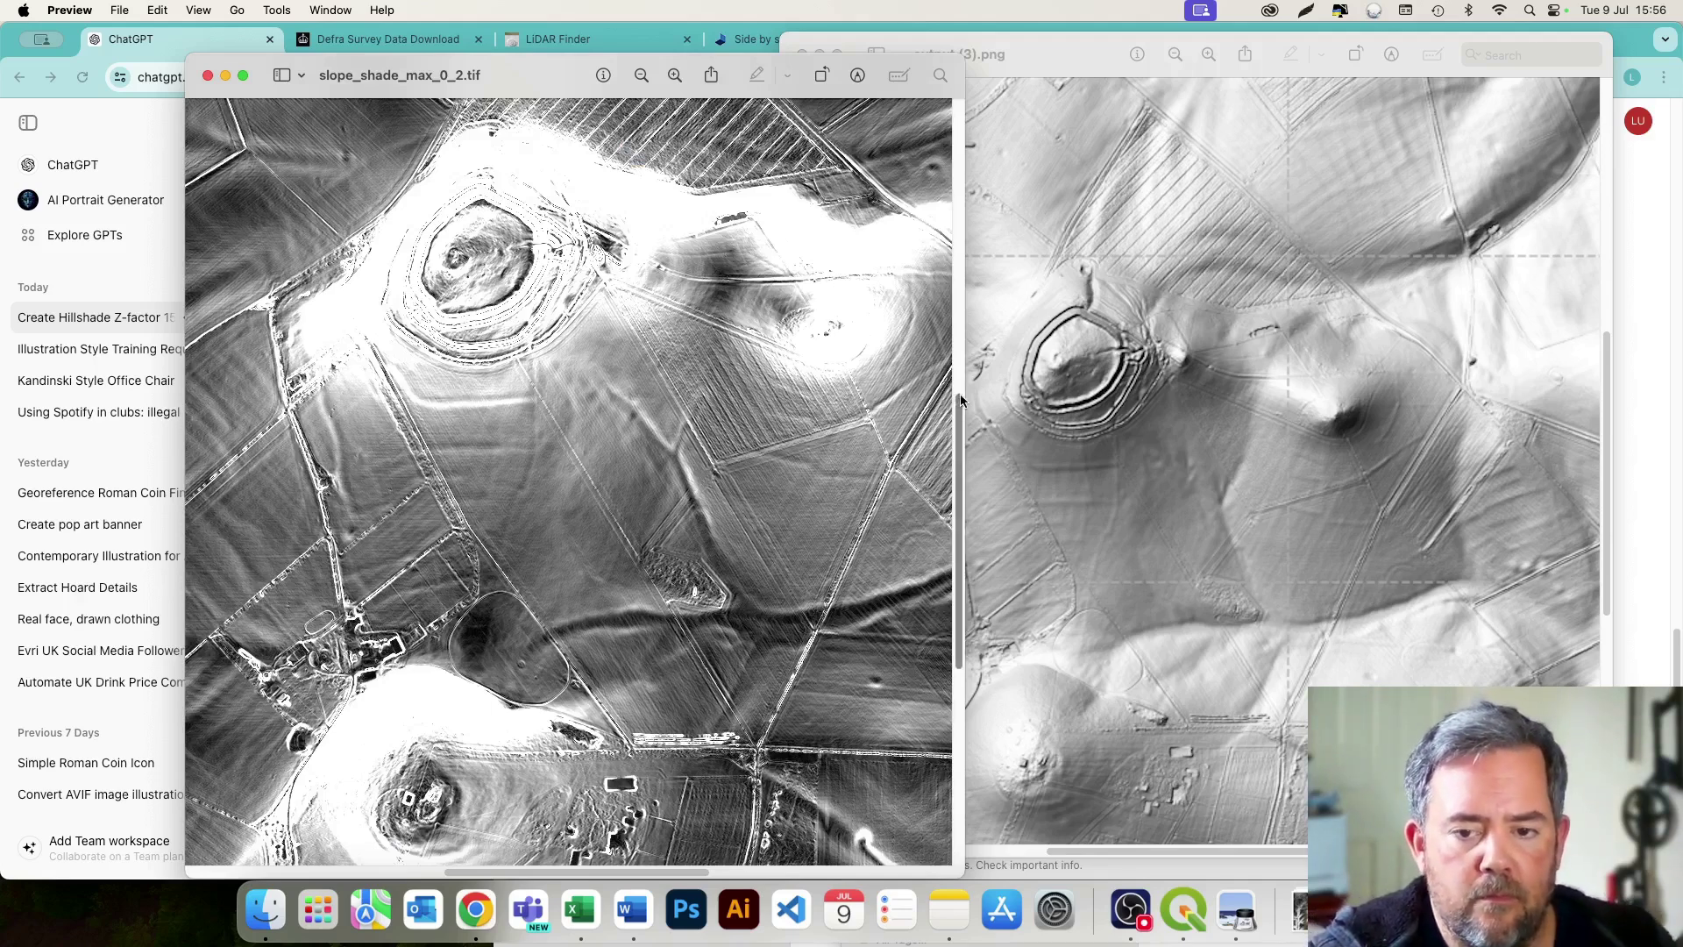
# Widen the Preview window to show more terrain, then return to the ChatGPT conversation
pyautogui.moveTo(963, 394); pyautogui.dragTo(1158, 398)
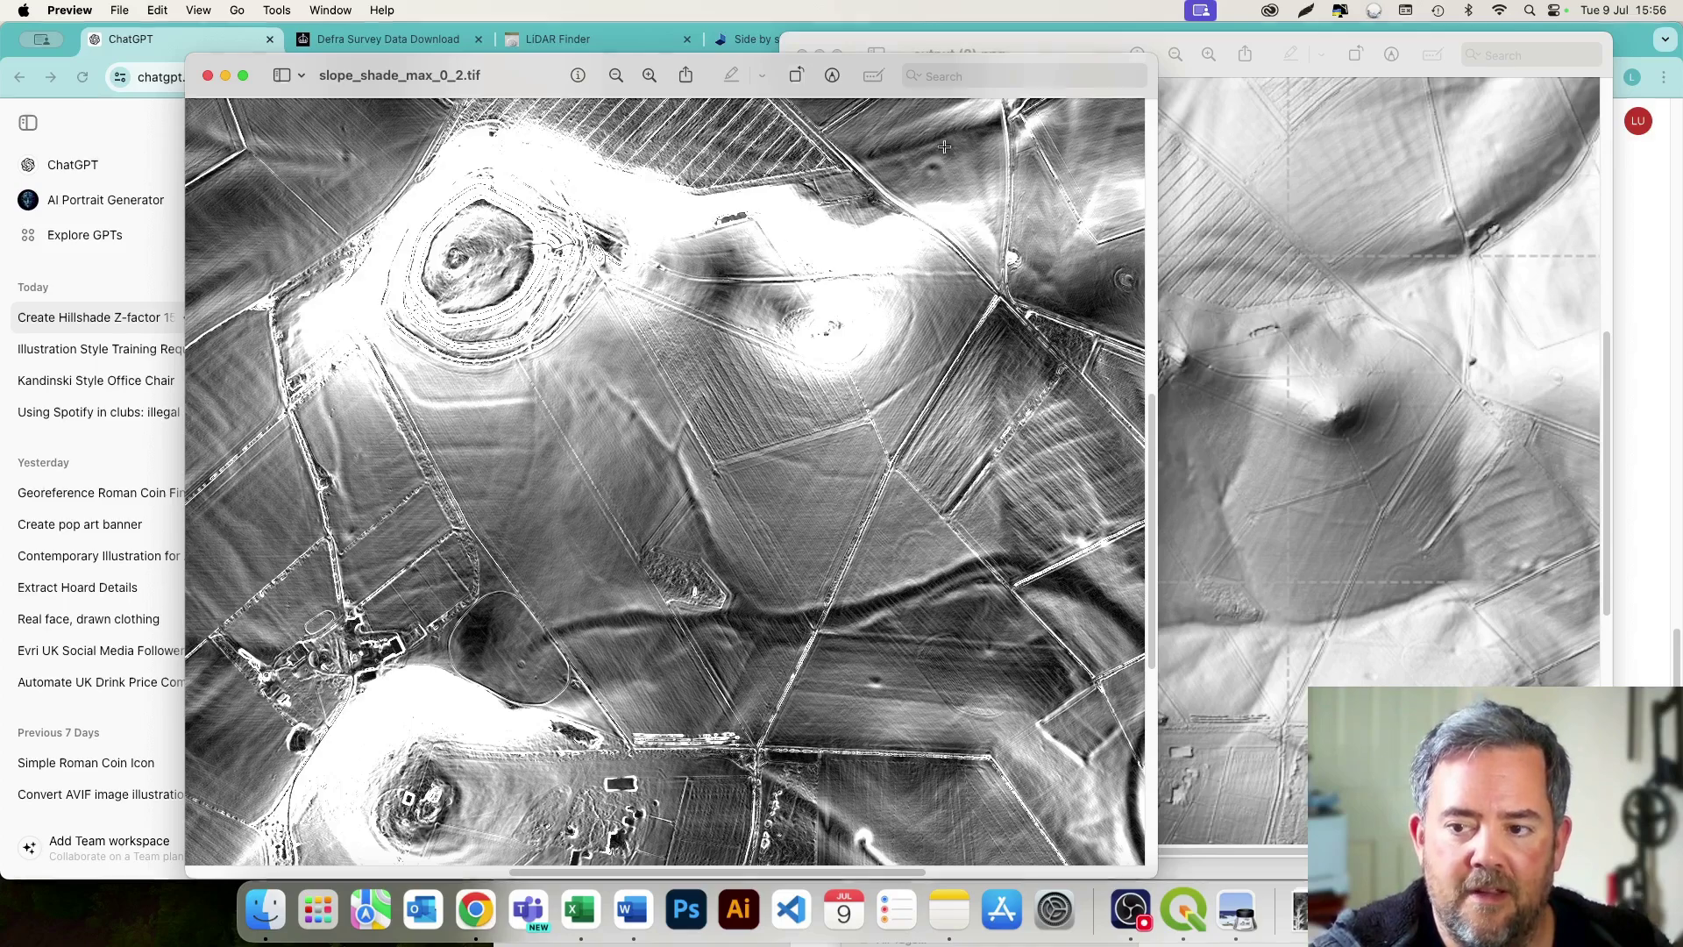
pyautogui.scroll(5, 876, 263)
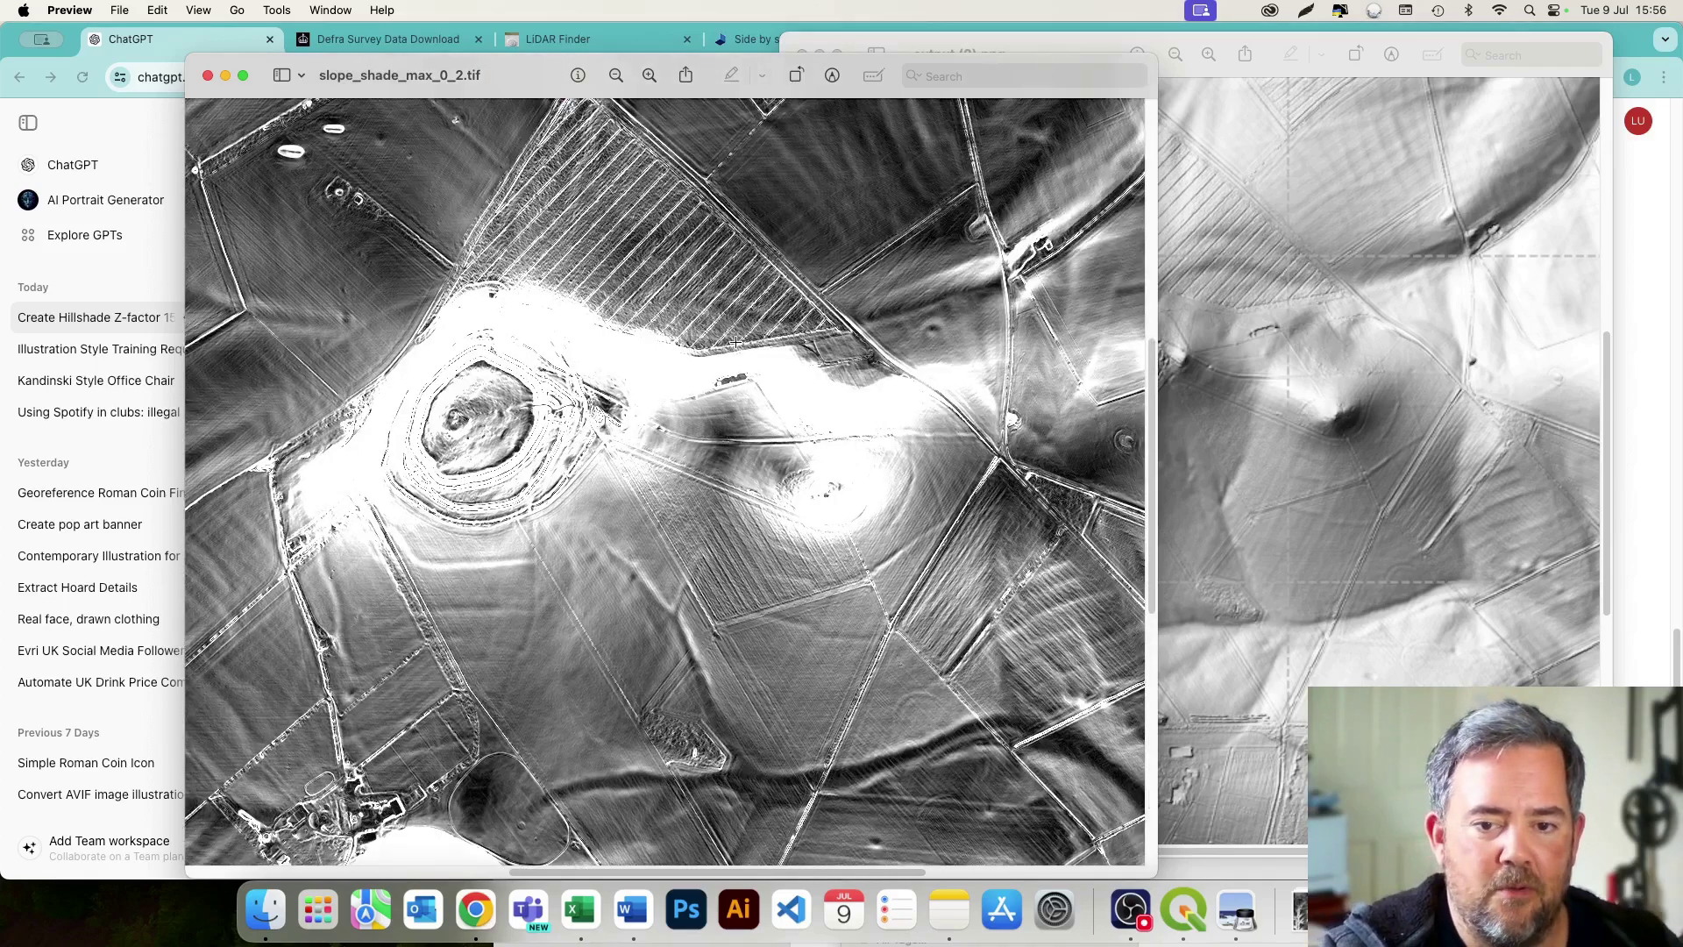
pyautogui.scroll(1, 737, 342)
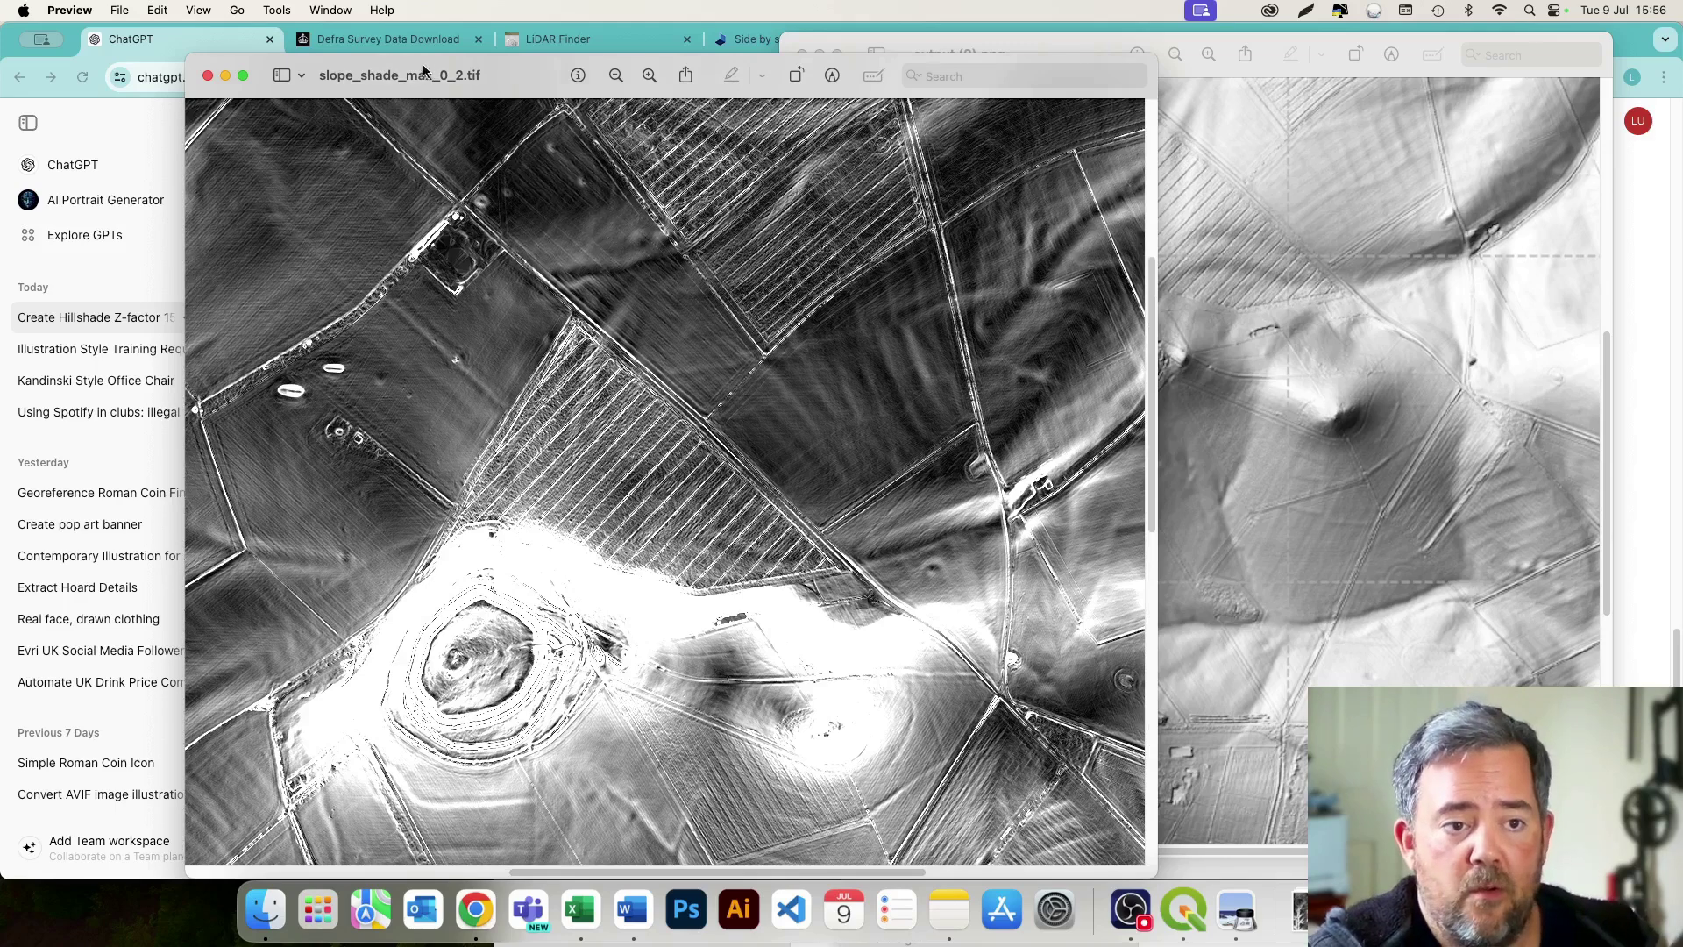
pyautogui.click(198, 35)
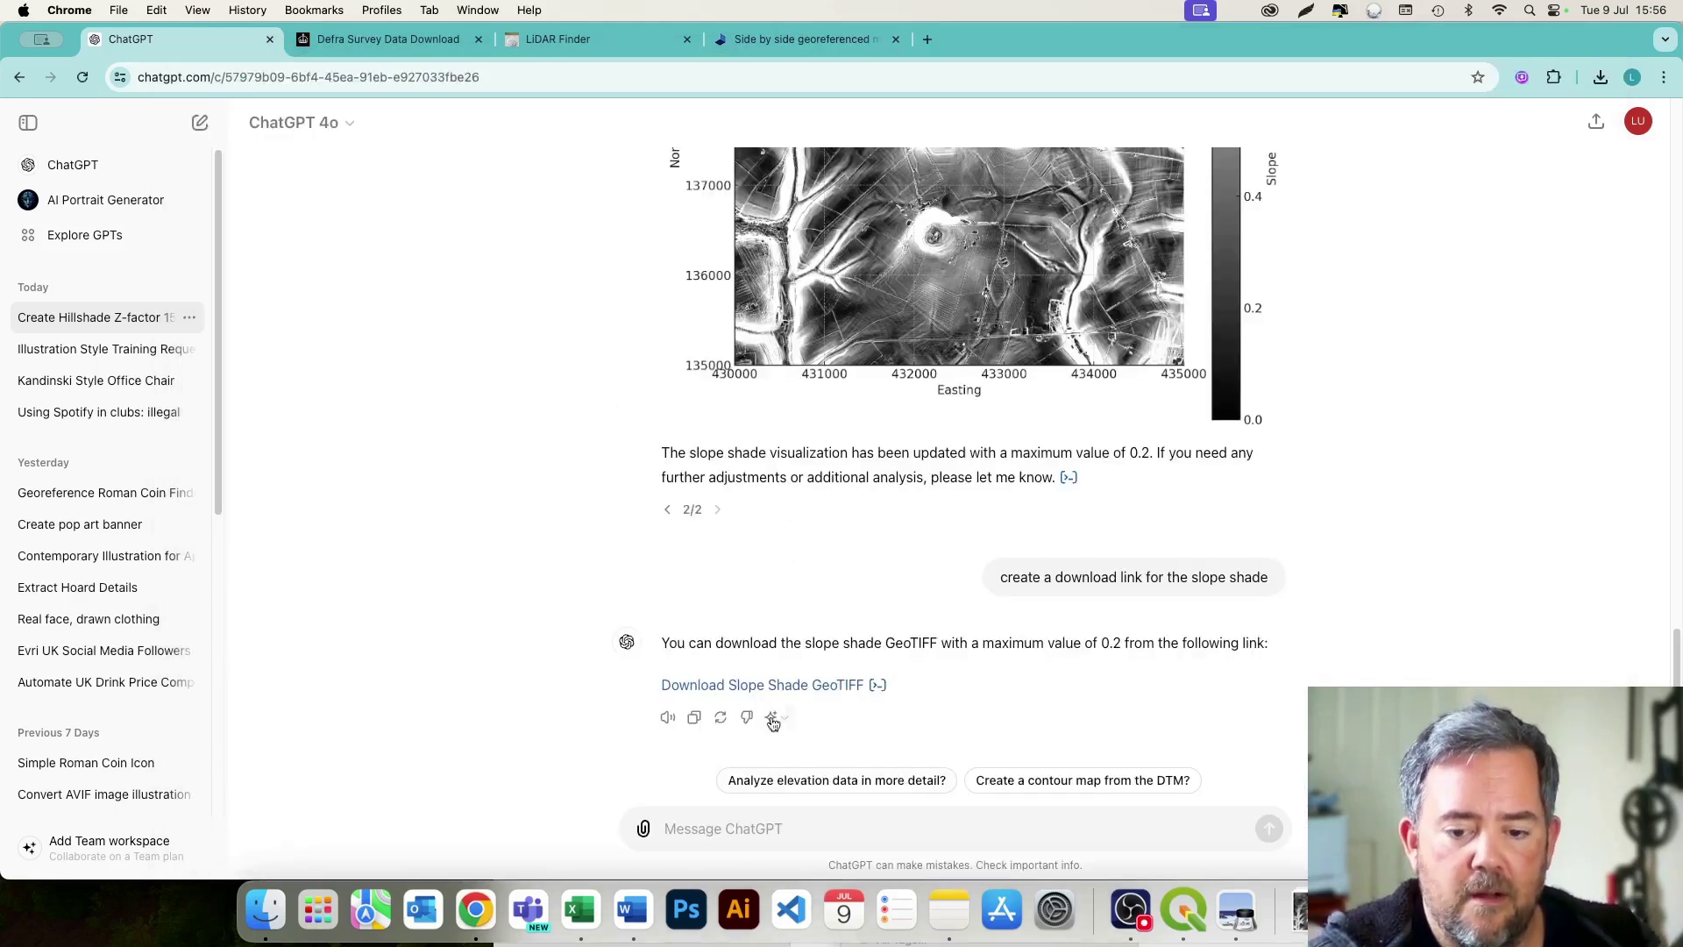
# Ask ChatGPT to 'create a contour map' and scroll to the resulting Contour Map chart
pyautogui.click(796, 819)
pyautogui.write('create a contour map')
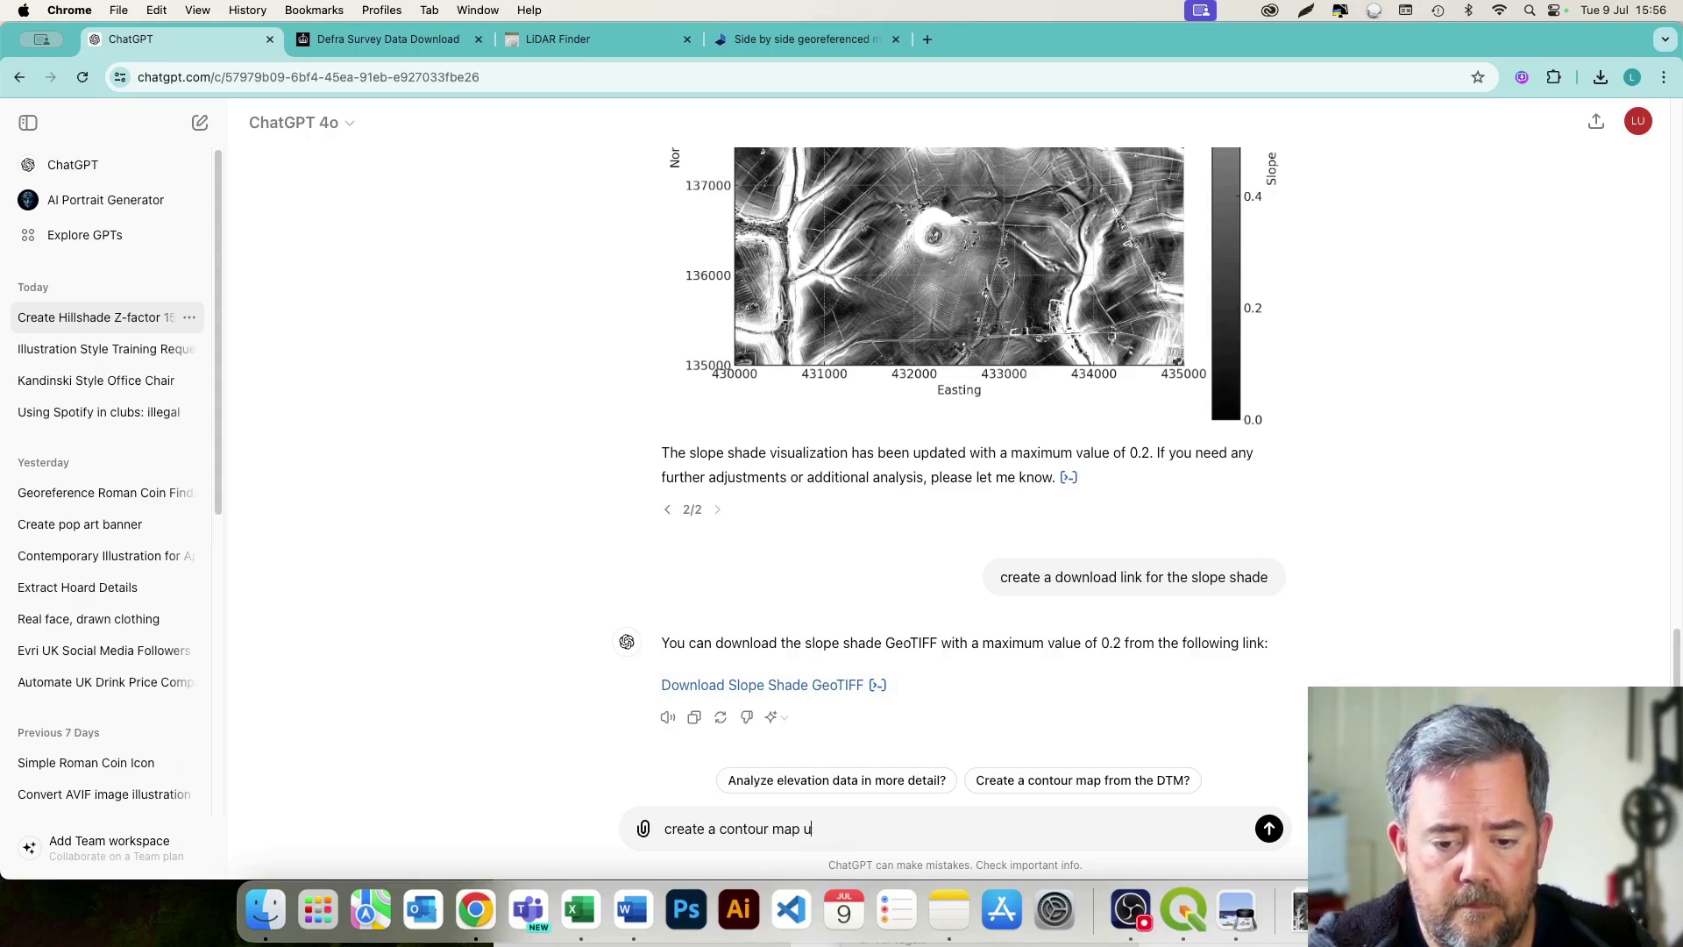
pyautogui.press('Return')
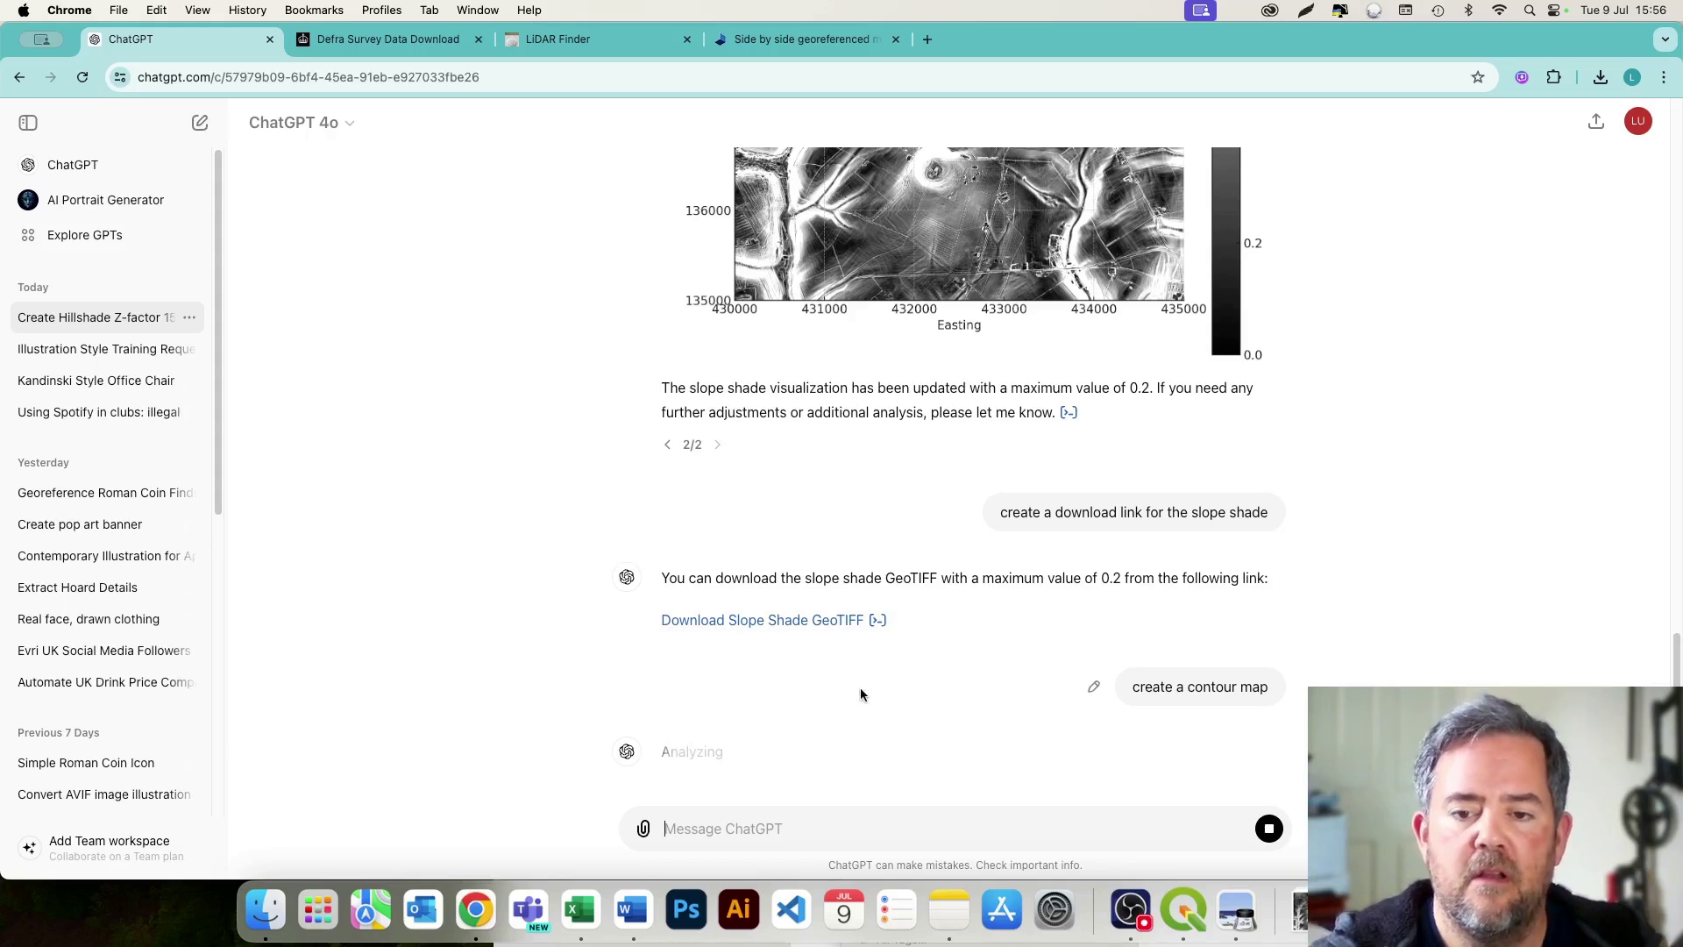
pyautogui.scroll(15, 860, 687)
pyautogui.scroll(5, 862, 694)
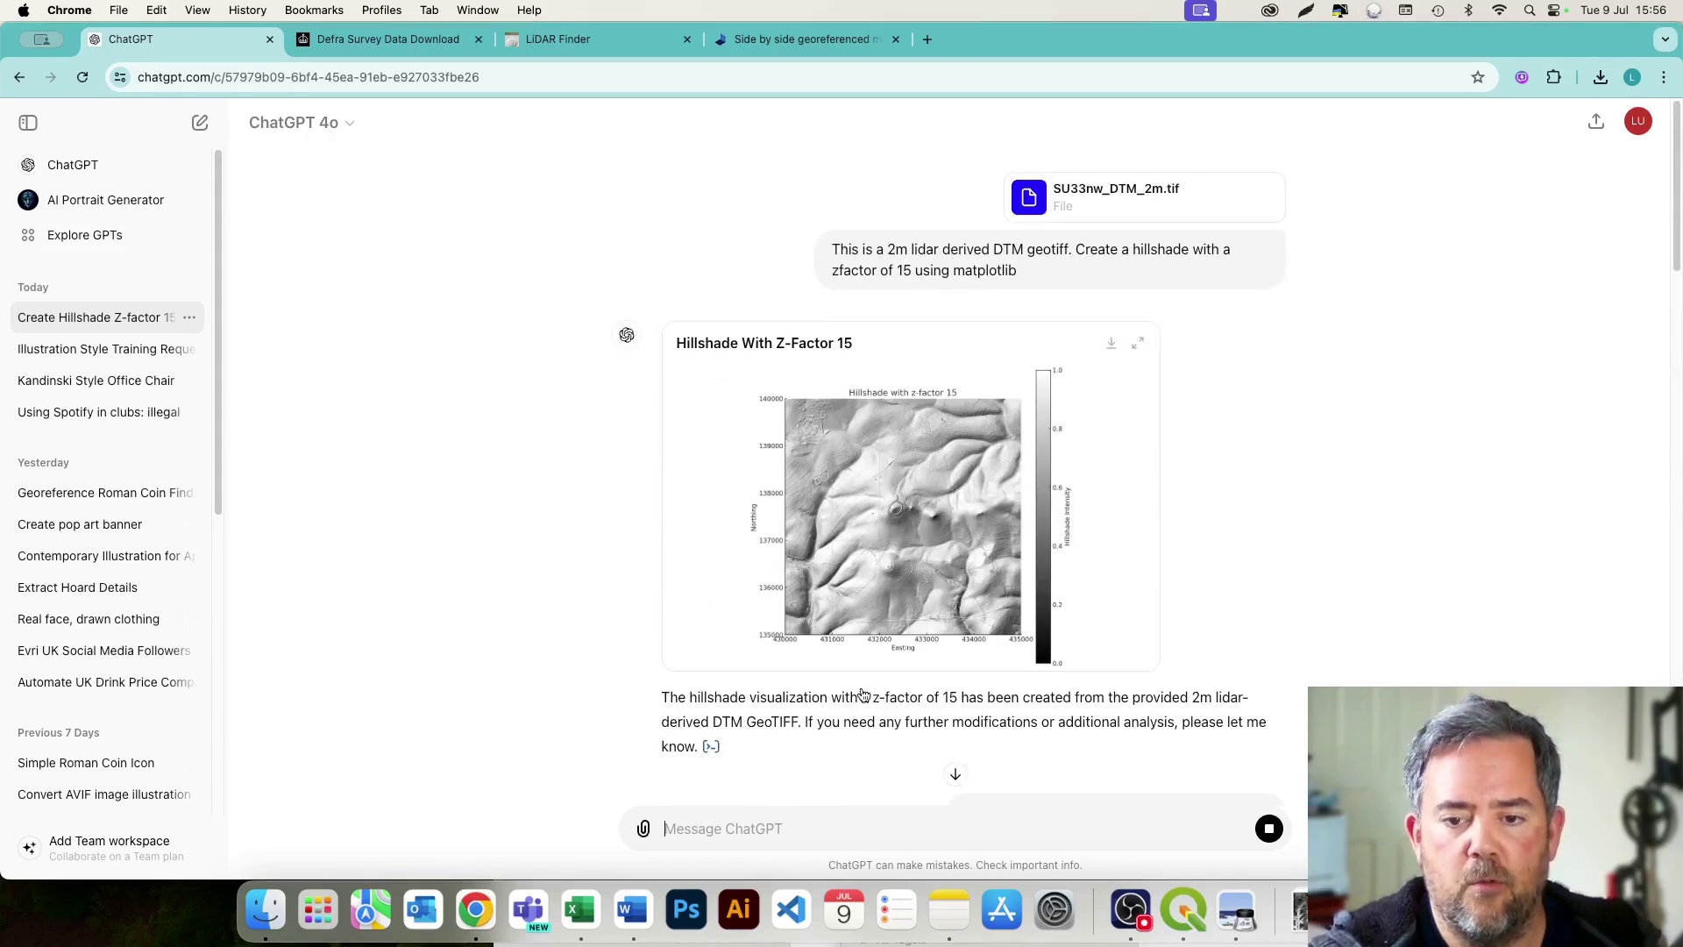
pyautogui.scroll(-20, 861, 692)
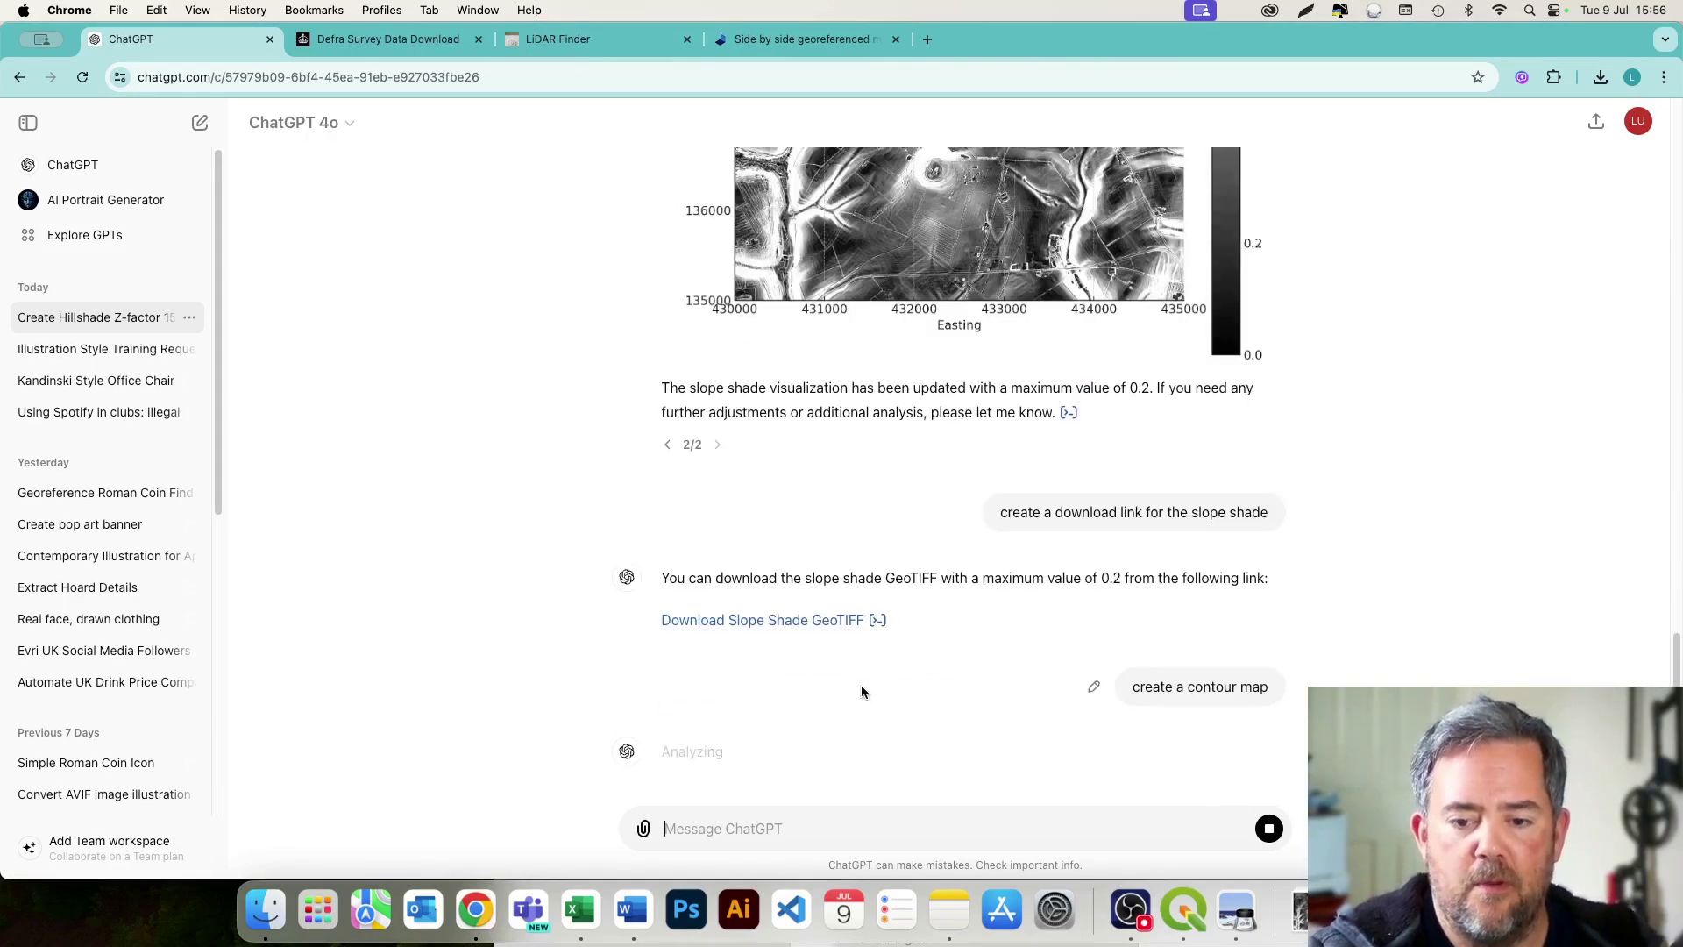
pyautogui.scroll(20, 796, 506)
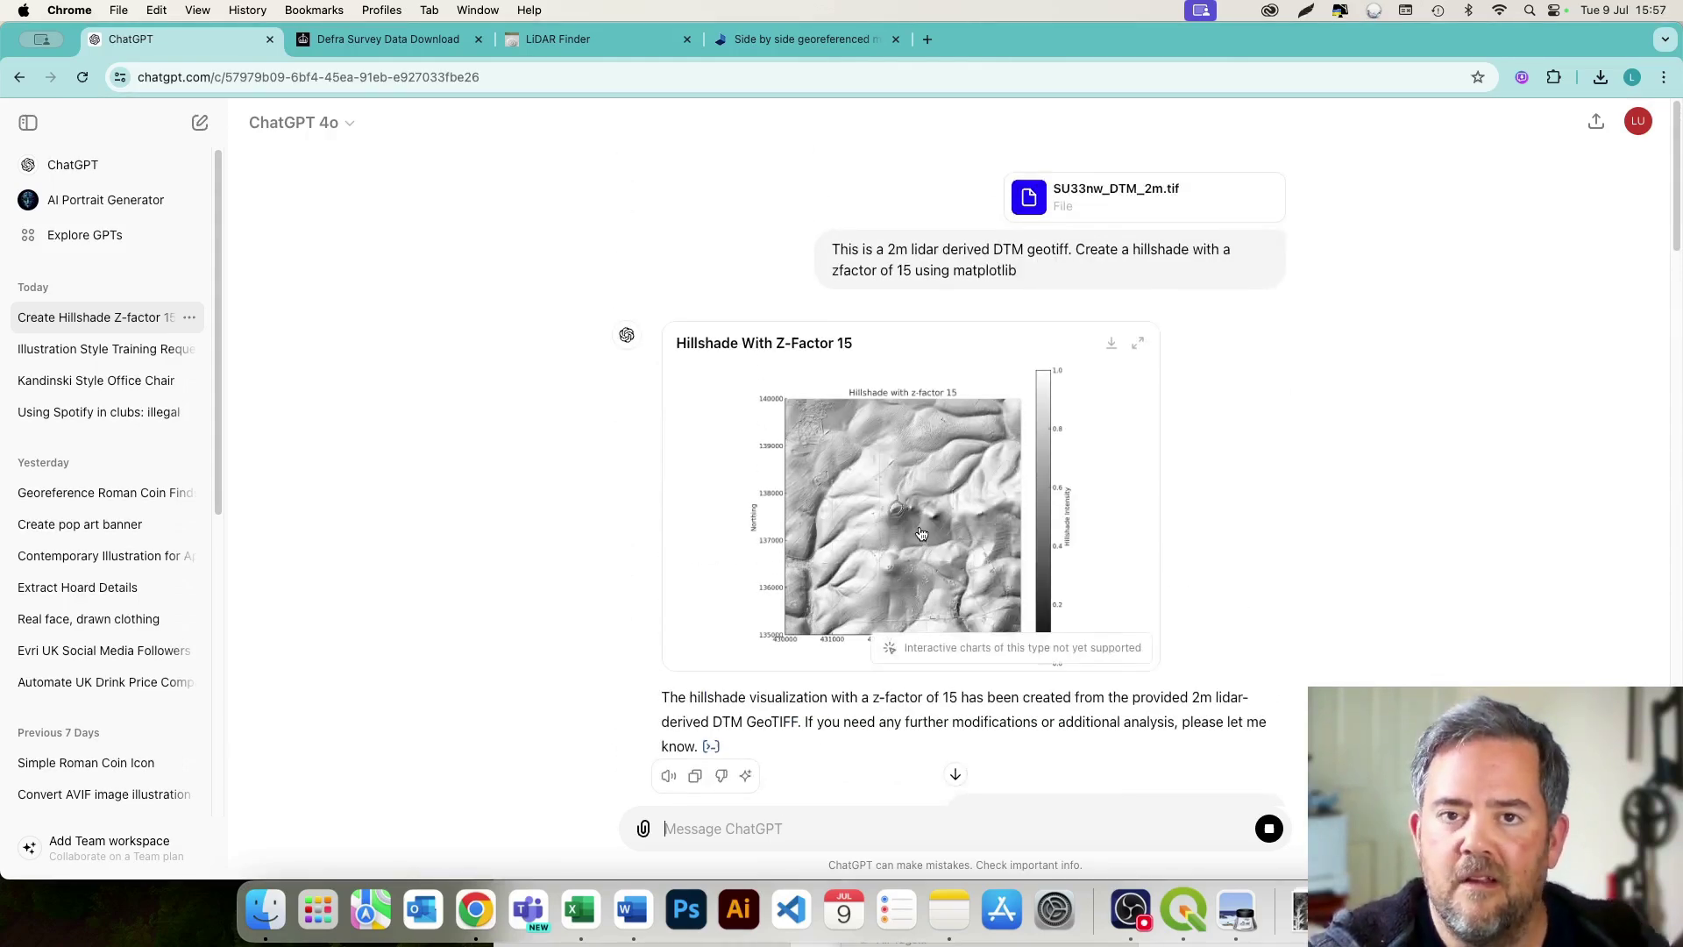
pyautogui.scroll(-20, 920, 533)
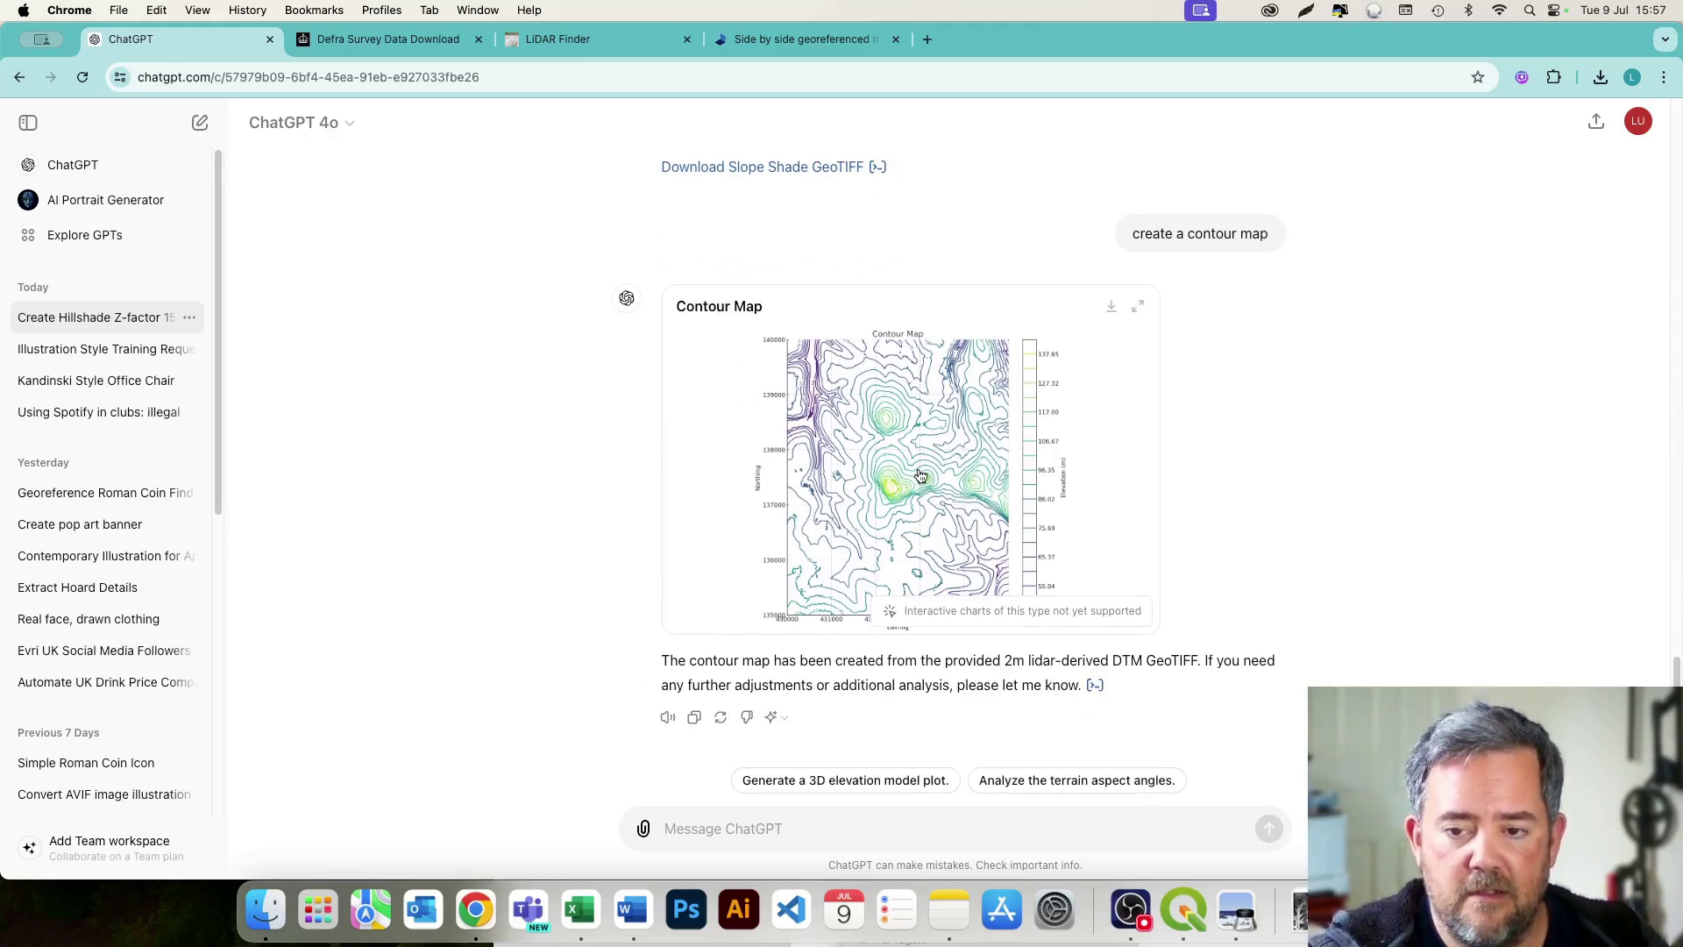
# Download the contour chart as output (4).png, view it in Preview, then return to the chat
pyautogui.click(1111, 307)
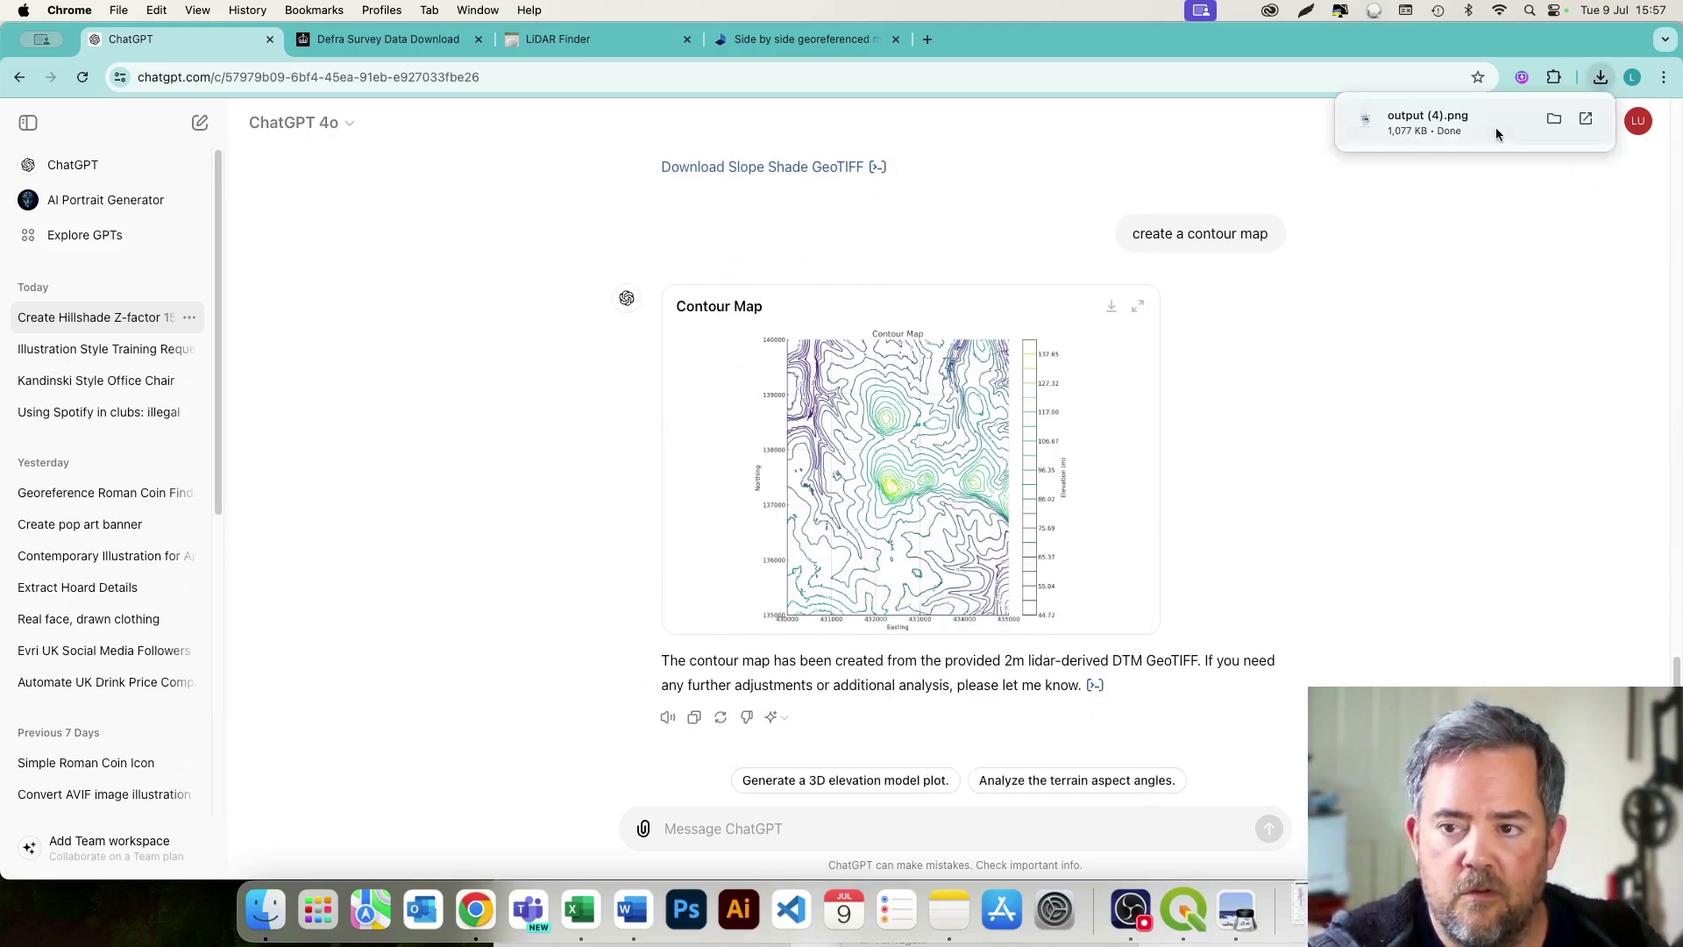
pyautogui.click(1496, 133)
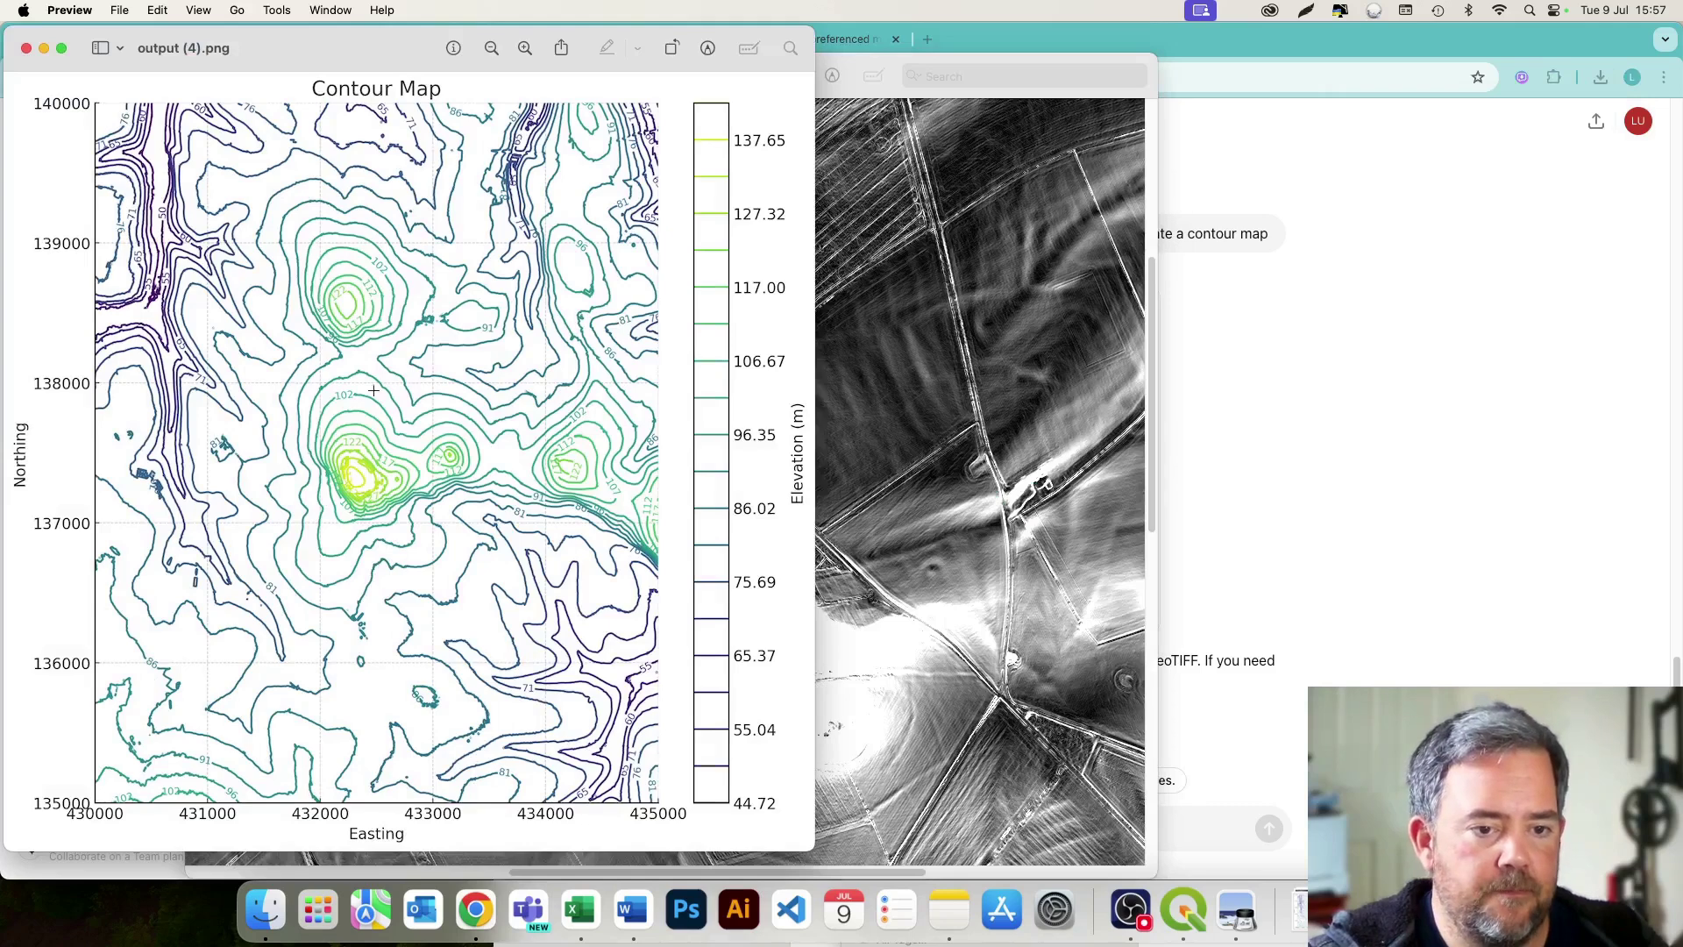
pyautogui.click(1254, 375)
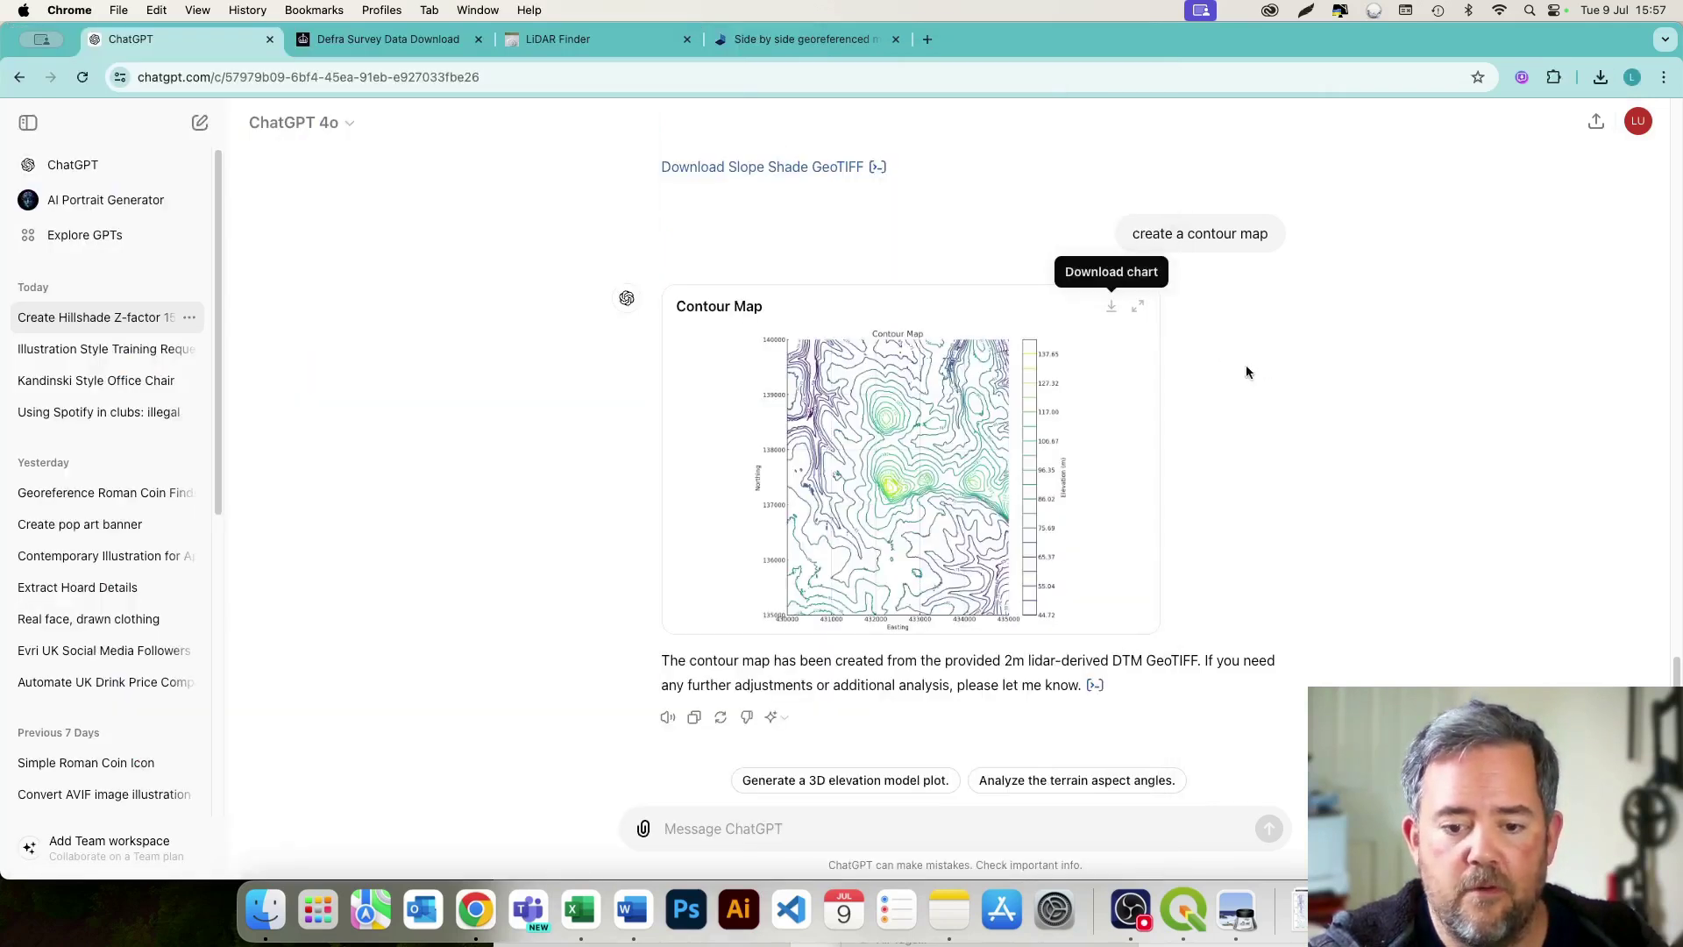